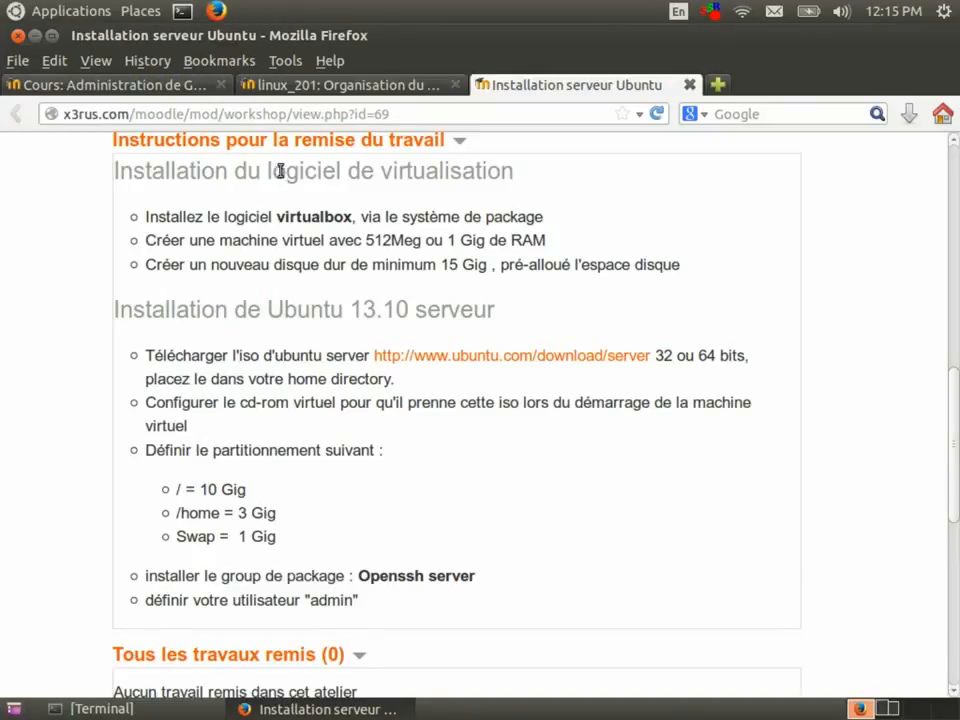
Open the Administration de GNU/Linux course page and review its sections and completed activities.
click(195, 86)
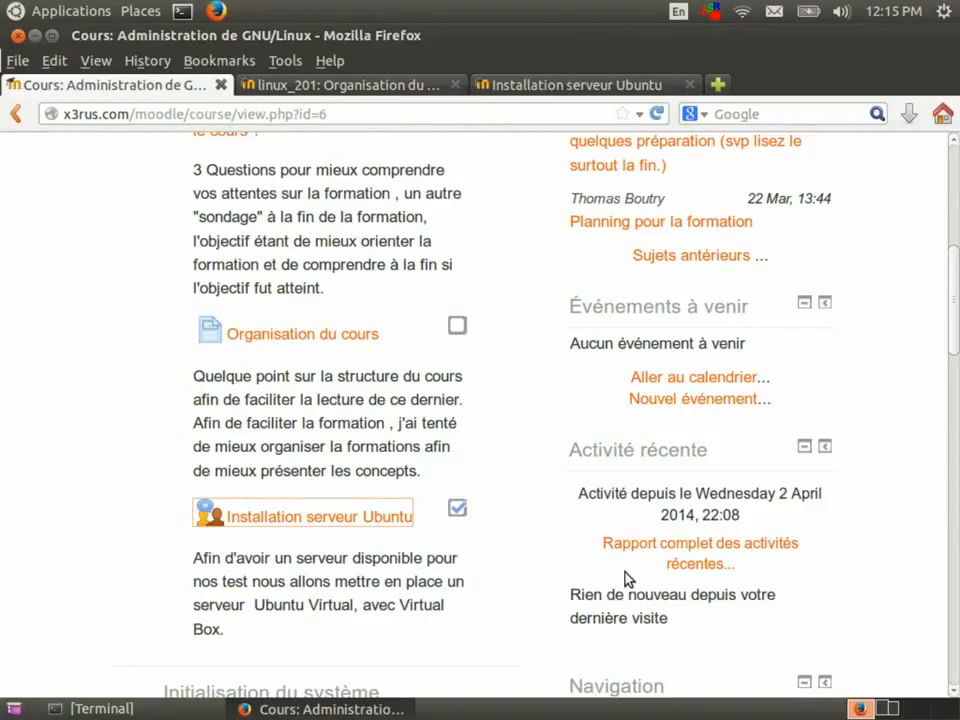
scroll(626, 578, up, 8)
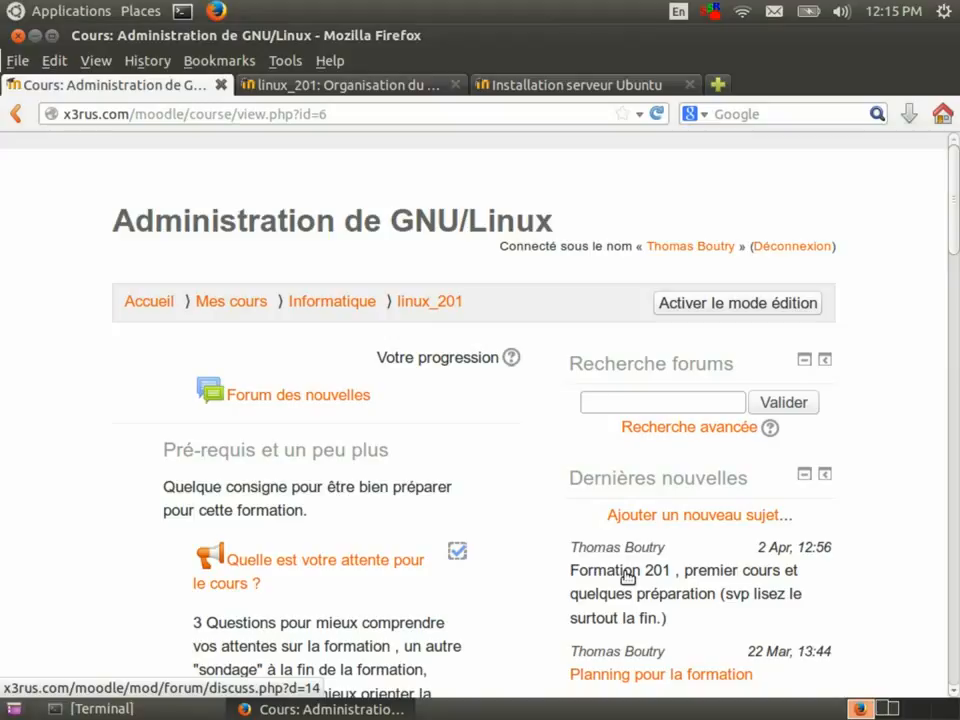
scroll(626, 578, down, 5)
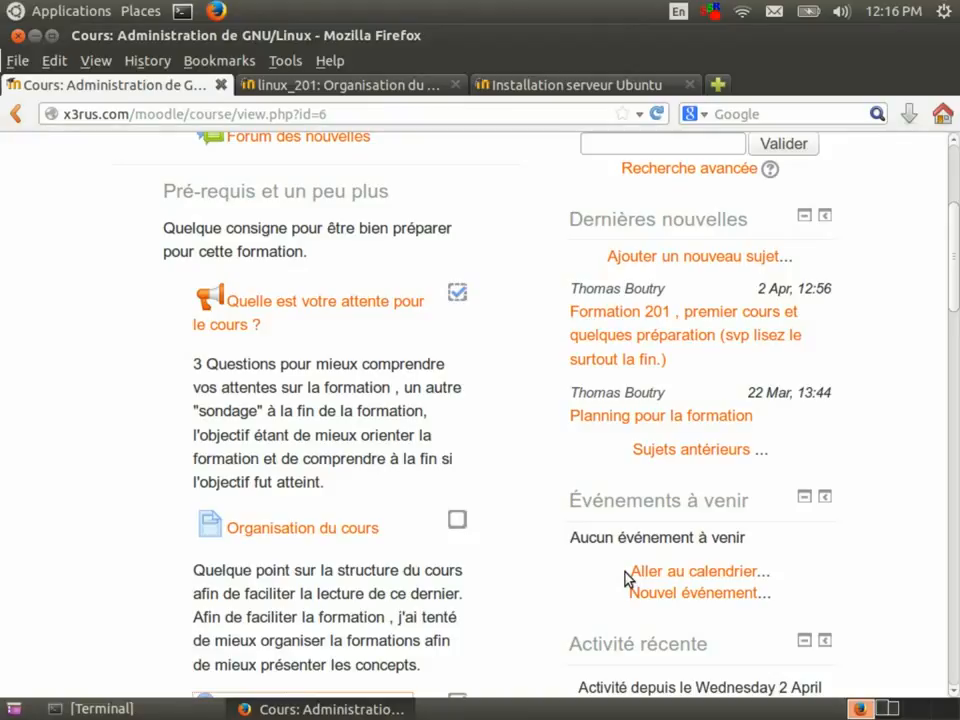
scroll(626, 578, down, 3)
scroll(626, 578, down, 7)
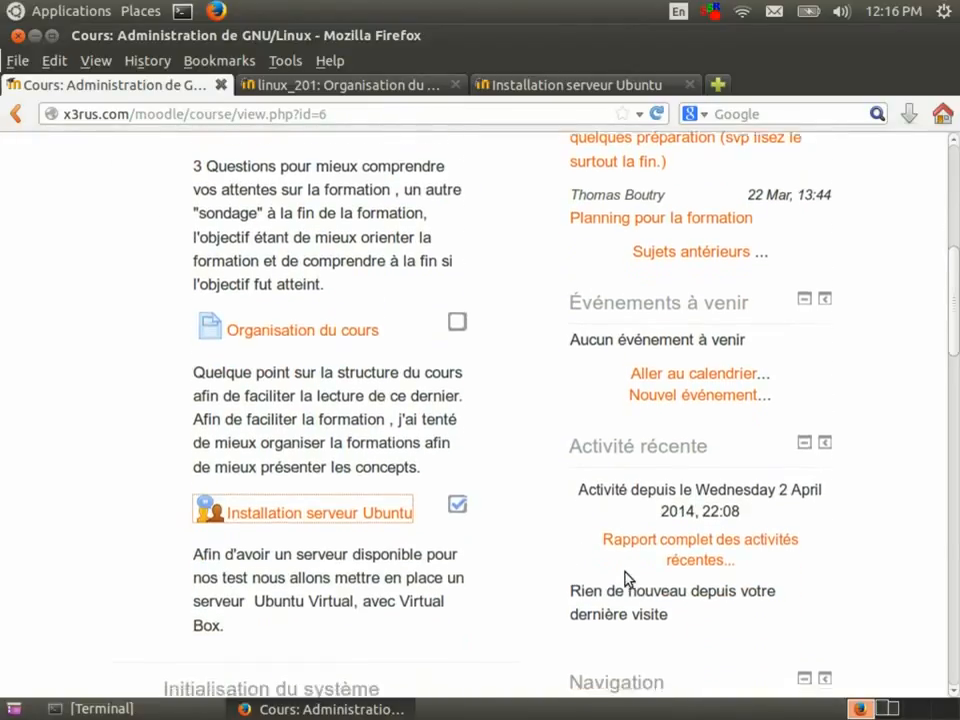
scroll(626, 578, down, 6)
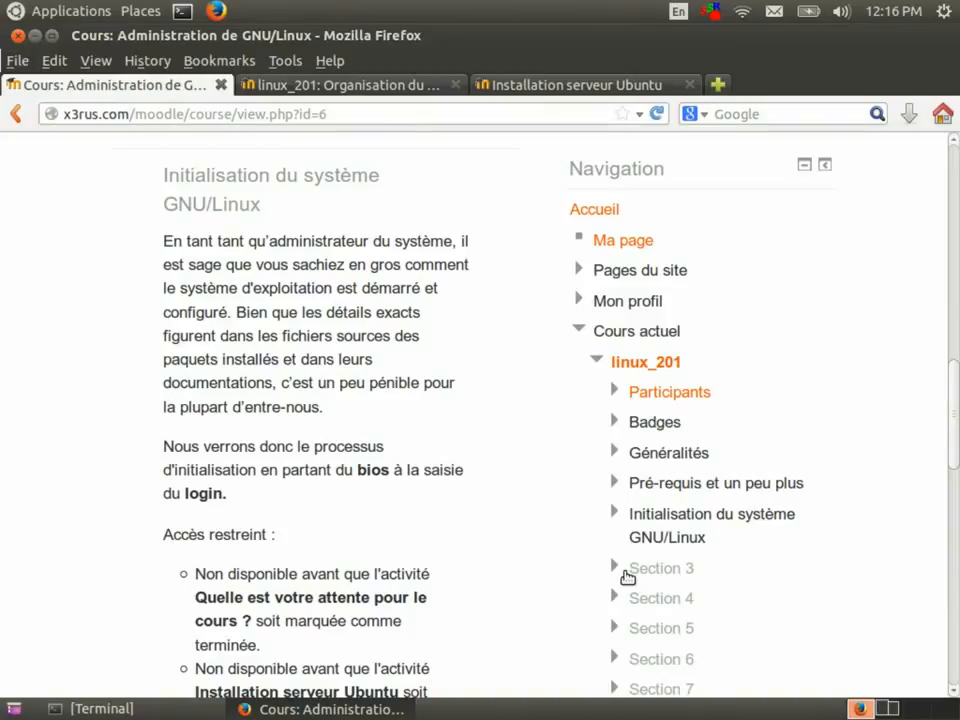
scroll(627, 578, down, 3)
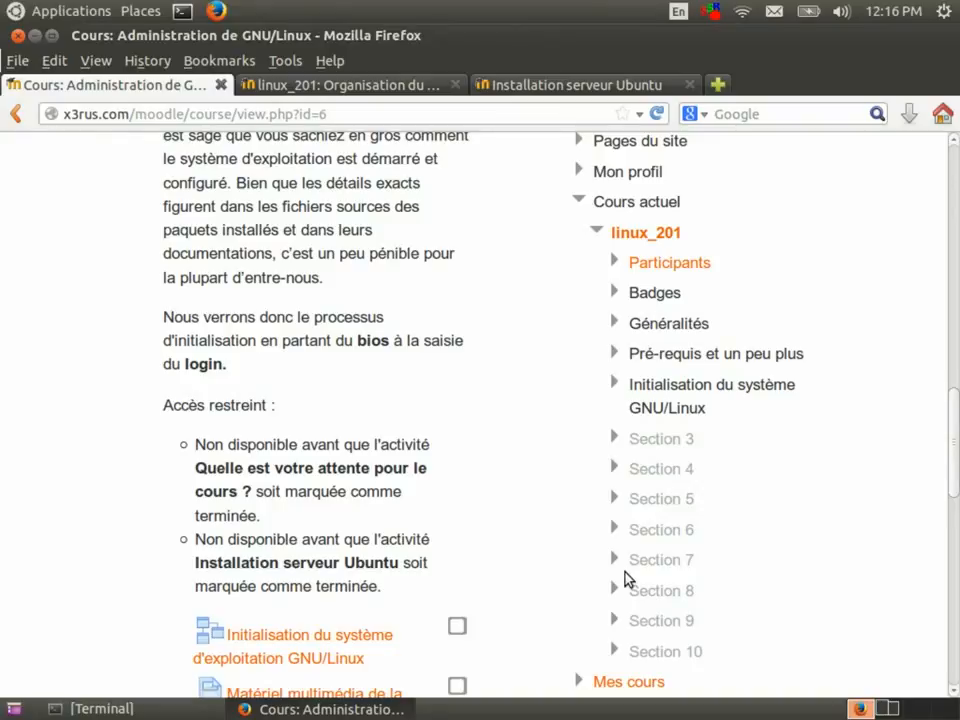
scroll(624, 578, up, 3)
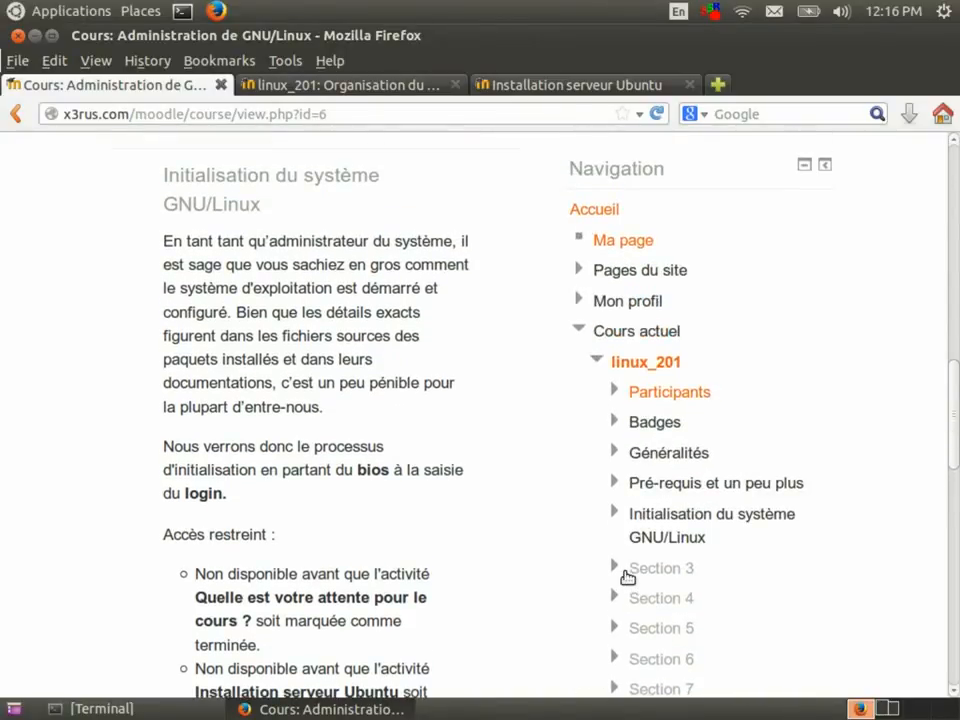
scroll(624, 576, up, 10)
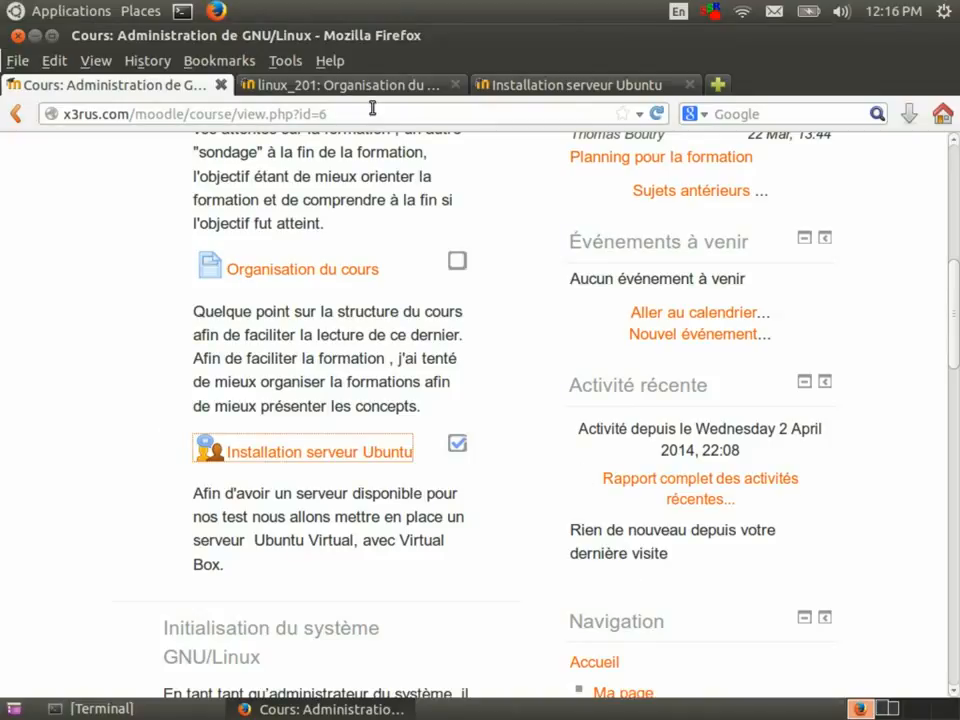
scroll(456, 250, up, 4)
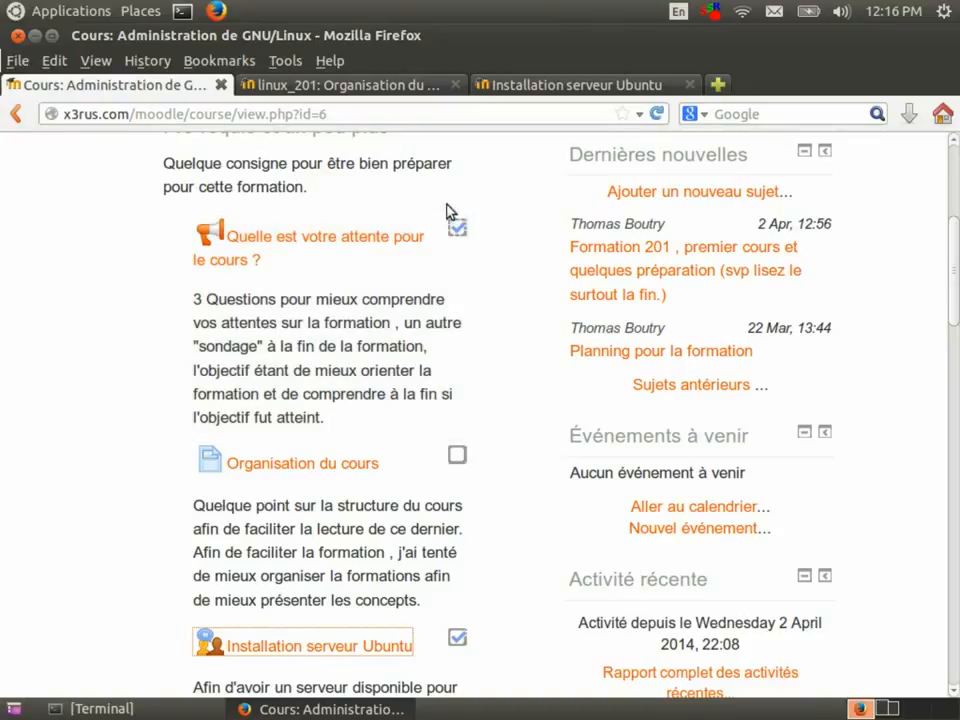
Open the linux_201: Organisation du cours page and scroll to its 'exemple commande' bash example.
click(381, 88)
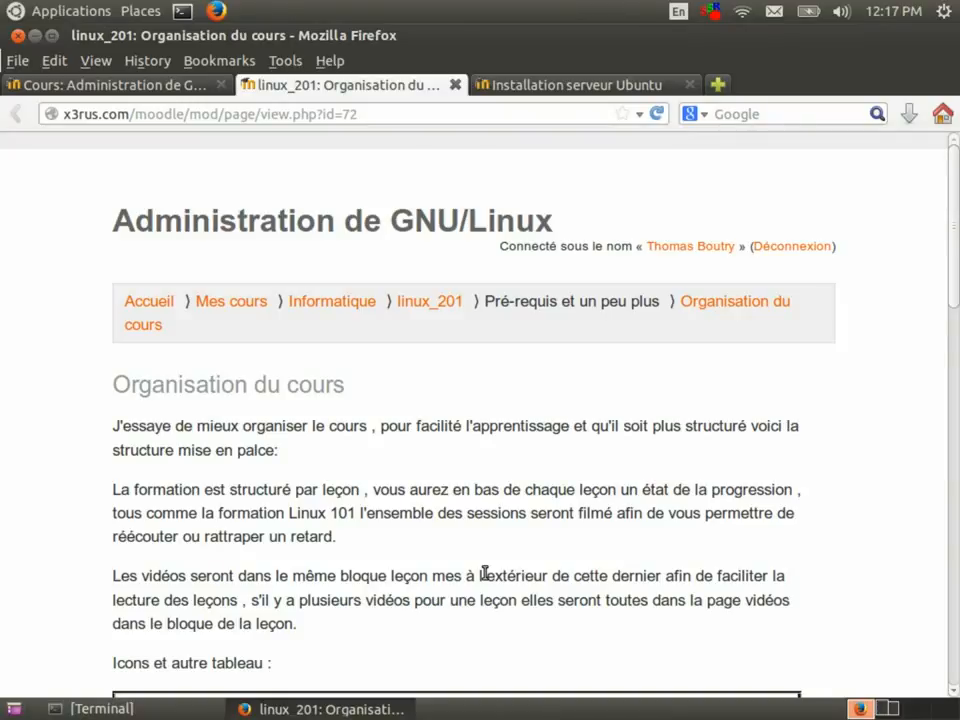
scroll(484, 573, down, 3)
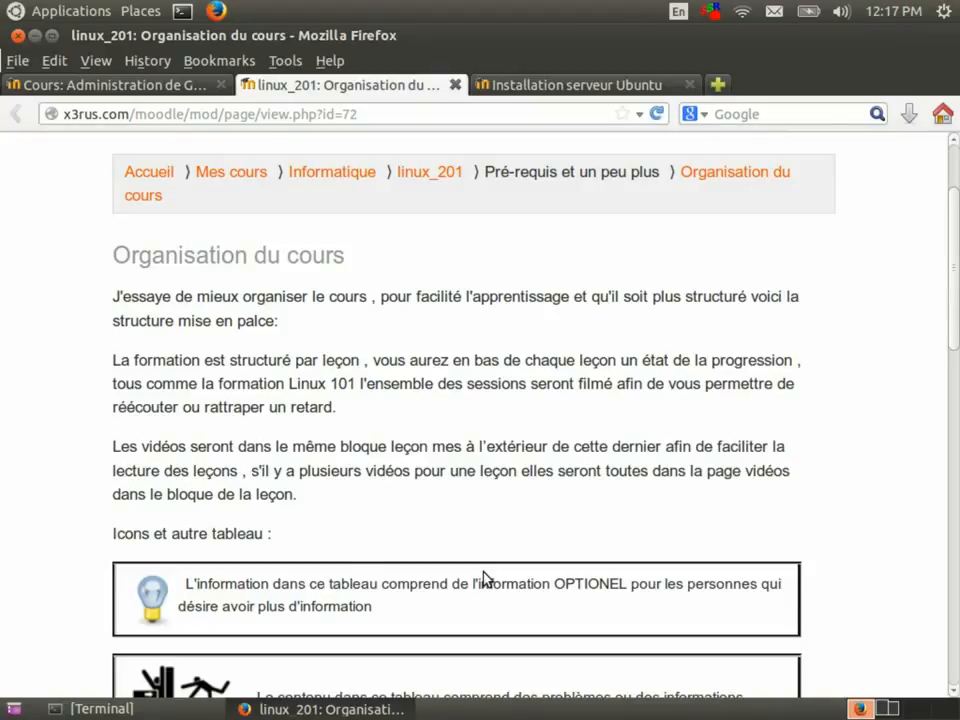
scroll(484, 578, down, 3)
scroll(485, 573, down, 3)
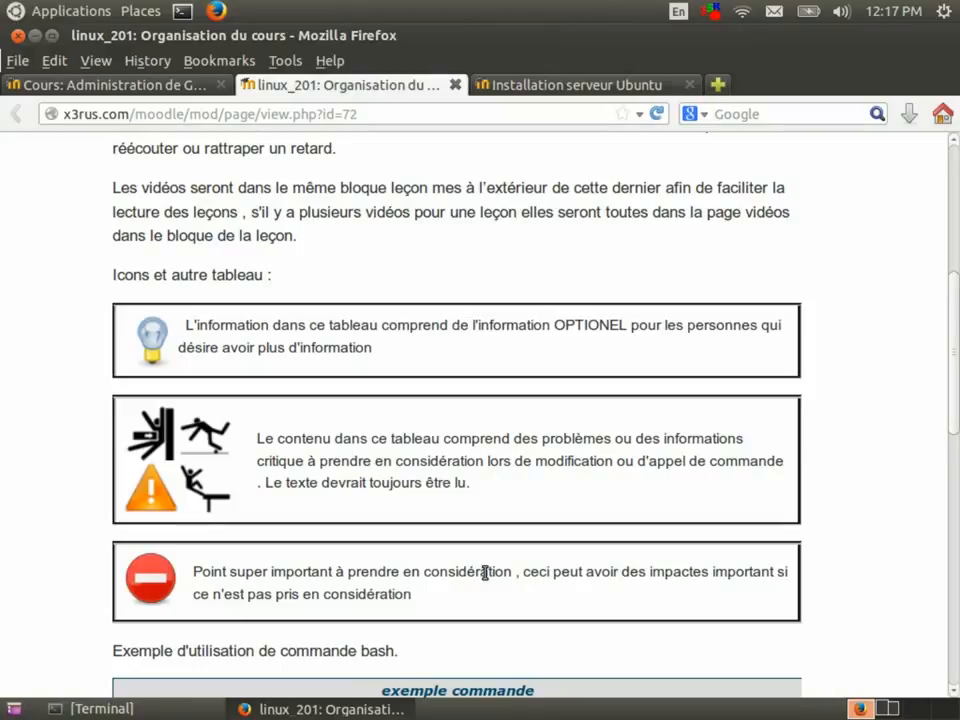
scroll(486, 575, down, 1)
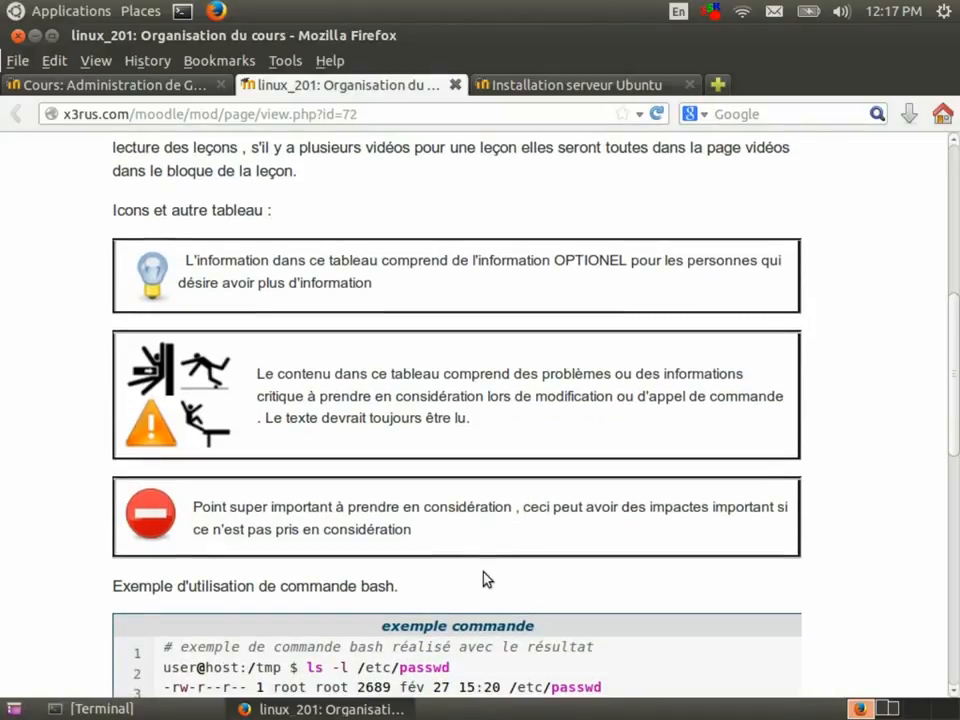
scroll(487, 578, down, 2)
scroll(487, 578, down, 3)
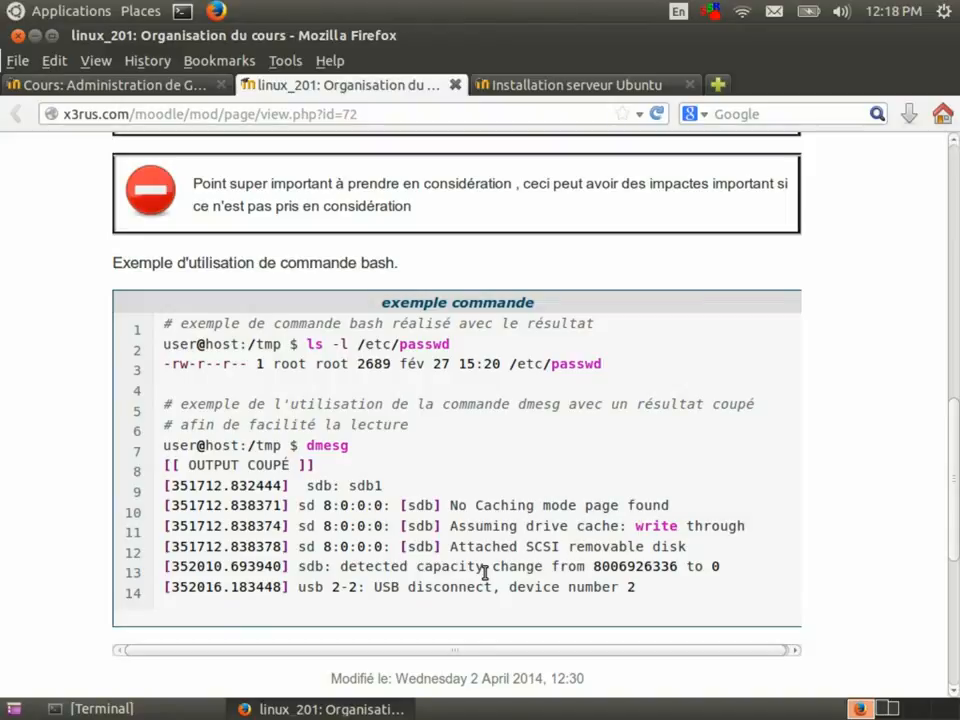
Highlight the OUTPUT COUPÉ line and the dmesg command line in the code block.
drag(316, 465, 170, 463)
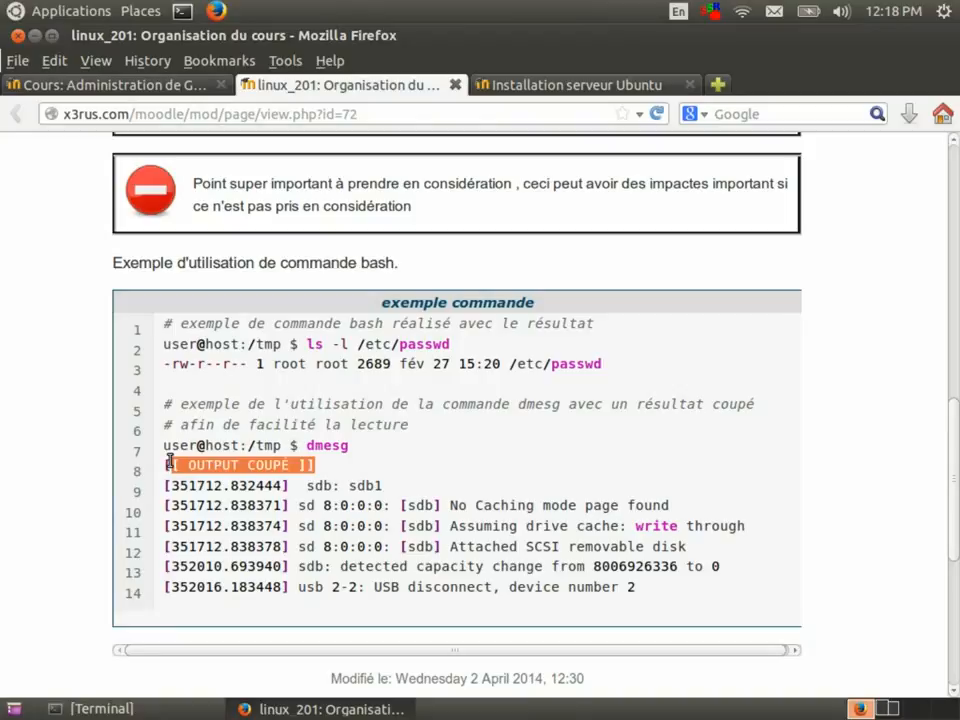
click(173, 445)
drag(173, 445, 204, 445)
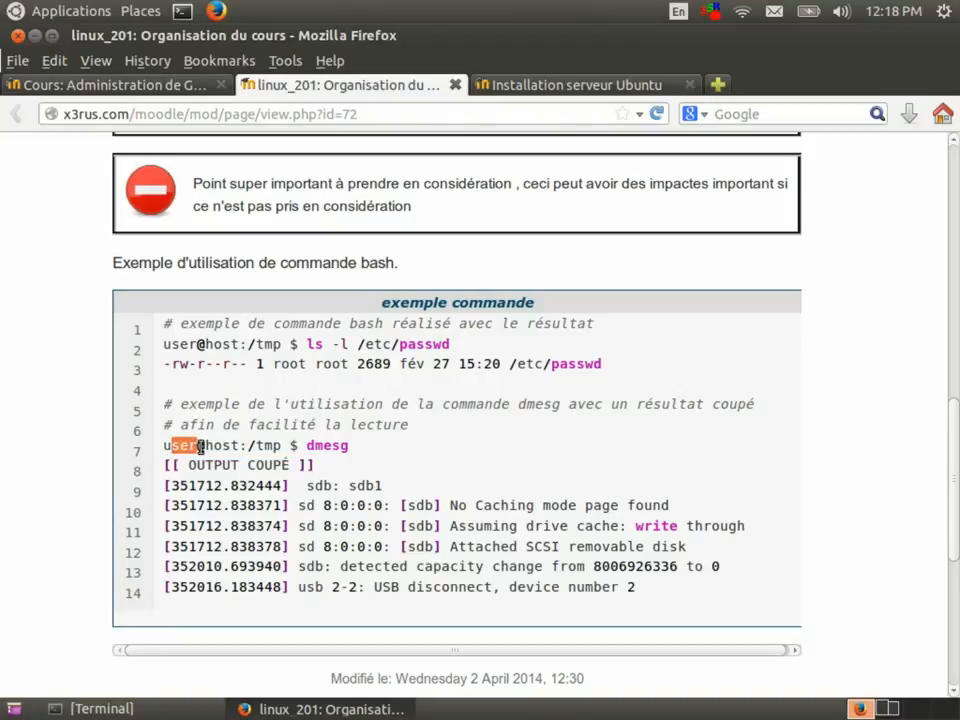
drag(349, 445, 166, 445)
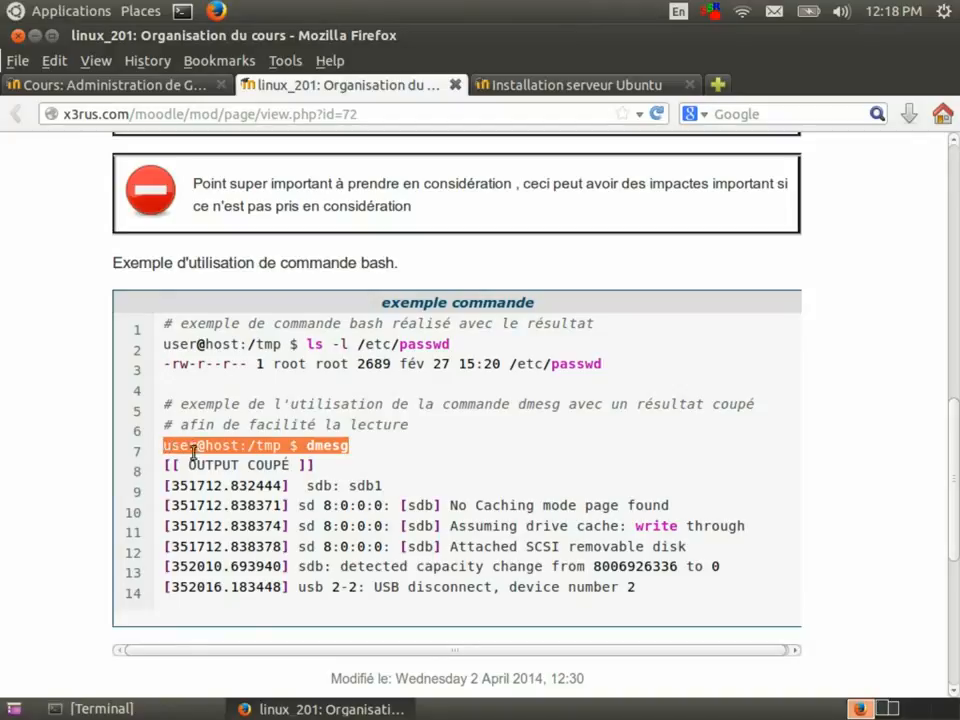
click(269, 472)
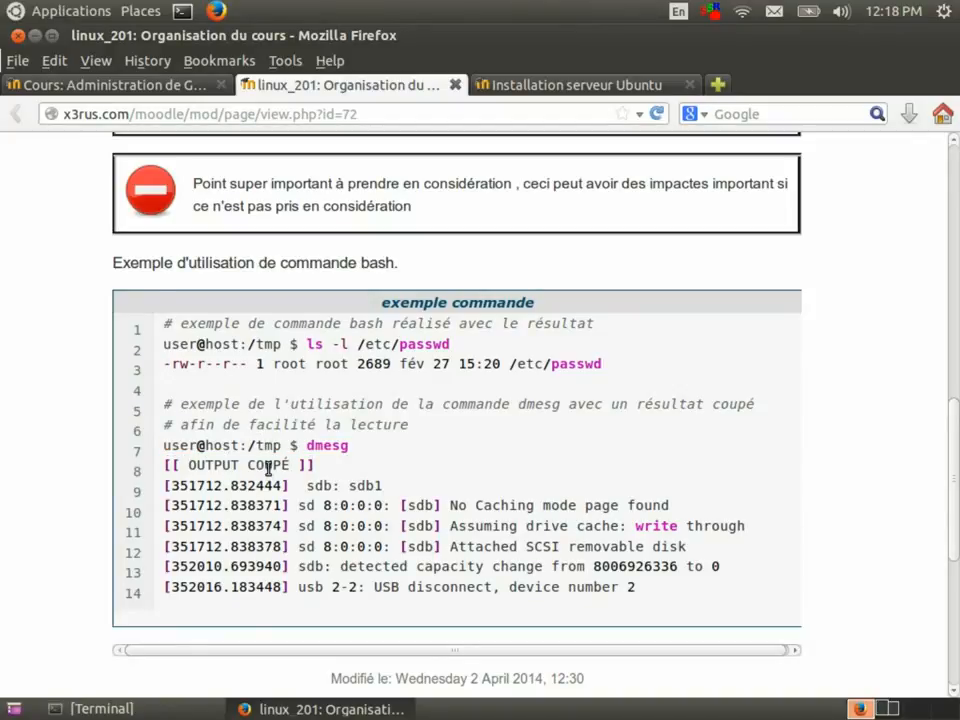
Switch to the Installation serveur Ubuntu tab to read the VirtualBox and partitioning instructions.
click(530, 88)
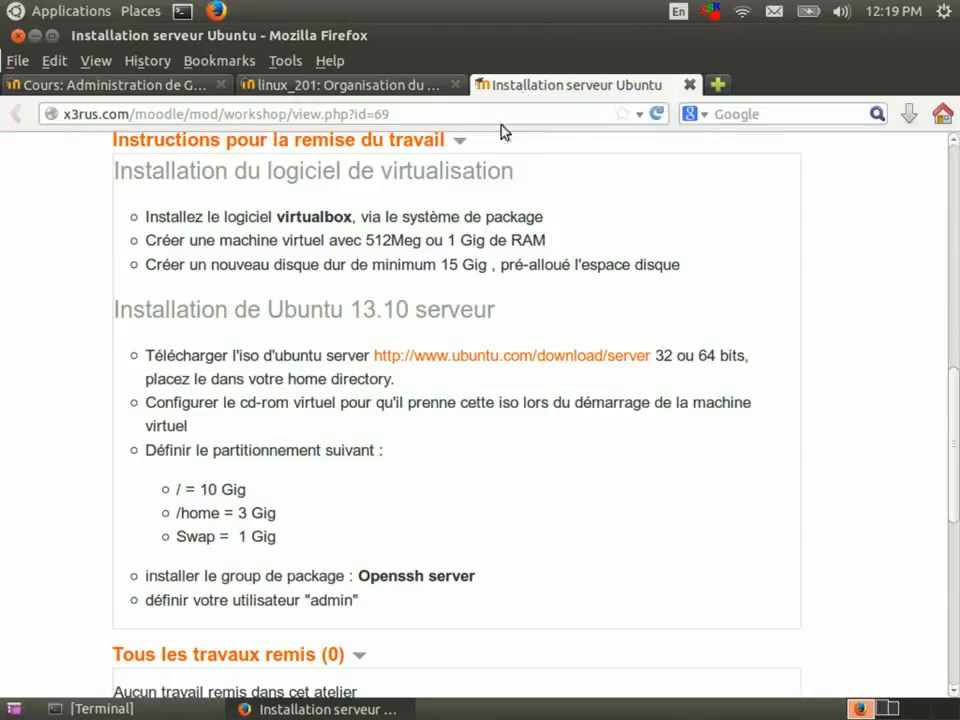
Run 'sudo apt-get install virtualbox-qt' and confirm it is already the newest version.
click(150, 706)
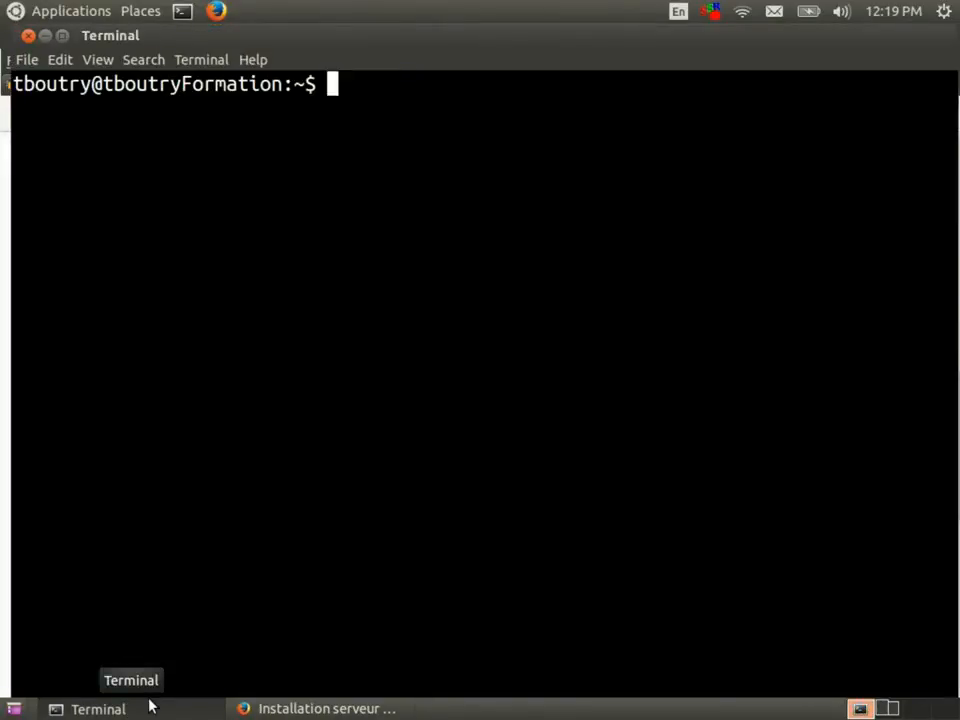
text(sudo apt)
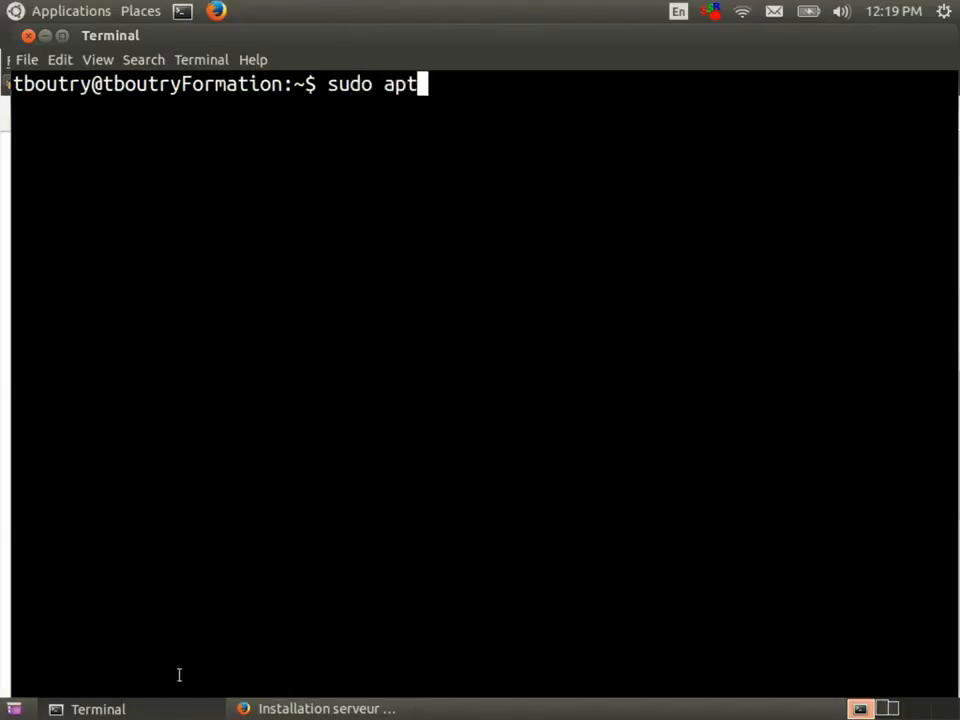
text(-get install virtualbox-qt)
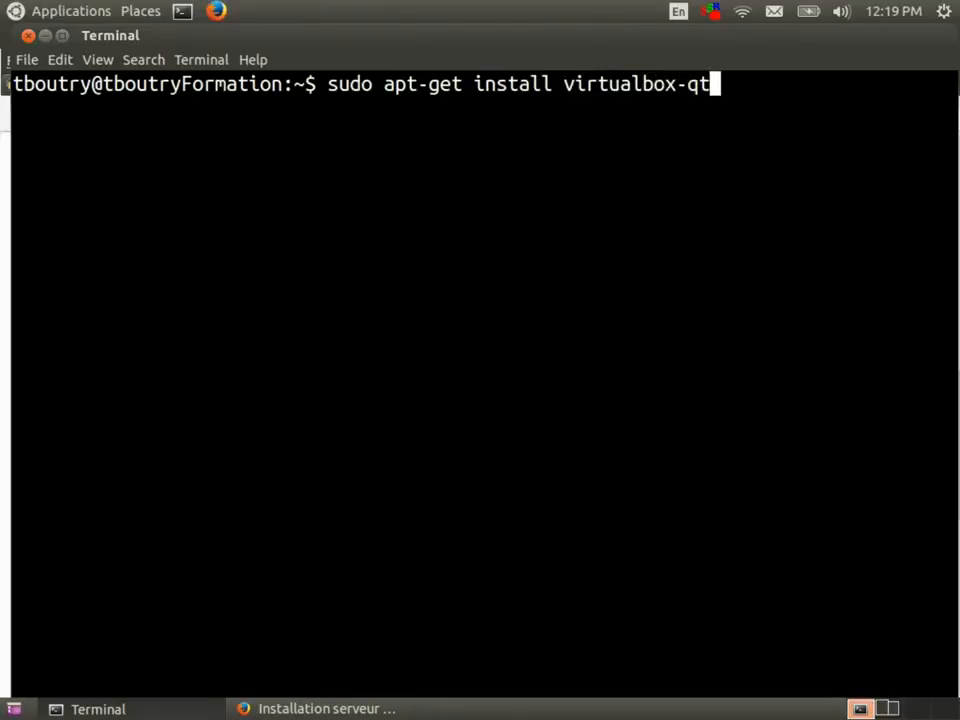
key(Return)
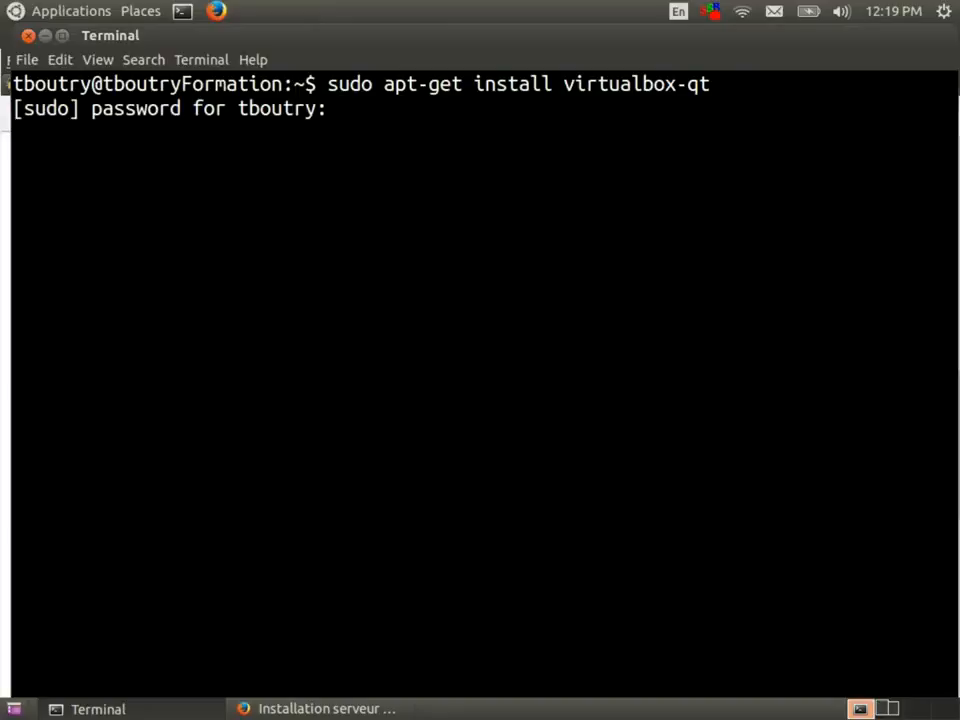
key(Return)
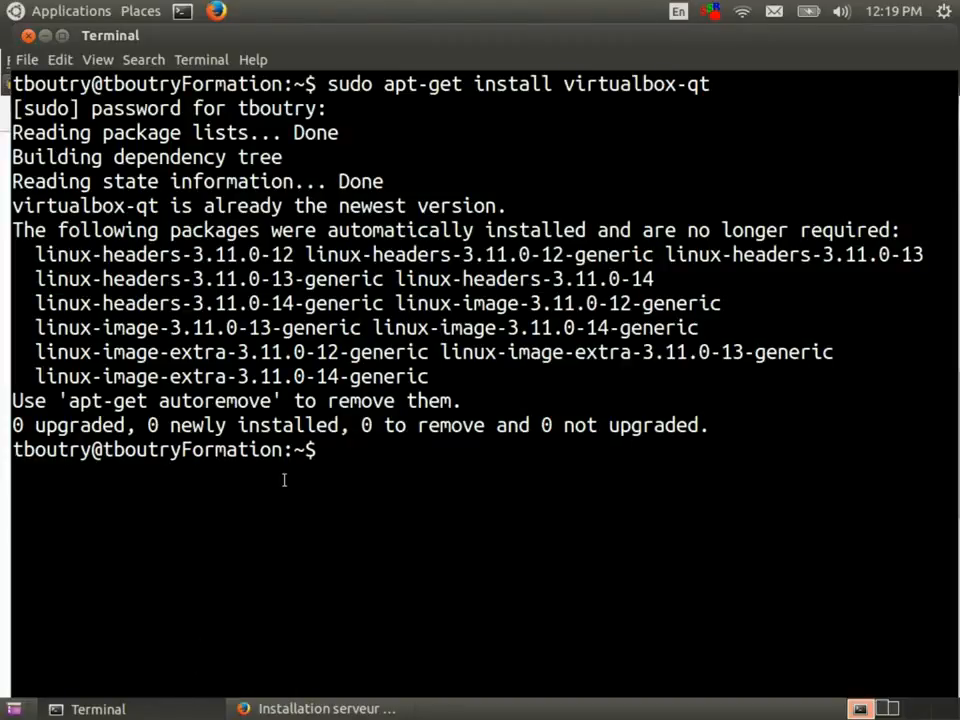
drag(91, 205, 501, 208)
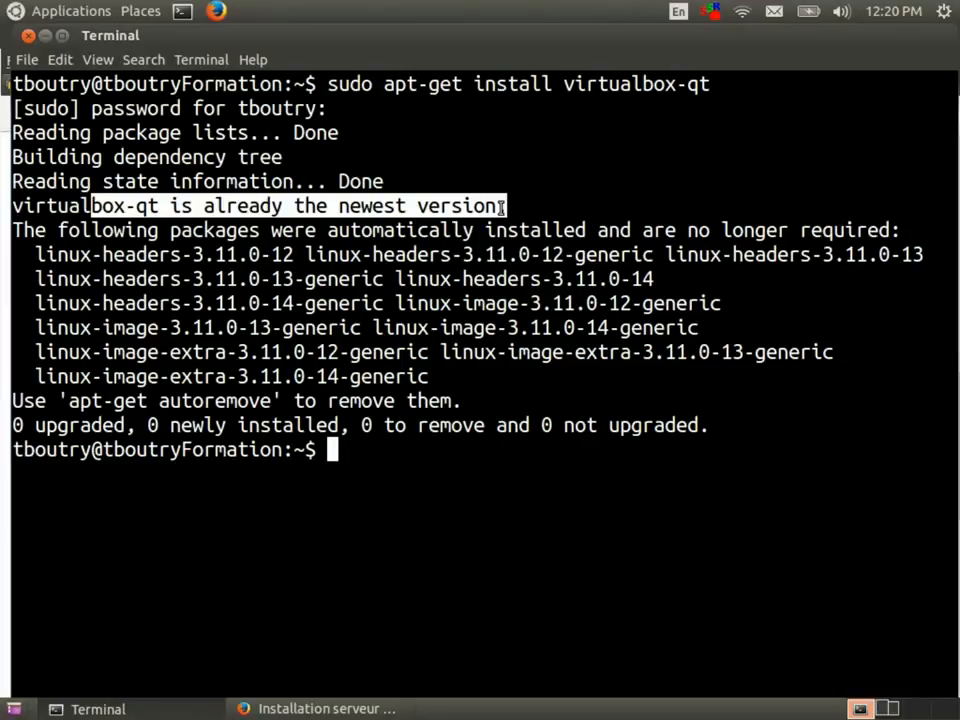
Type 'virt' at the prompt and Tab-complete to list virtualbox and virtuoso-t.
click(90, 10)
mouse_move(165, 15)
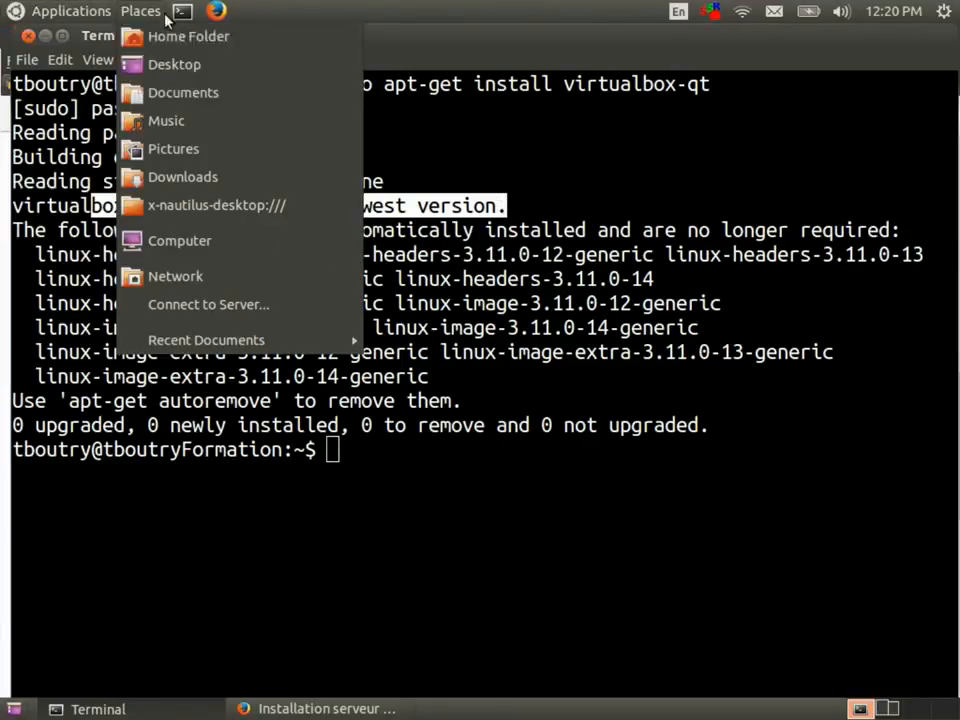
click(540, 158)
text(virt)
key(Tab)
key(Tab)
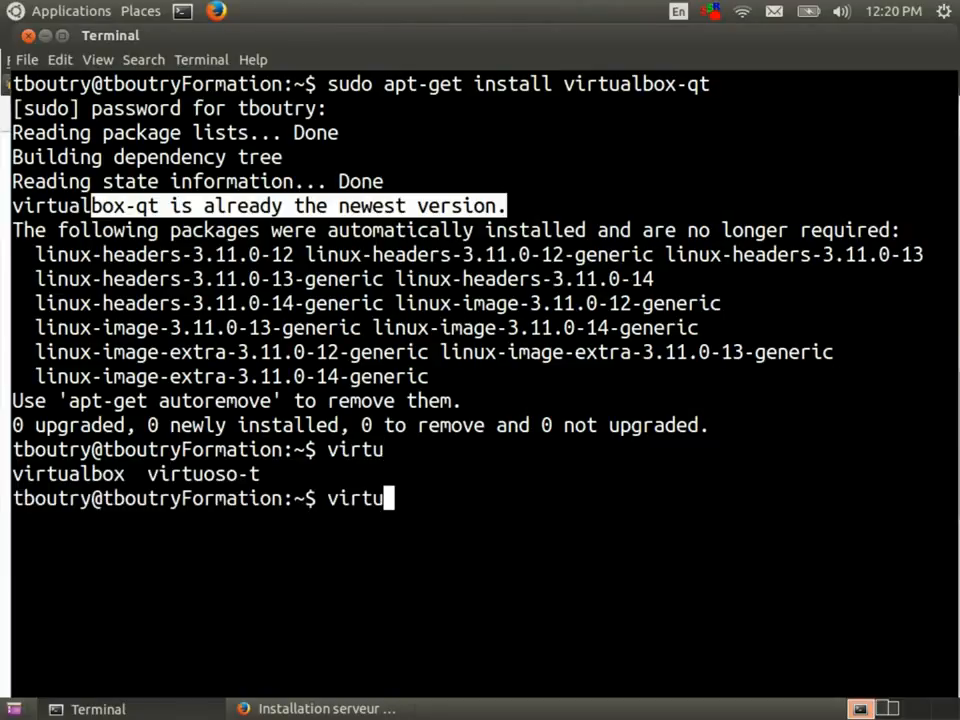
Launch VirtualBox with the completed 'virtualbox' command and move its Manager window left.
text(a)
key(Tab)
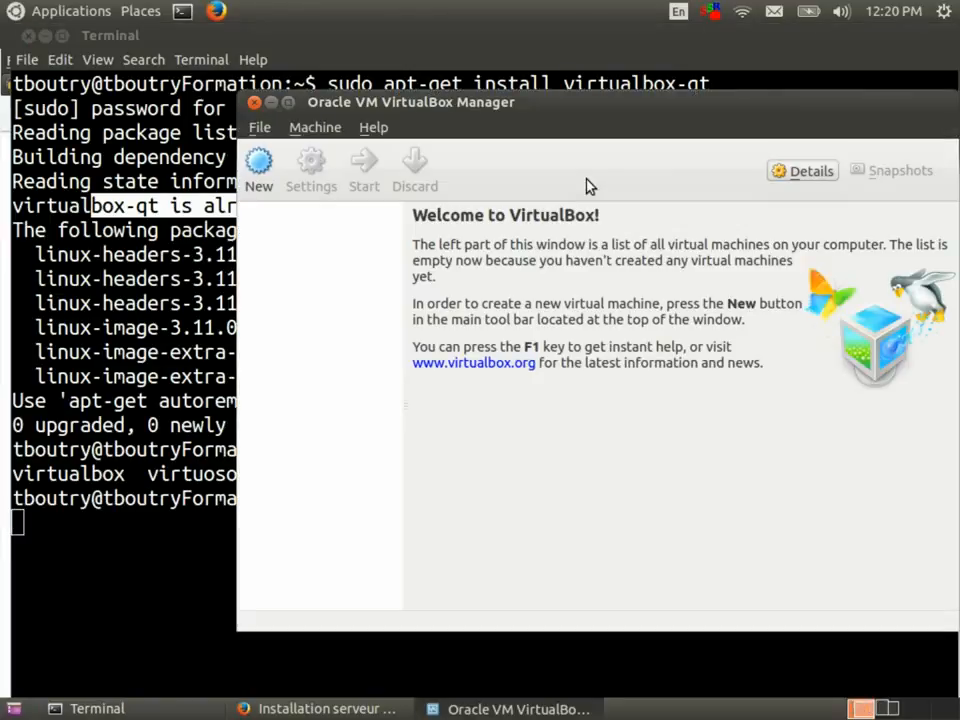
drag(576, 114, 498, 124)
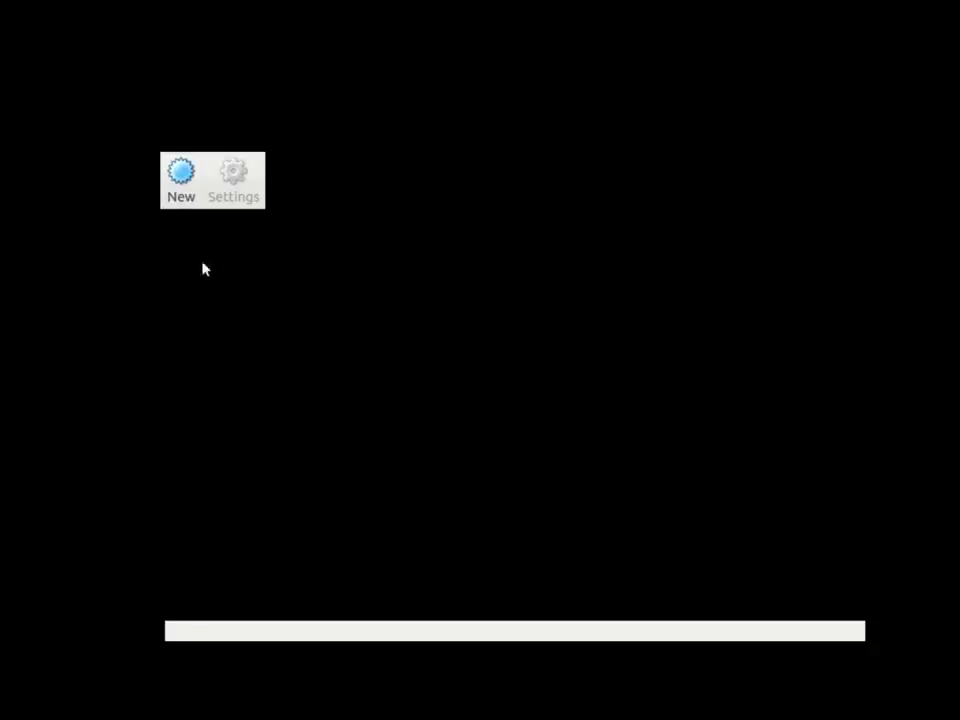
Create a new virtual machine named srv01 with type Linux and version Ubuntu.
click(188, 206)
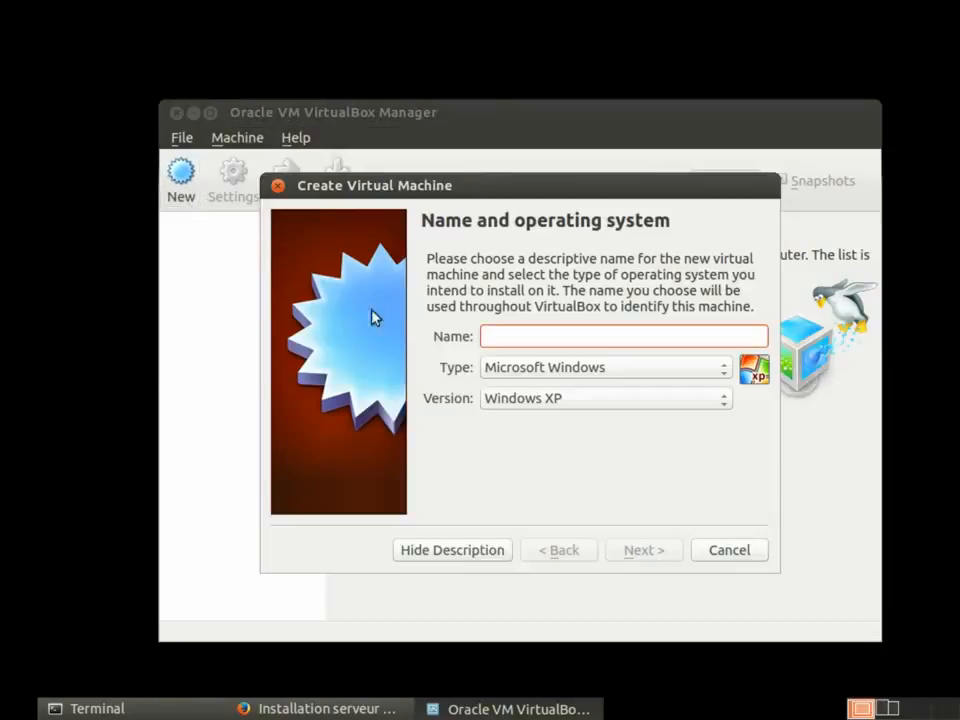
text(srv01)
click(550, 372)
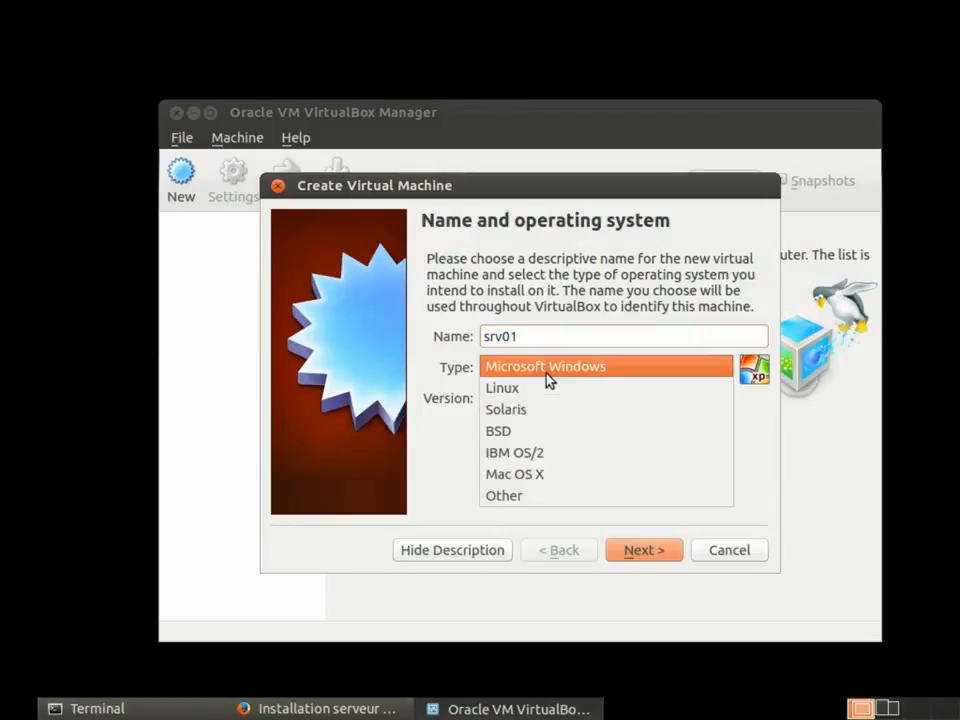
click(546, 388)
click(543, 398)
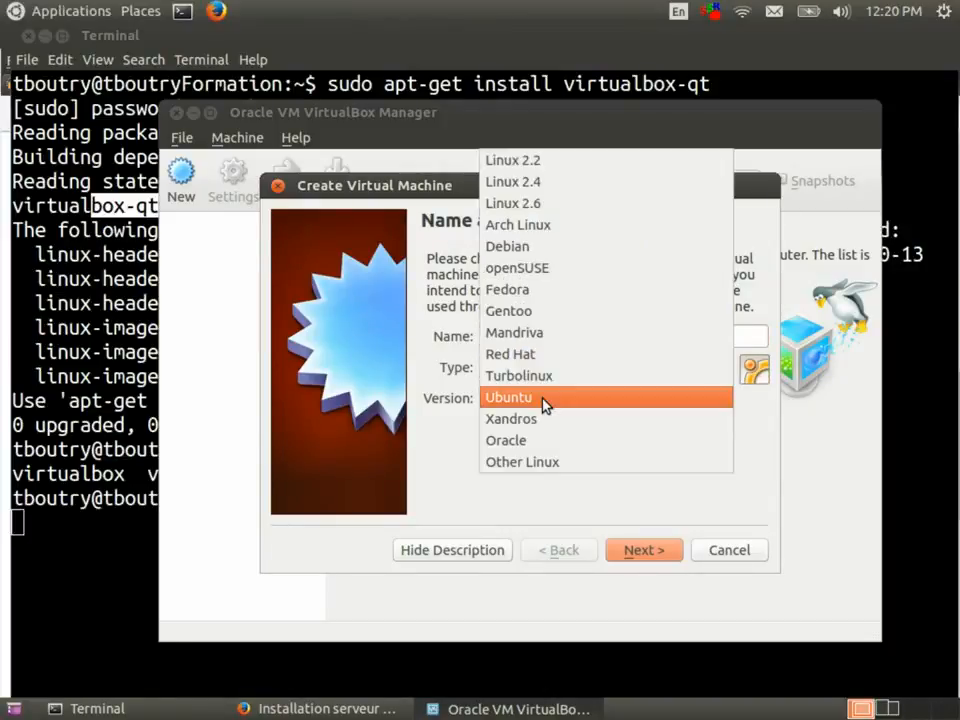
click(545, 402)
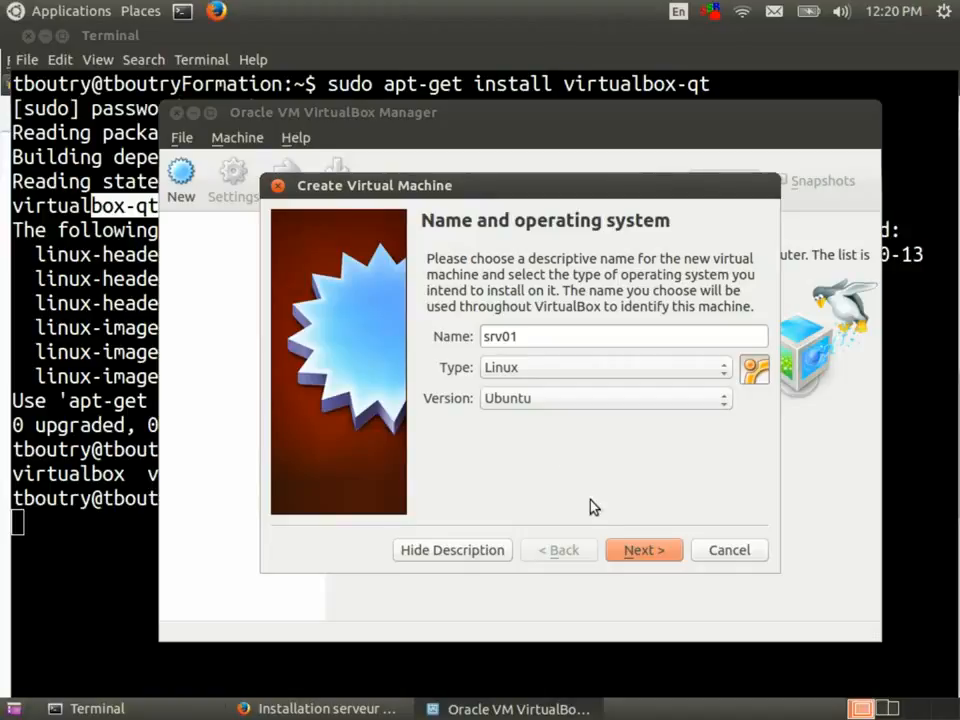
Keep 512 MB of memory and choose to create a new virtual hard drive for srv01.
click(630, 552)
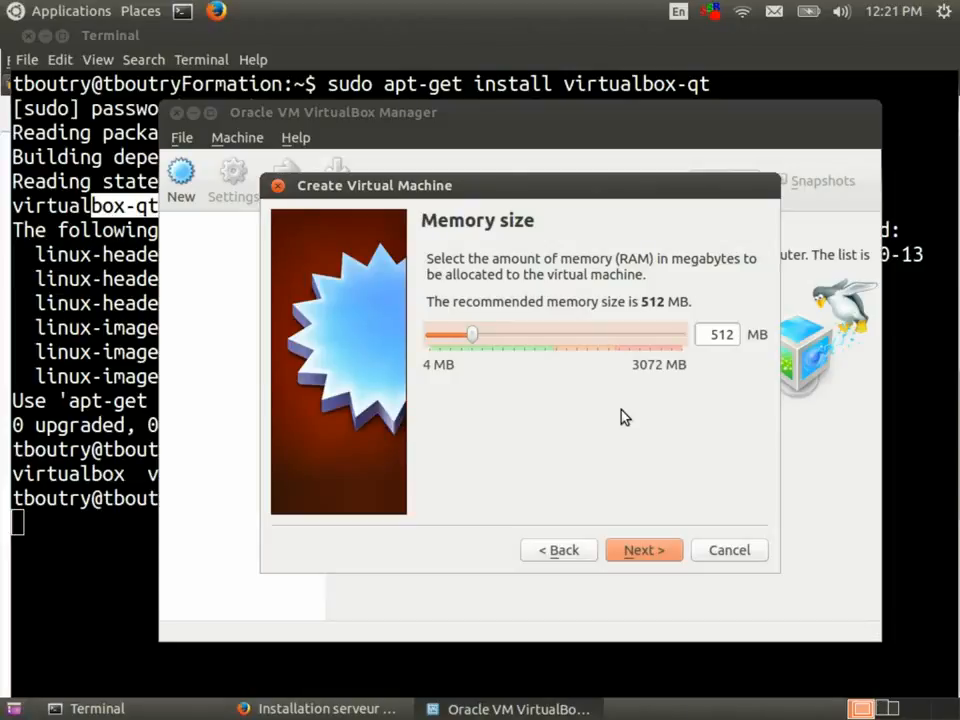
click(639, 551)
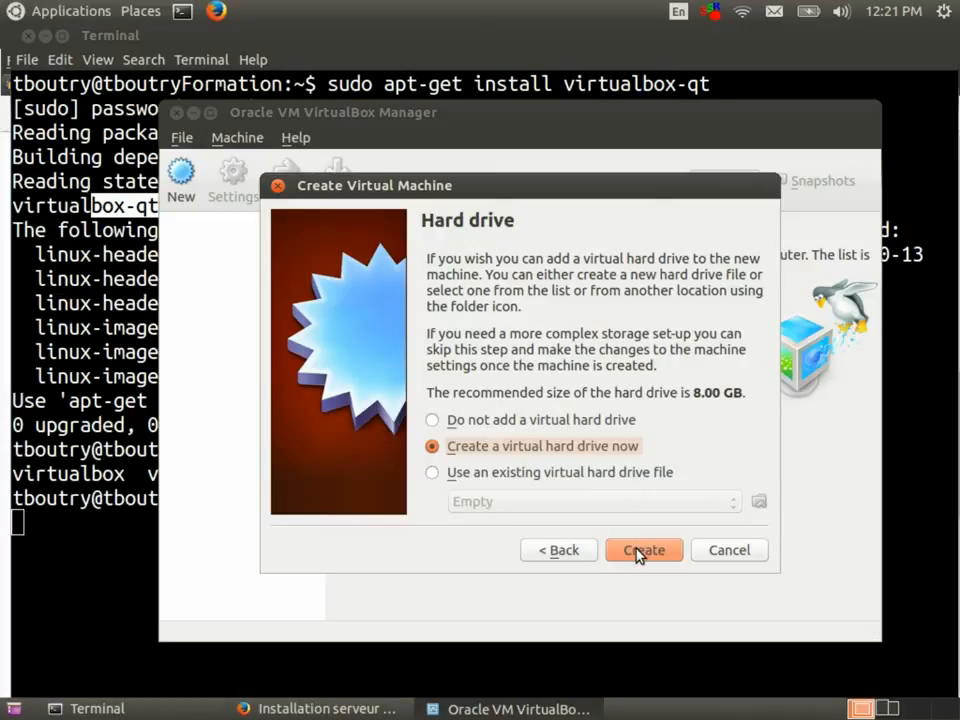
click(640, 553)
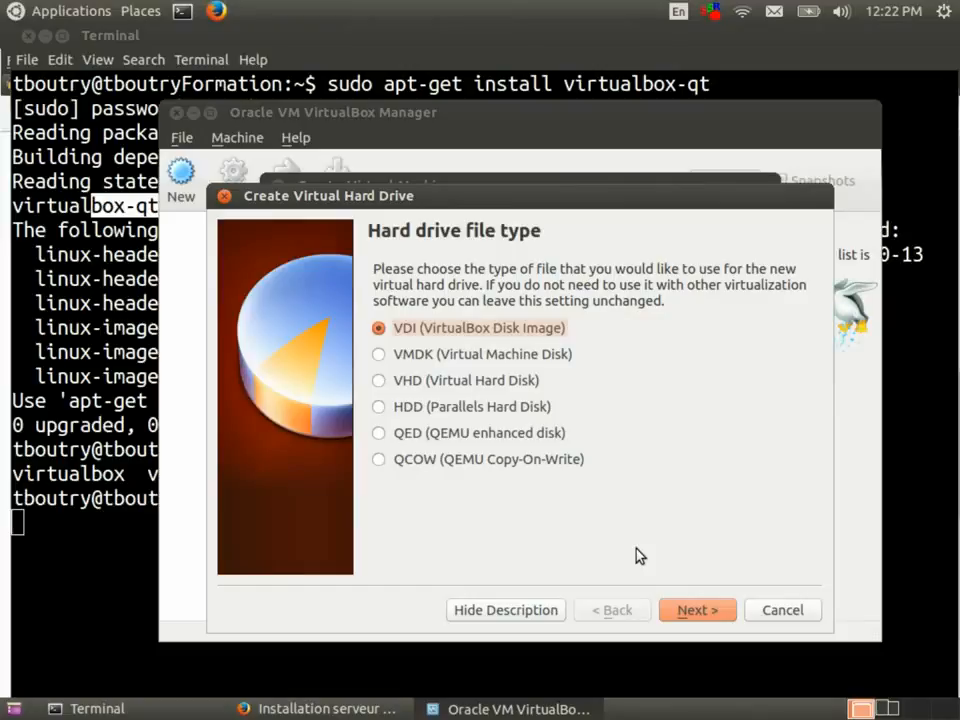
Make srv01's disk a dynamically allocated VDI and set its size to 15 GB.
click(684, 608)
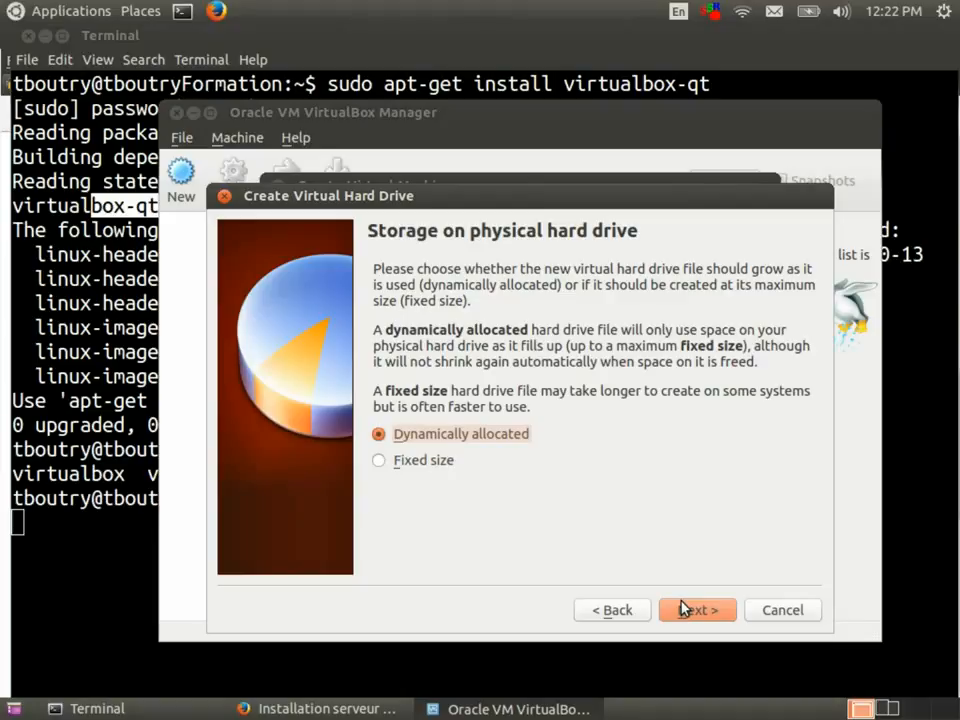
key(alt+Tab)
key(alt+Tab)
key(alt+Tab)
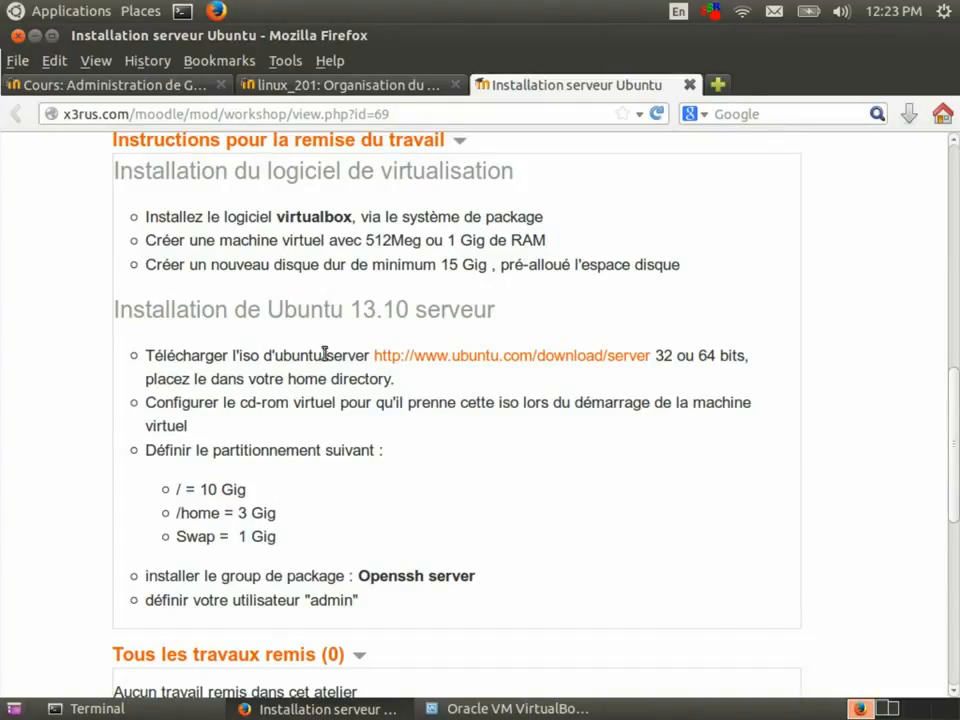
key(alt+Tab)
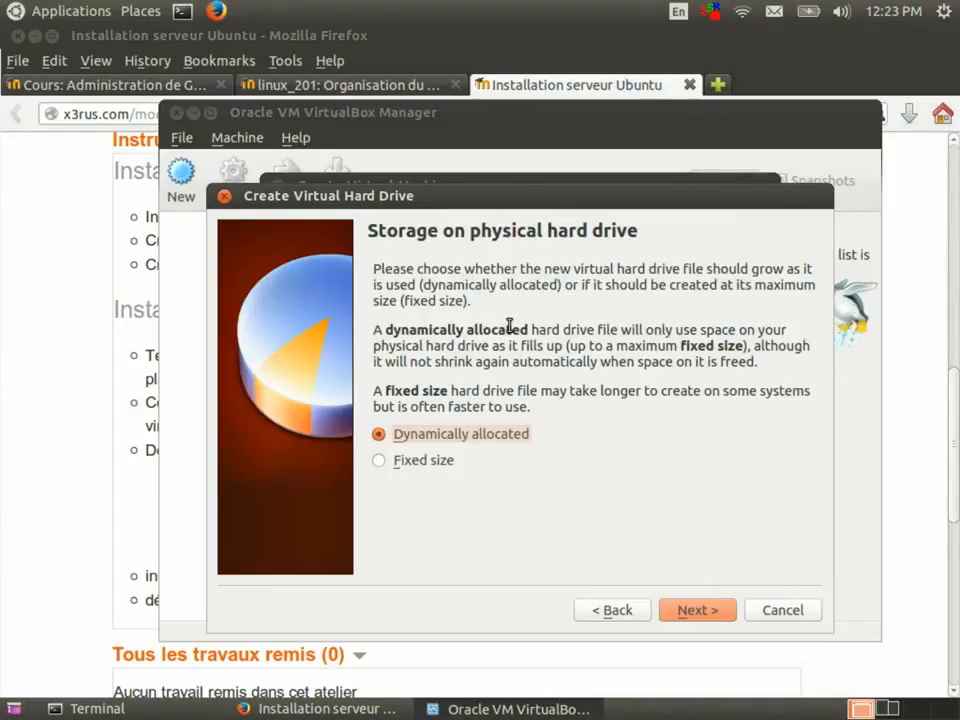
click(725, 614)
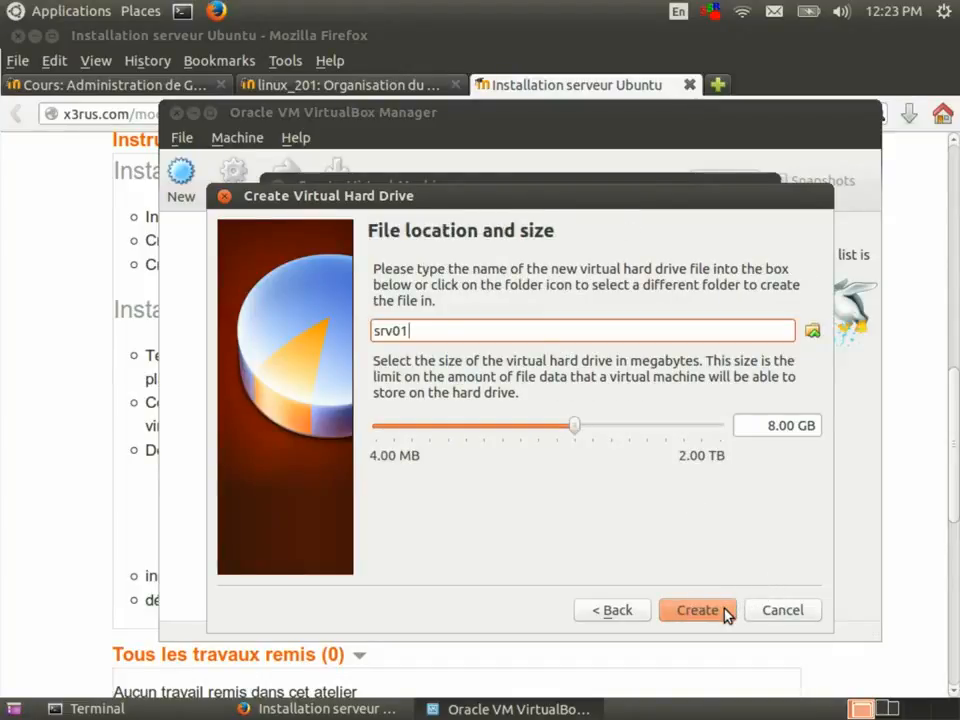
click(772, 426)
key(BackSpace)
text(15)
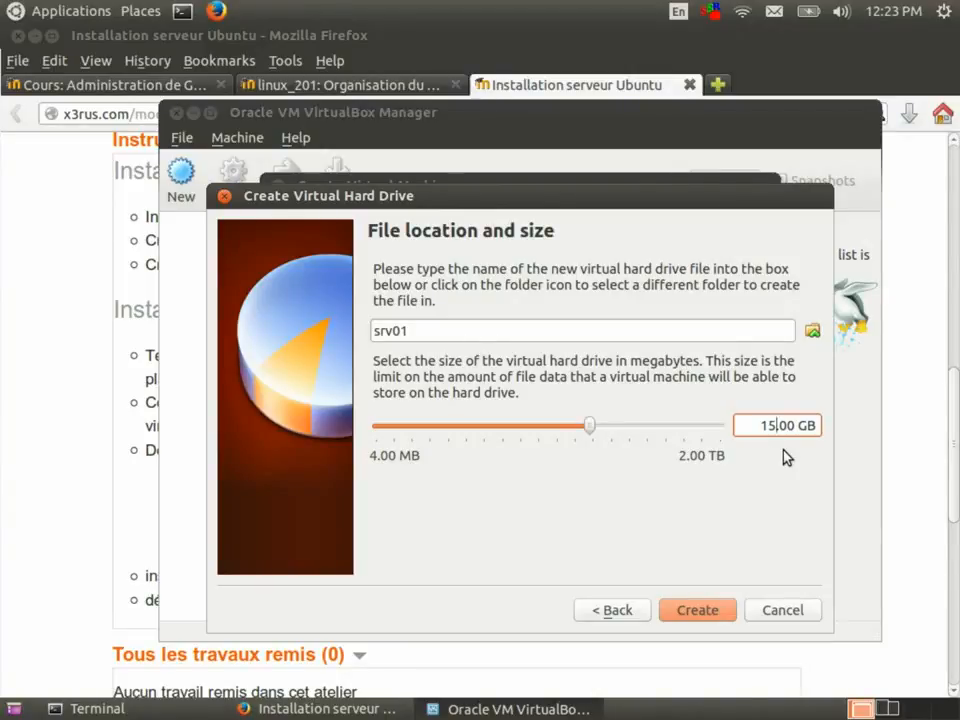
Create the 15 GB srv01.vdi disk and open srv01's Settings.
click(697, 610)
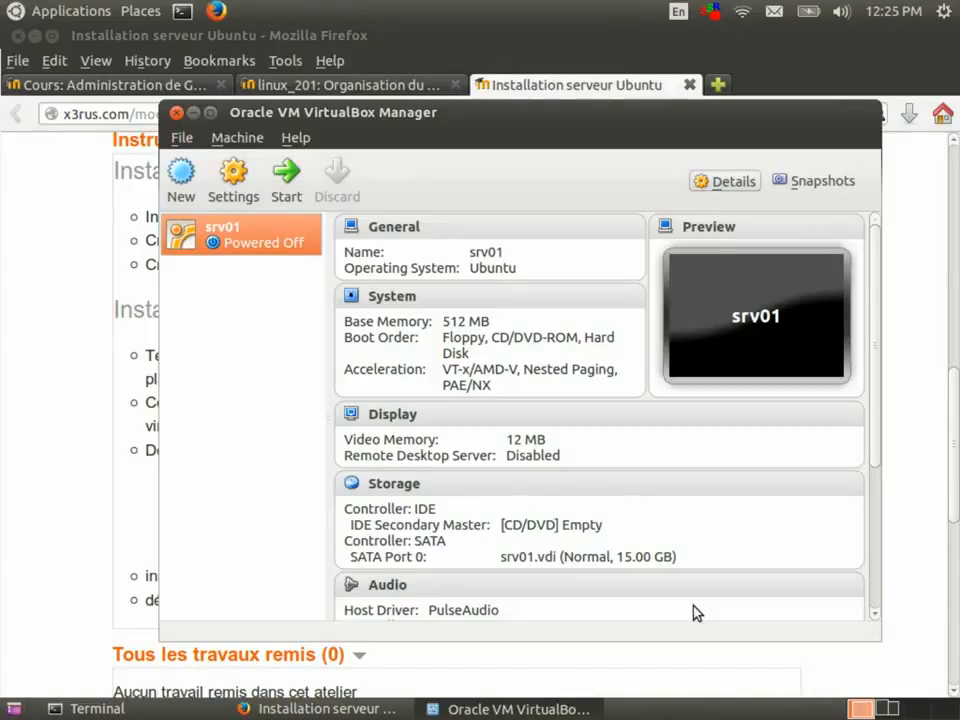
click(228, 178)
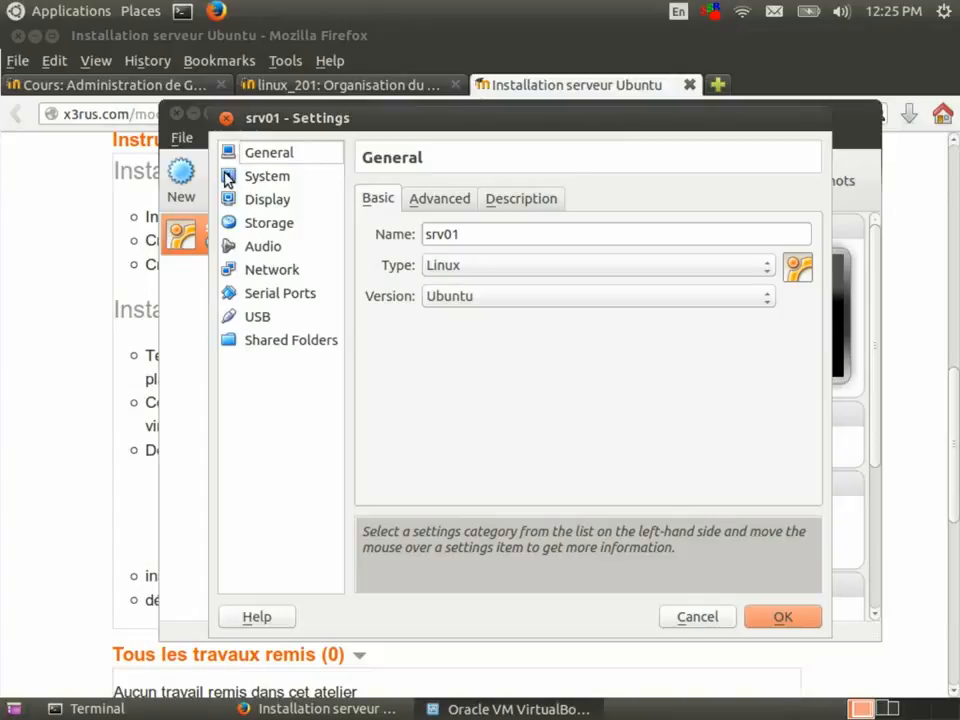
Attach ubuntu-12.04.4-server-i386.iso from Downloads to srv01's CD/DVD drive, save, and boot srv01.
click(294, 223)
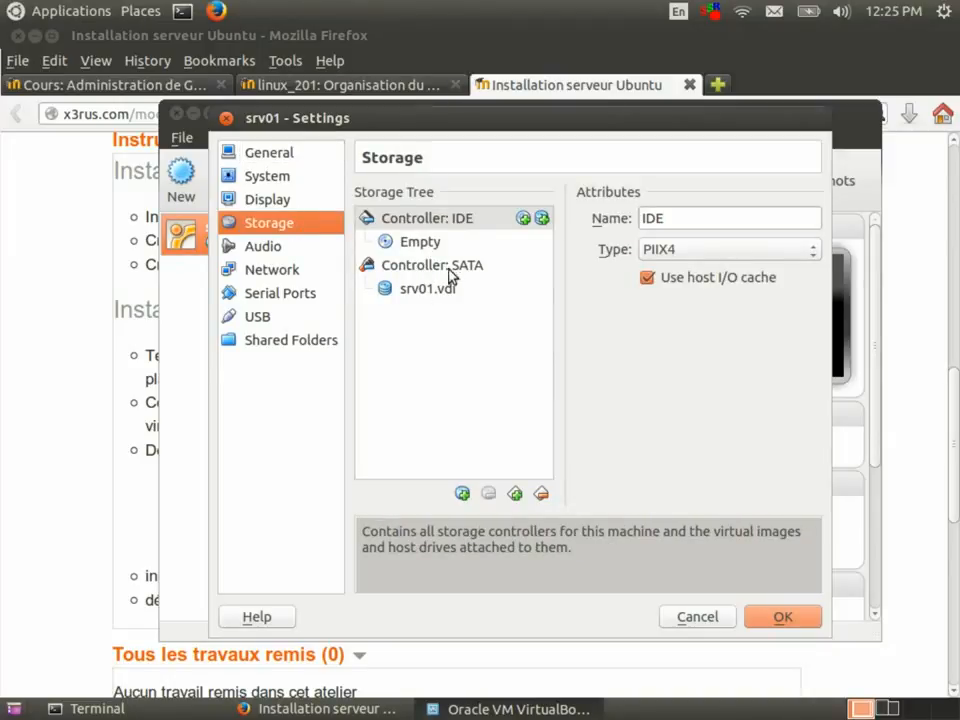
click(455, 224)
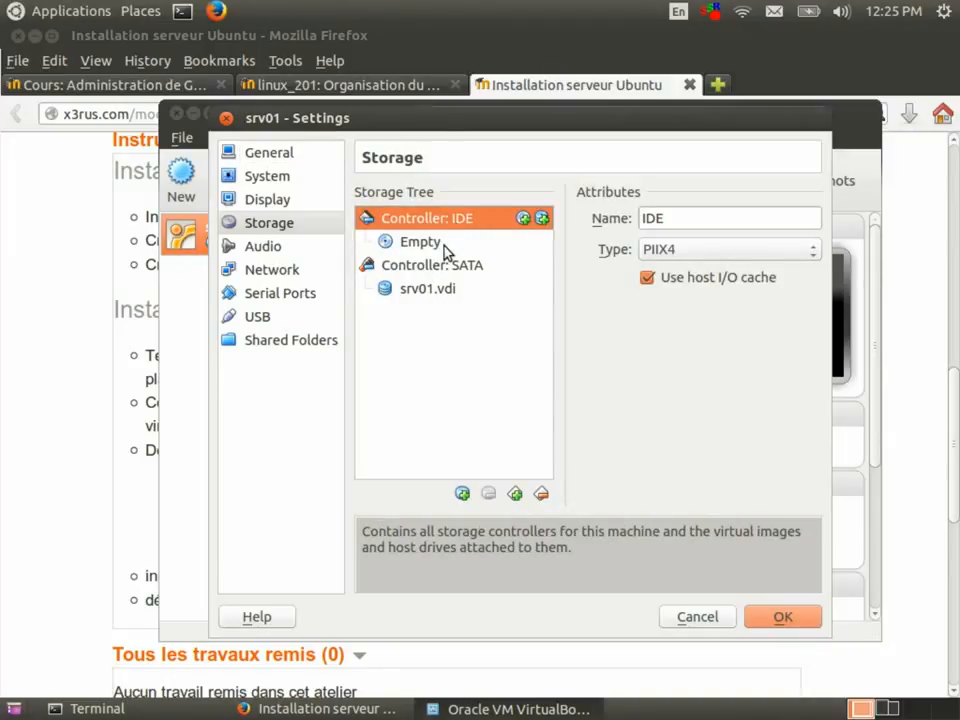
click(446, 244)
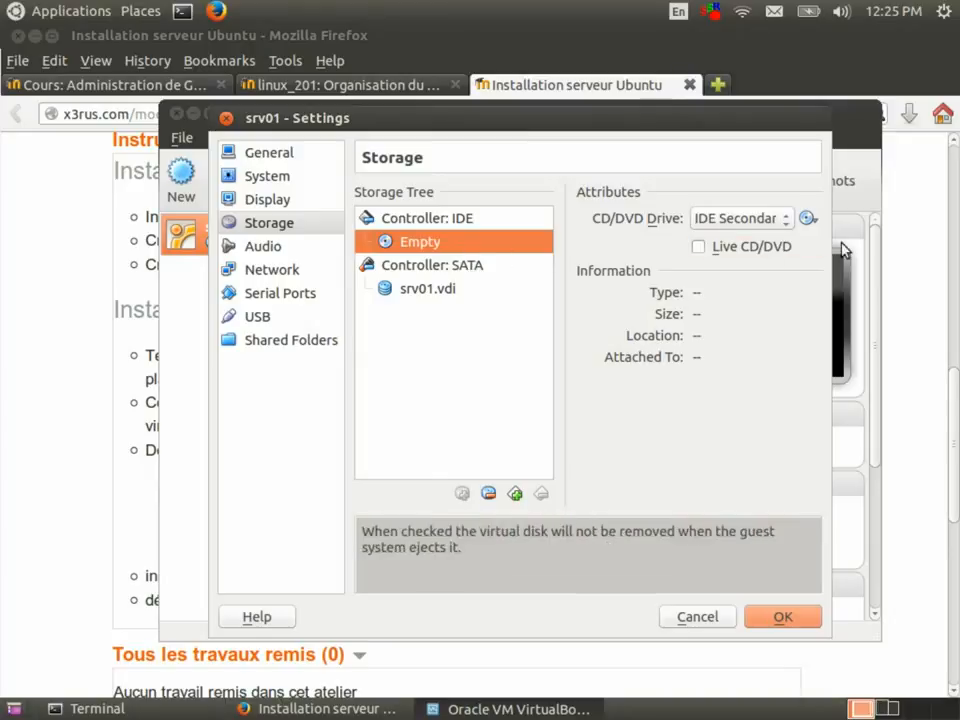
click(808, 221)
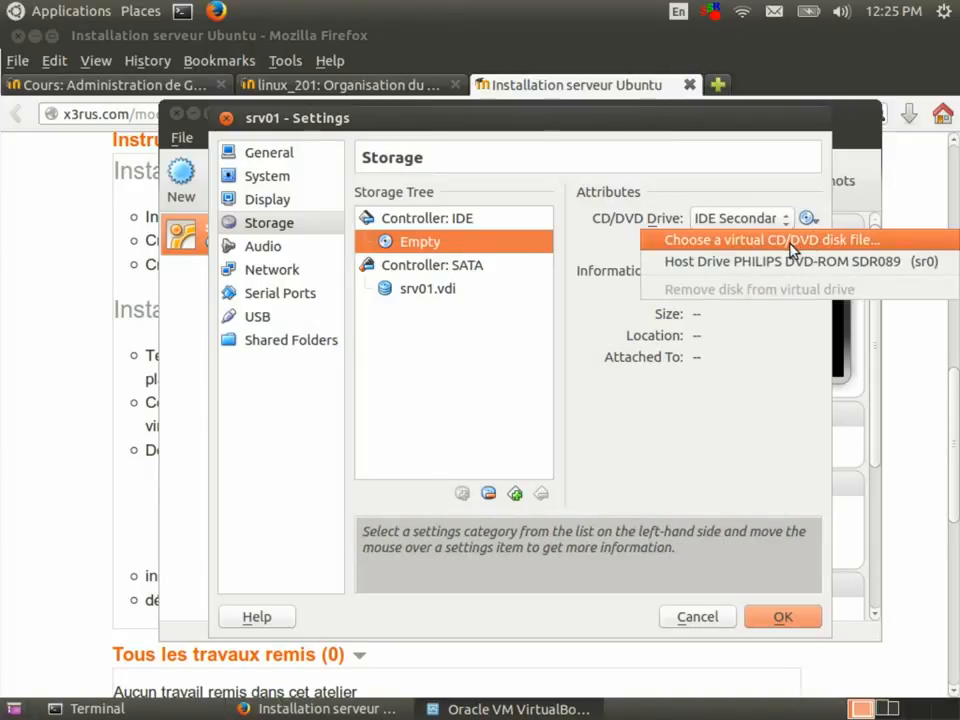
click(873, 250)
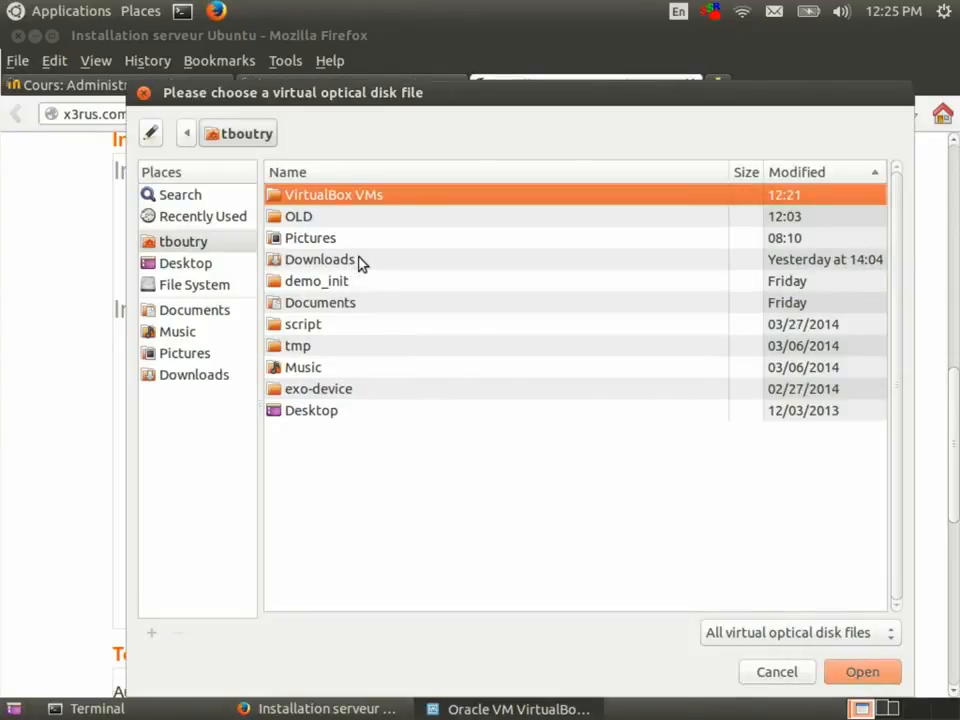
double_click(358, 262)
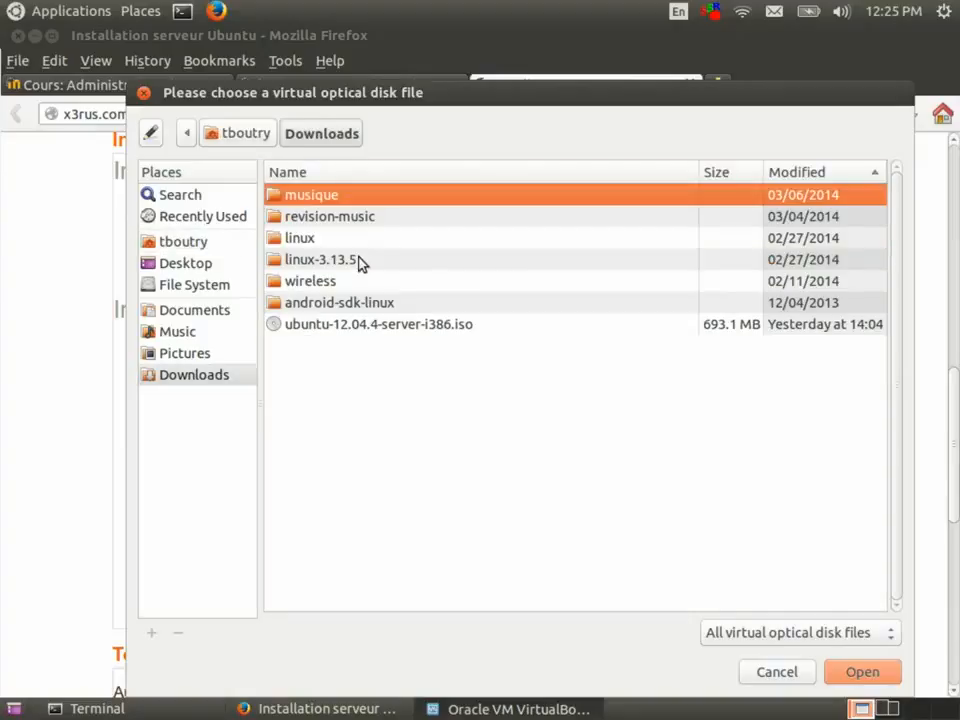
click(393, 329)
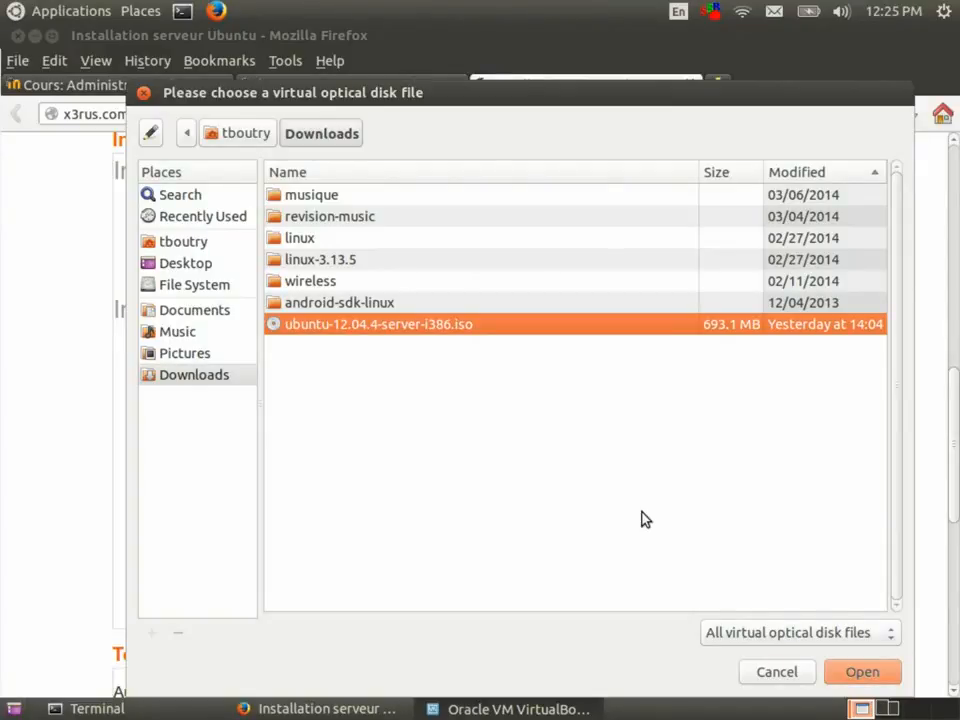
click(857, 674)
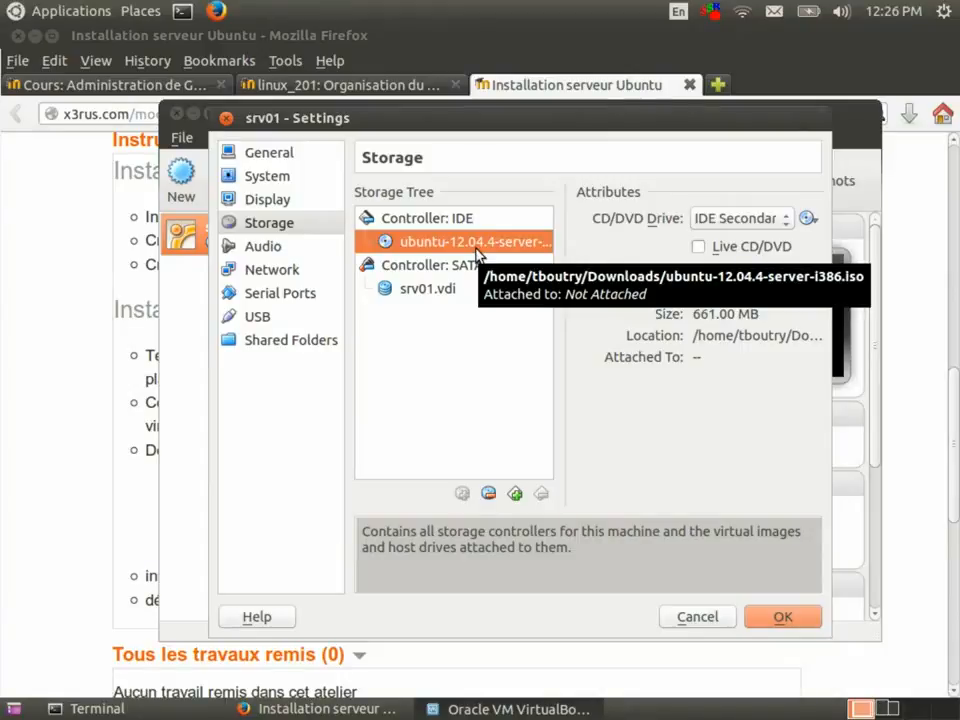
click(761, 617)
click(274, 199)
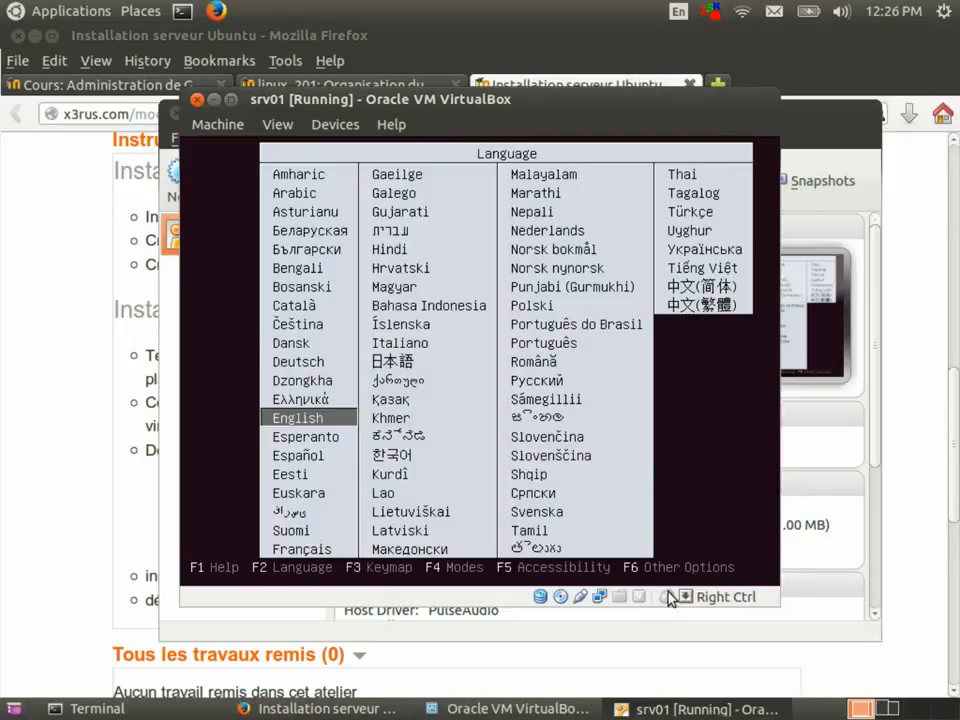
Accept English in the Ubuntu boot menu and start Install Ubuntu Server.
mouse_move(670, 598)
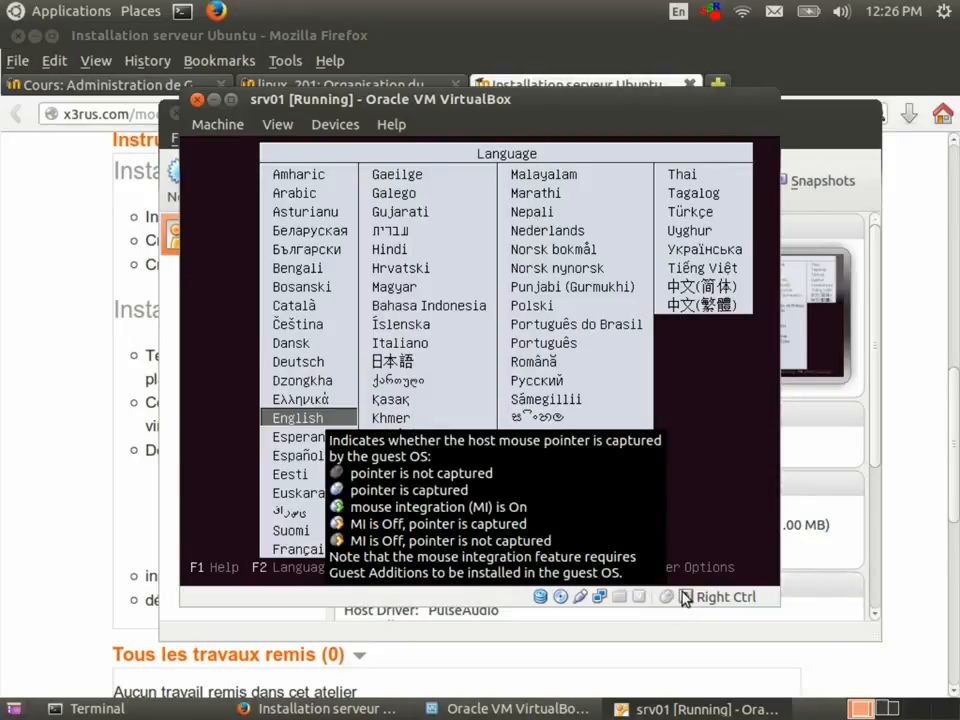
click(687, 527)
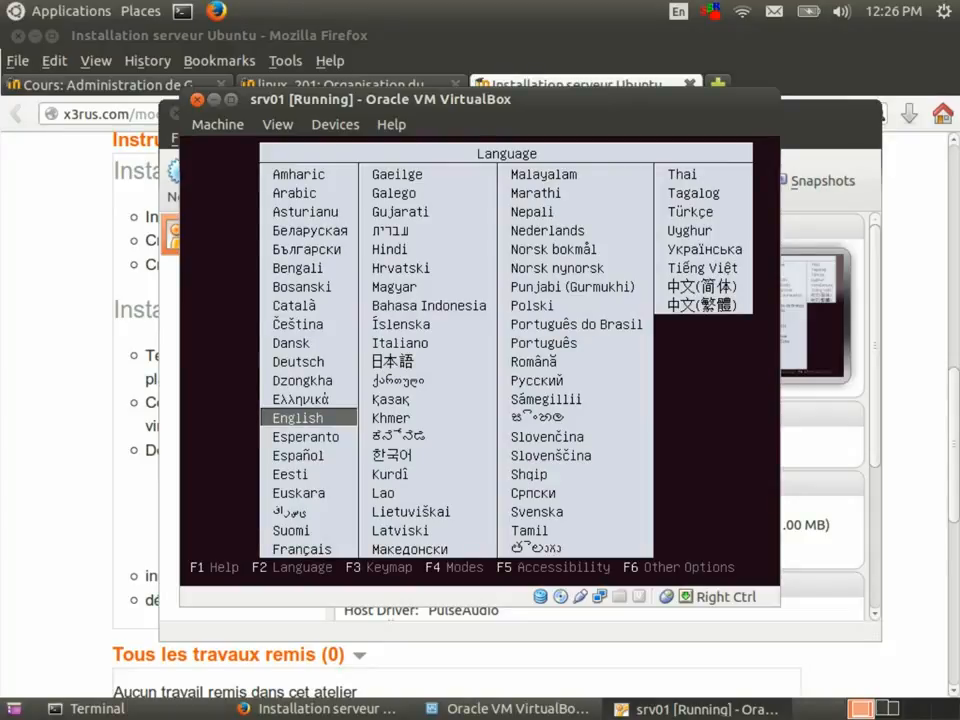
key(Return)
key(Down)
key(Up)
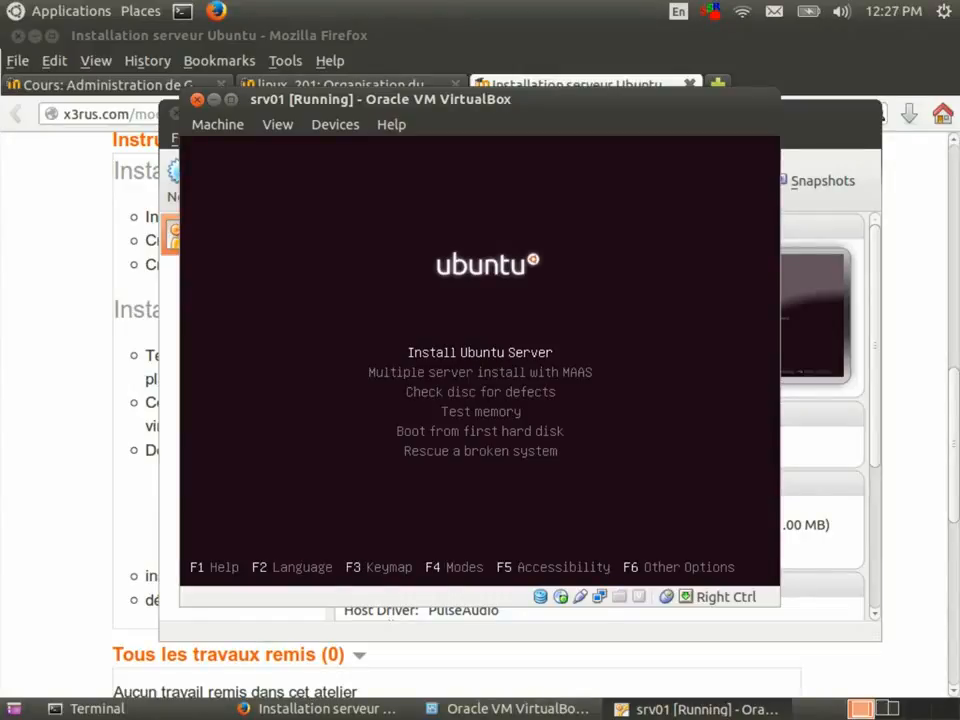
key(Return)
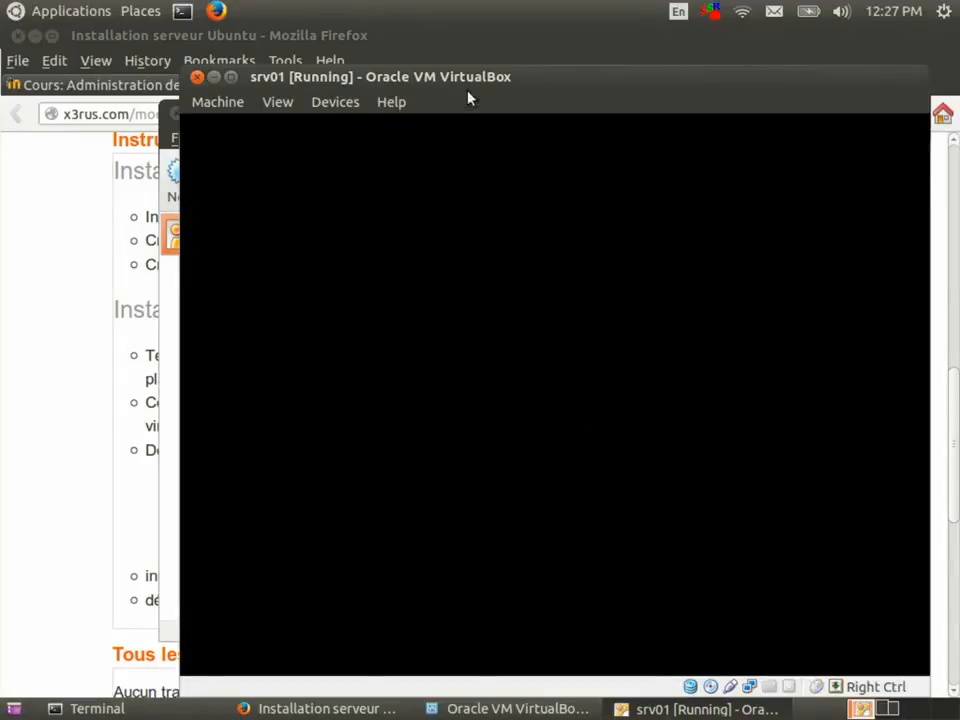
Move the srv01 window up-left and permanently dismiss the mouse-integration notice.
drag(463, 83, 443, 48)
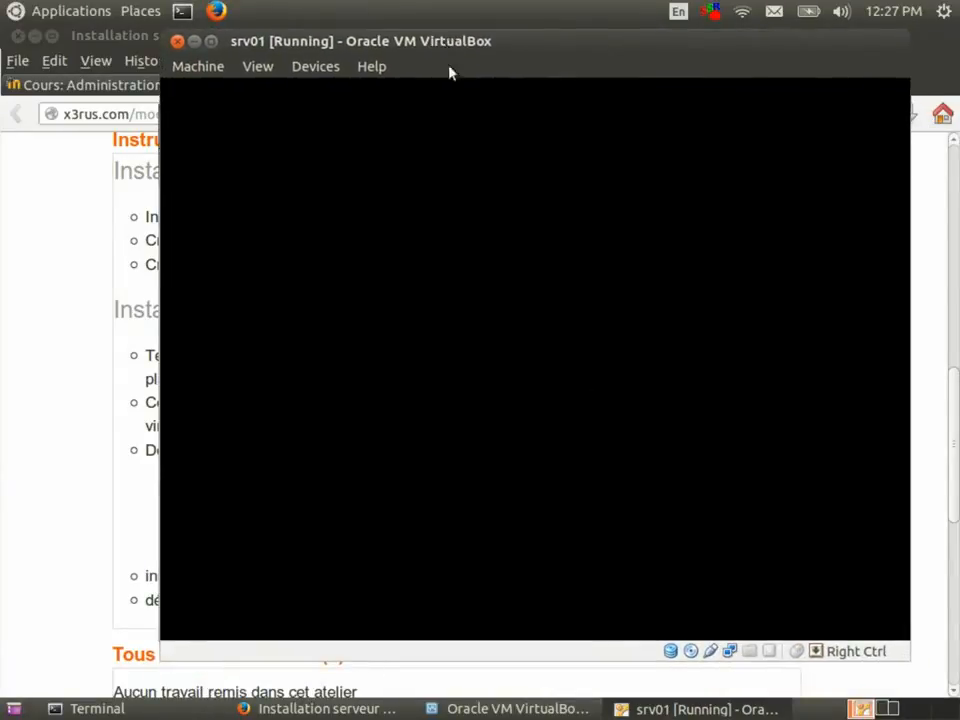
click(467, 221)
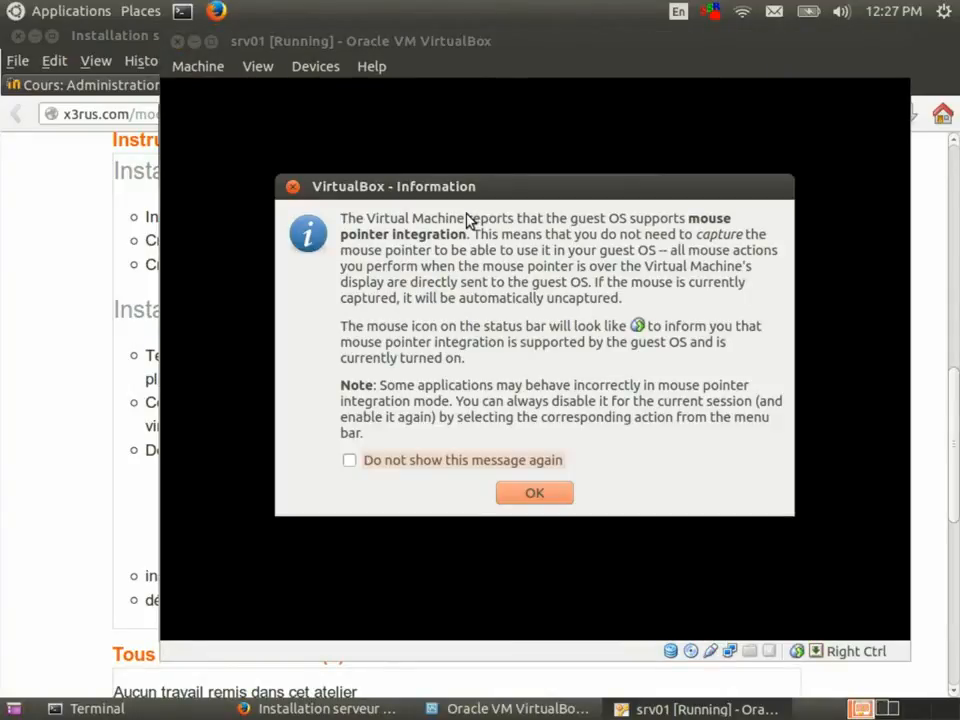
click(424, 461)
click(532, 492)
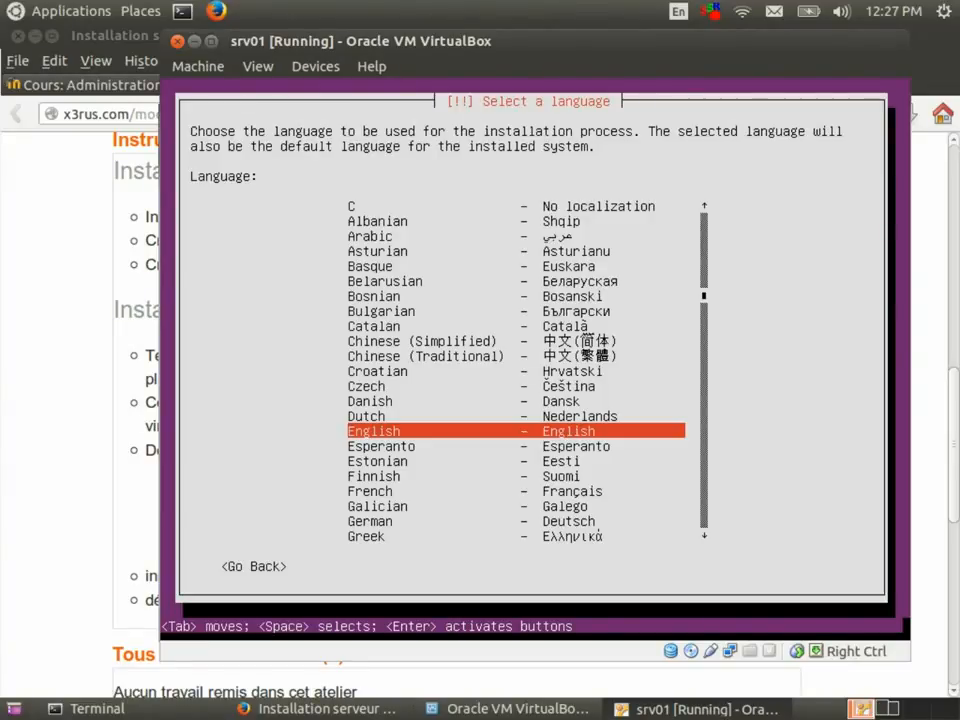
Choose English as the installation language and Canada as the location.
key(Up)
key(Down)
key(Return)
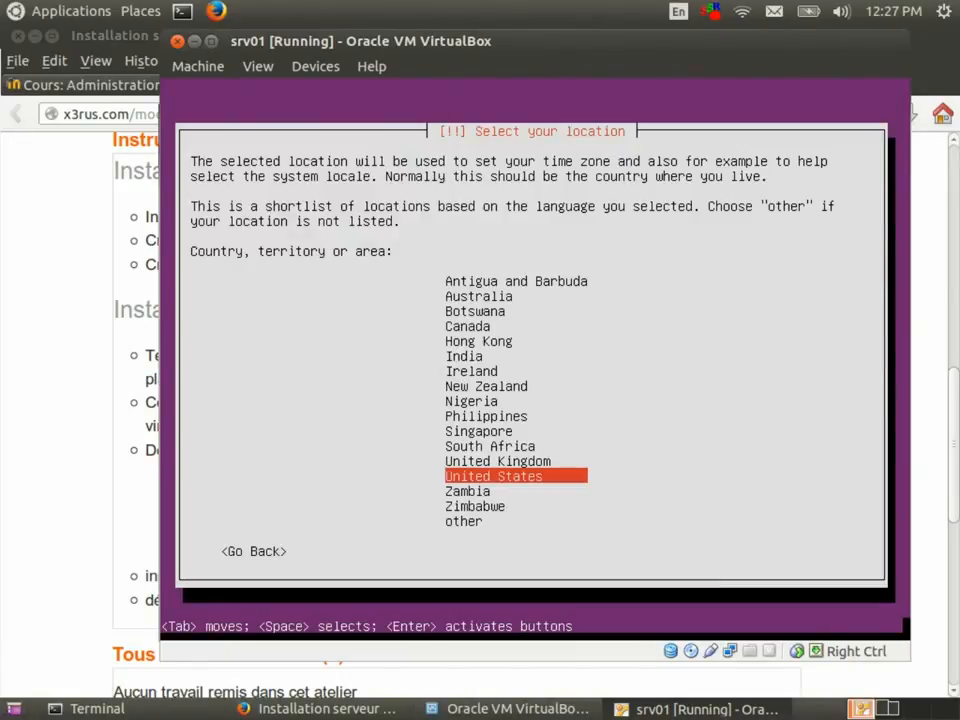
key(Up)
key(Up)
key(Up)
key(Up)
key(Up)
key(Up)
key(Up)
key(Up)
key(Up)
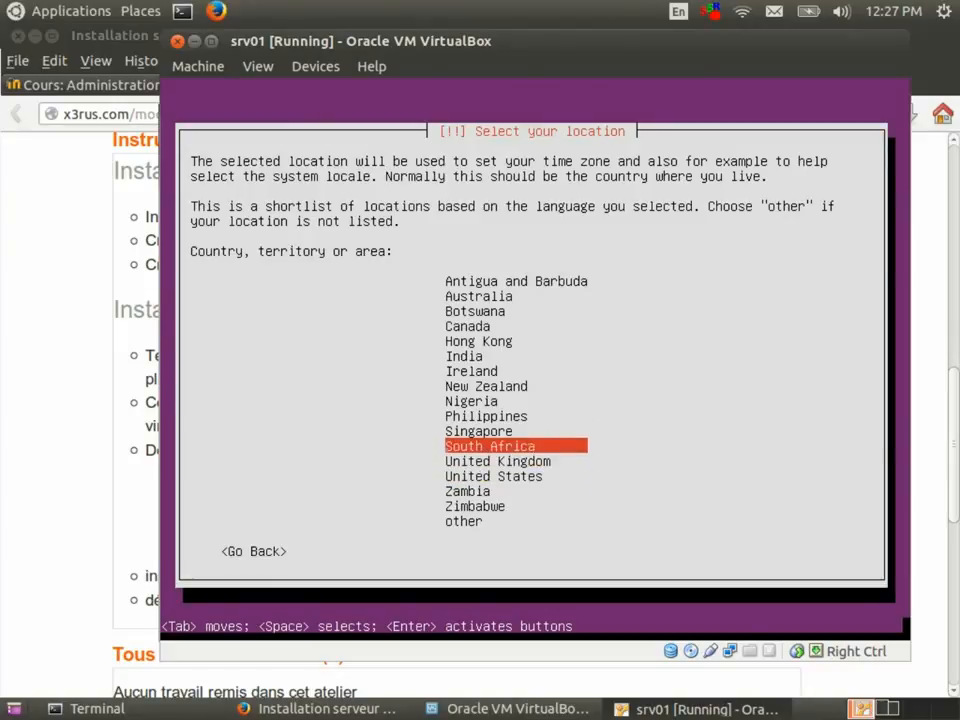
key(Up)
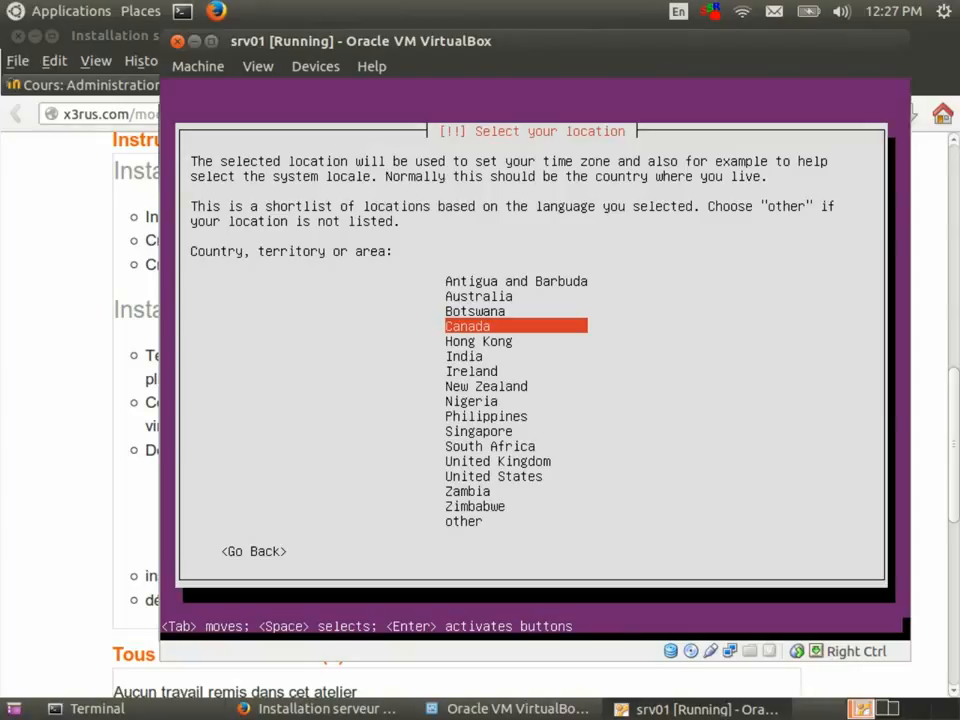
key(Return)
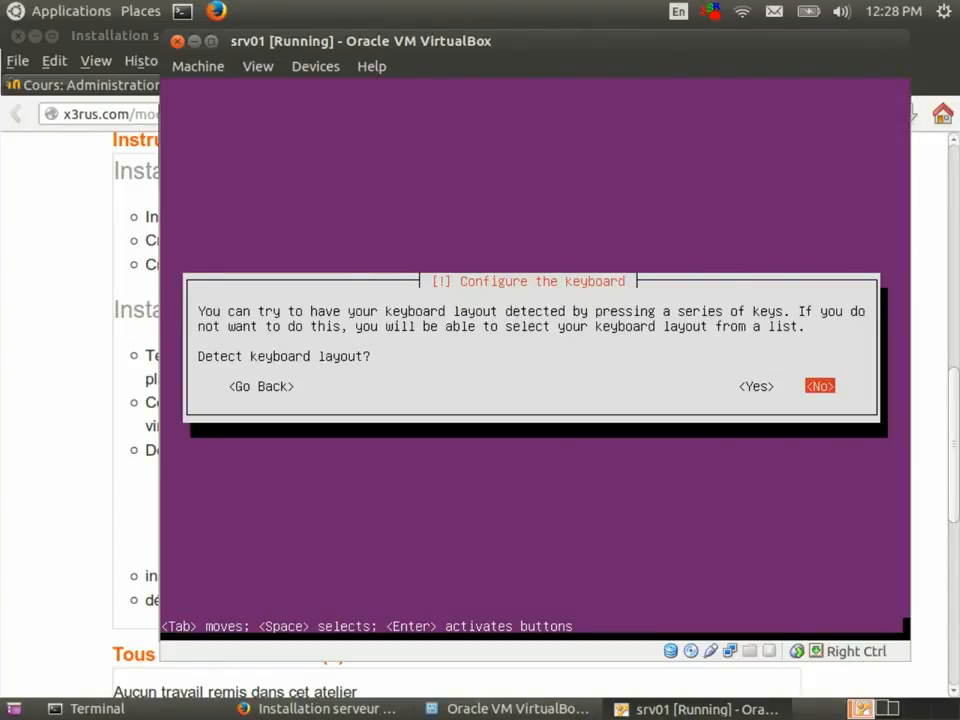
Skip keyboard detection and pick English (US) as both keyboard country and layout.
key(Return)
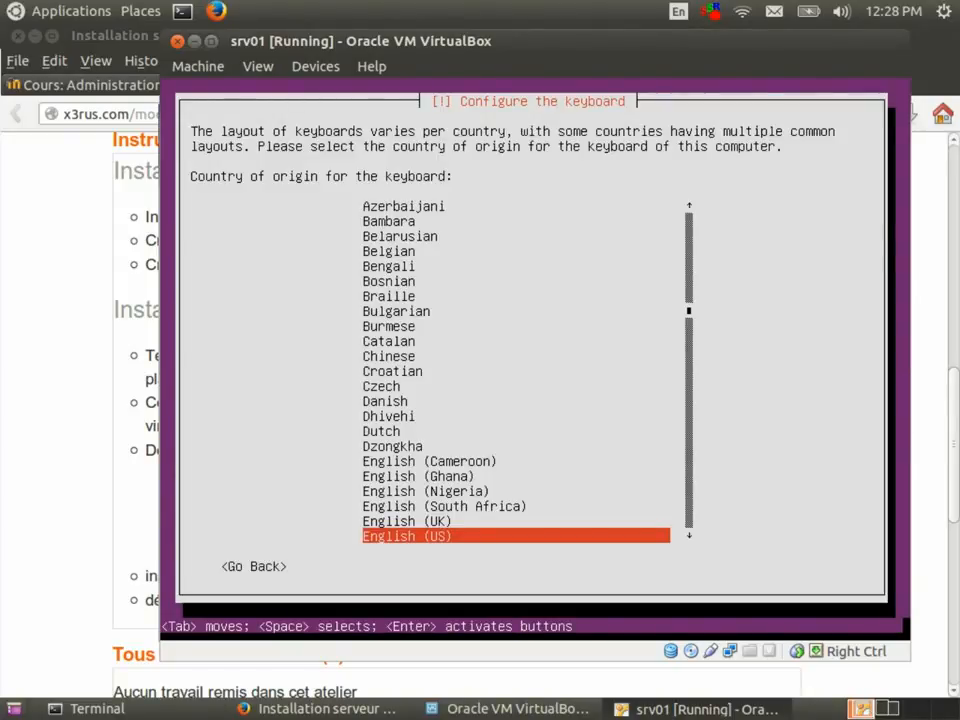
key(Return)
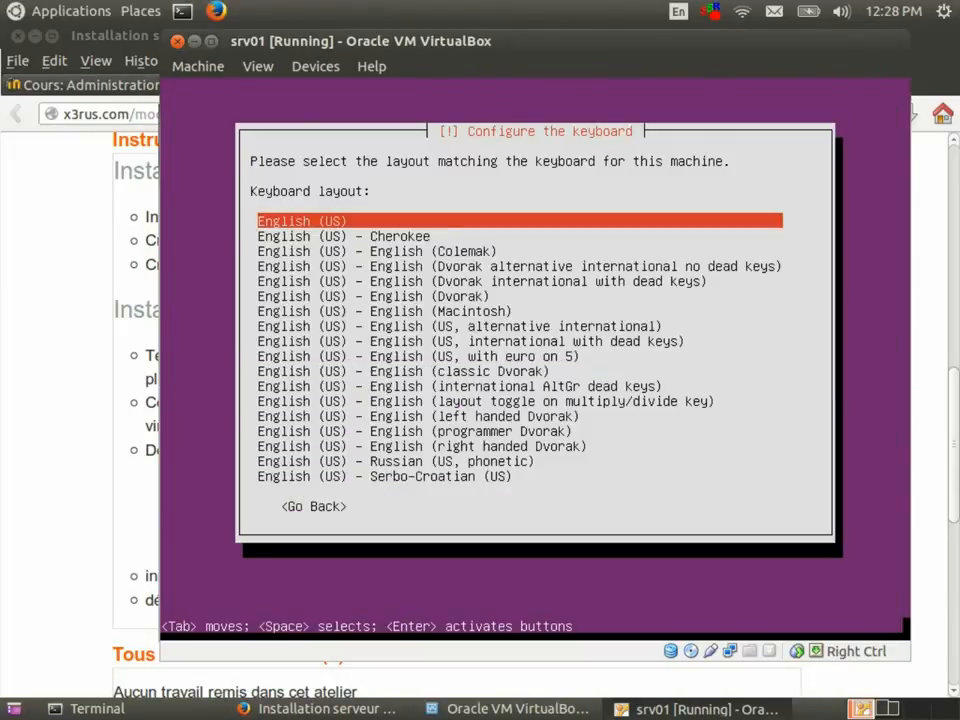
key(Return)
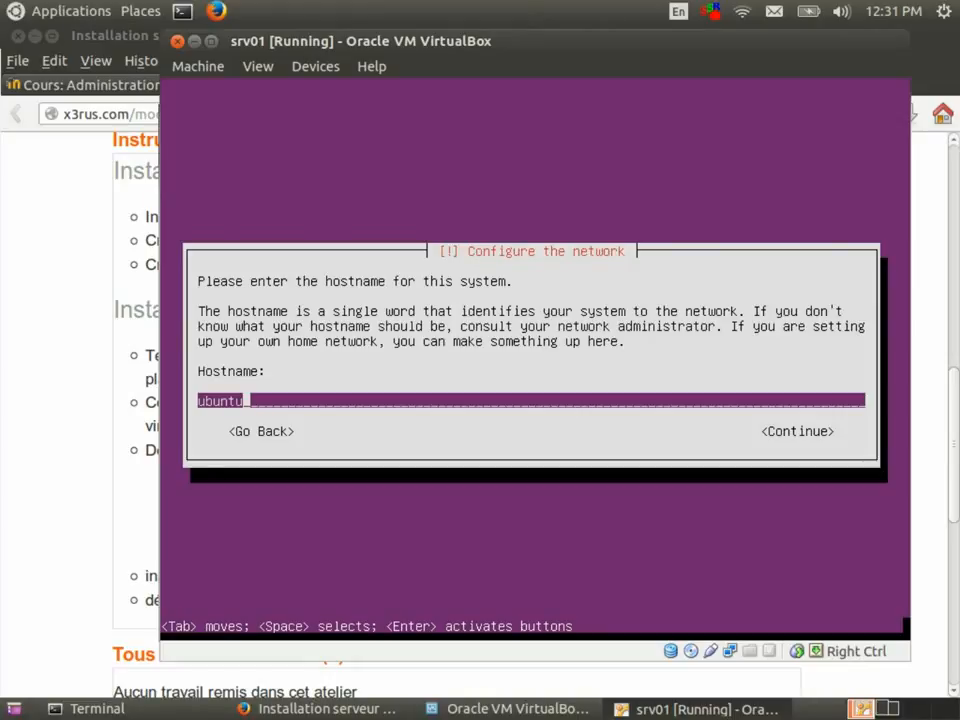
Replace the default hostname 'ubuntu' with srv01 and continue.
key(BackSpace)
key(BackSpace)
key(BackSpace)
key(BackSpace)
key(BackSpace)
key(BackSpace)
text(srv01)
key(Tab)
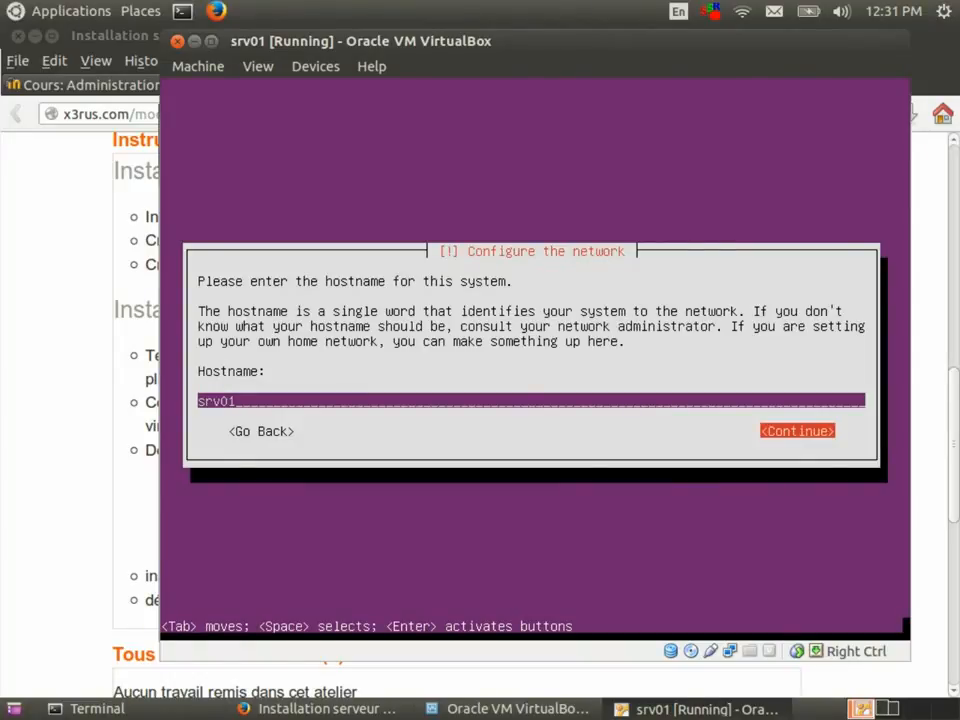
key(Return)
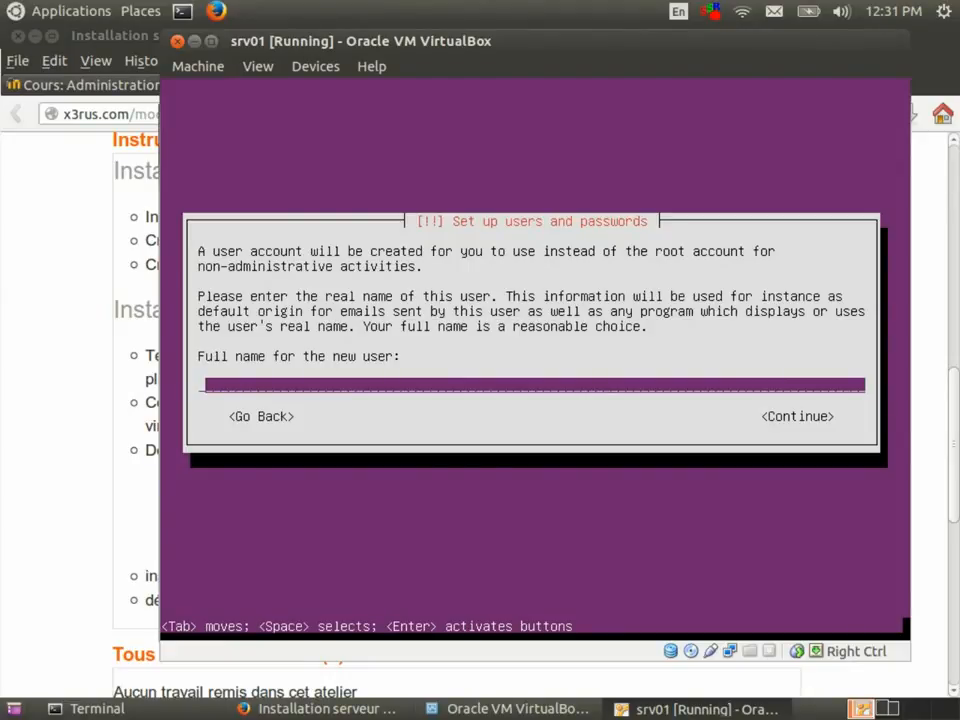
Enter admuser as the new user's full name and accept admuser as the username.
text(admuser)
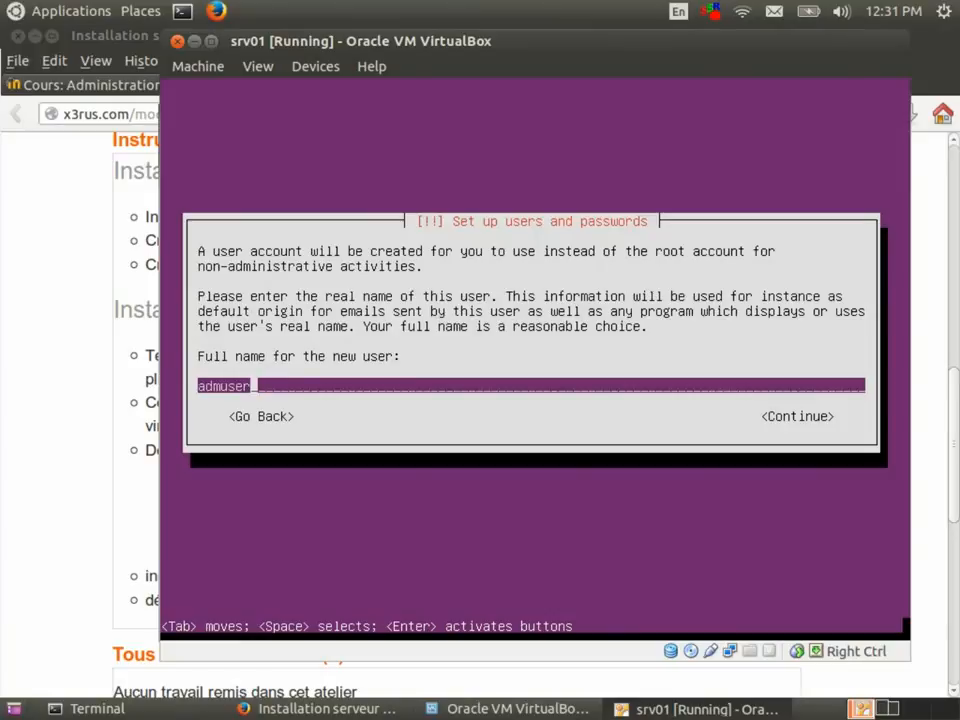
key(Tab)
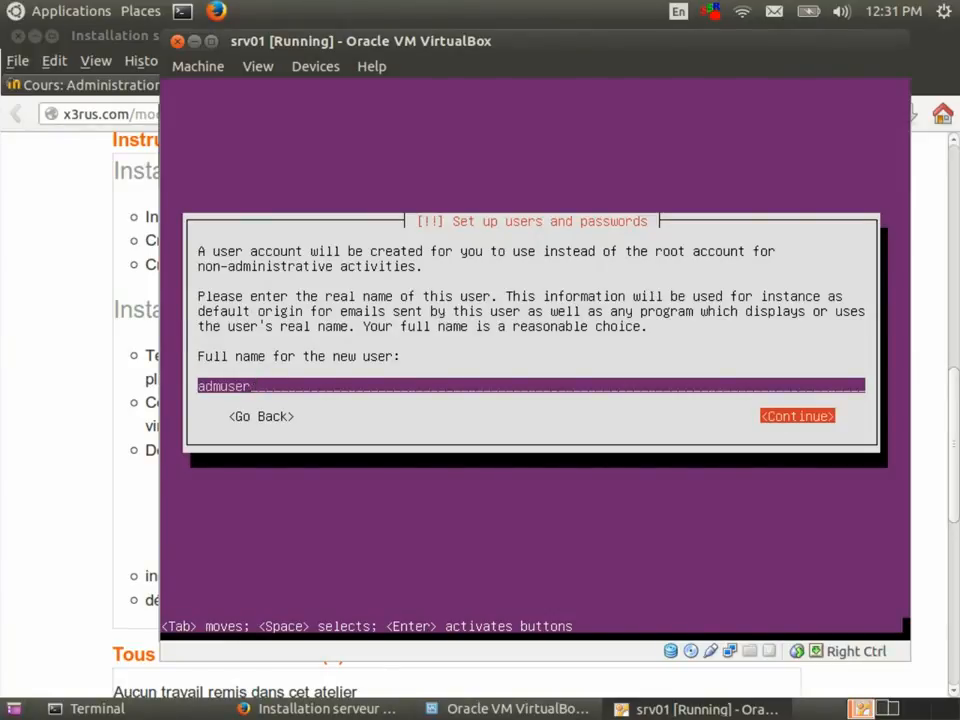
key(Return)
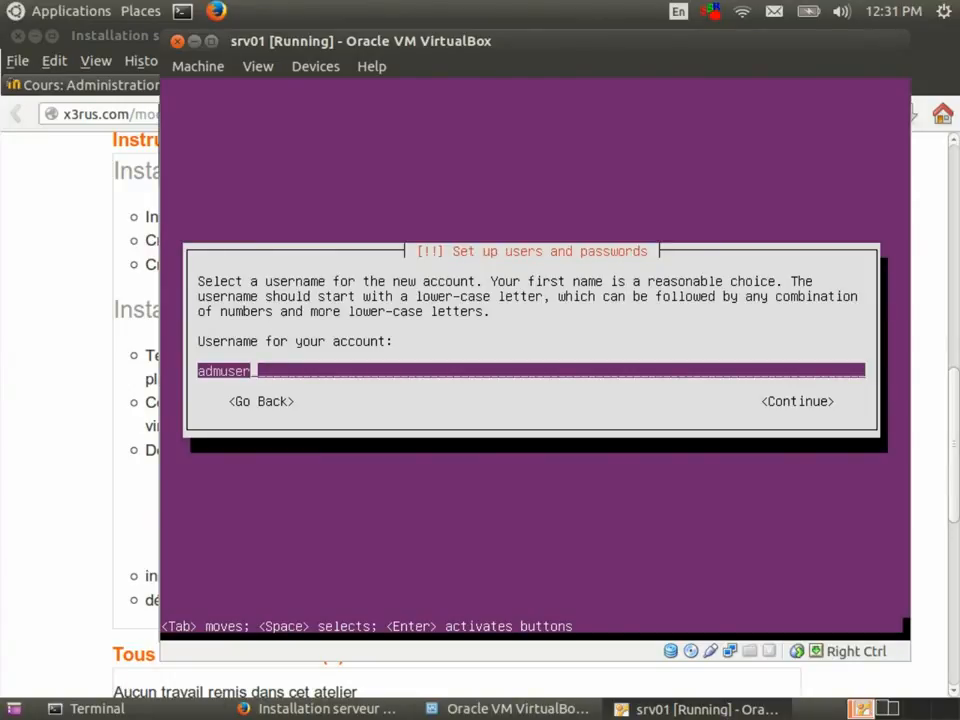
key(Tab)
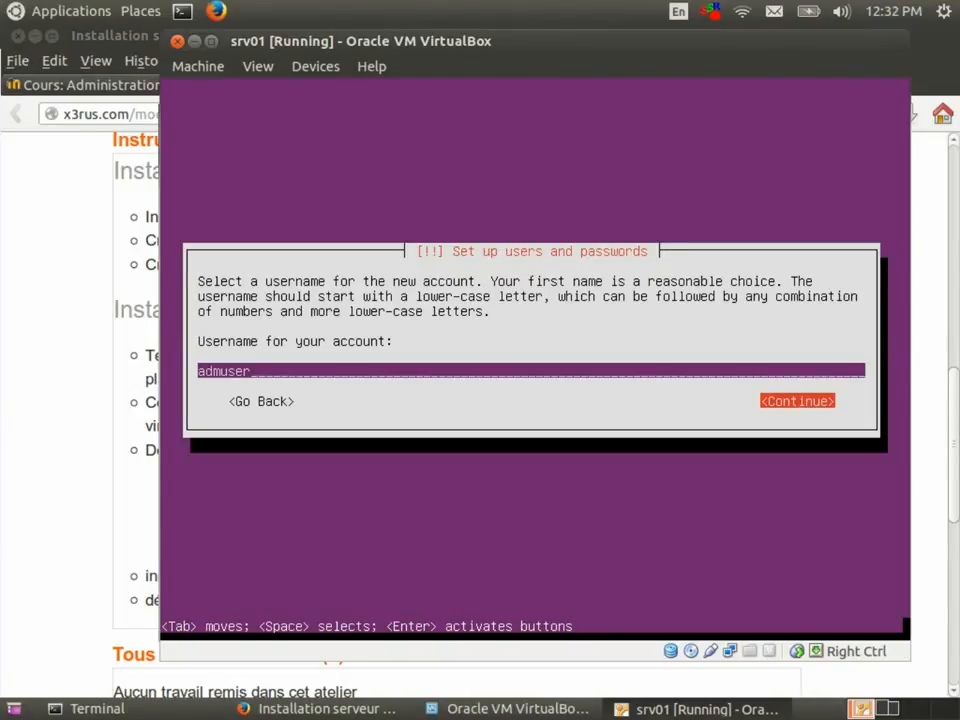
key(Return)
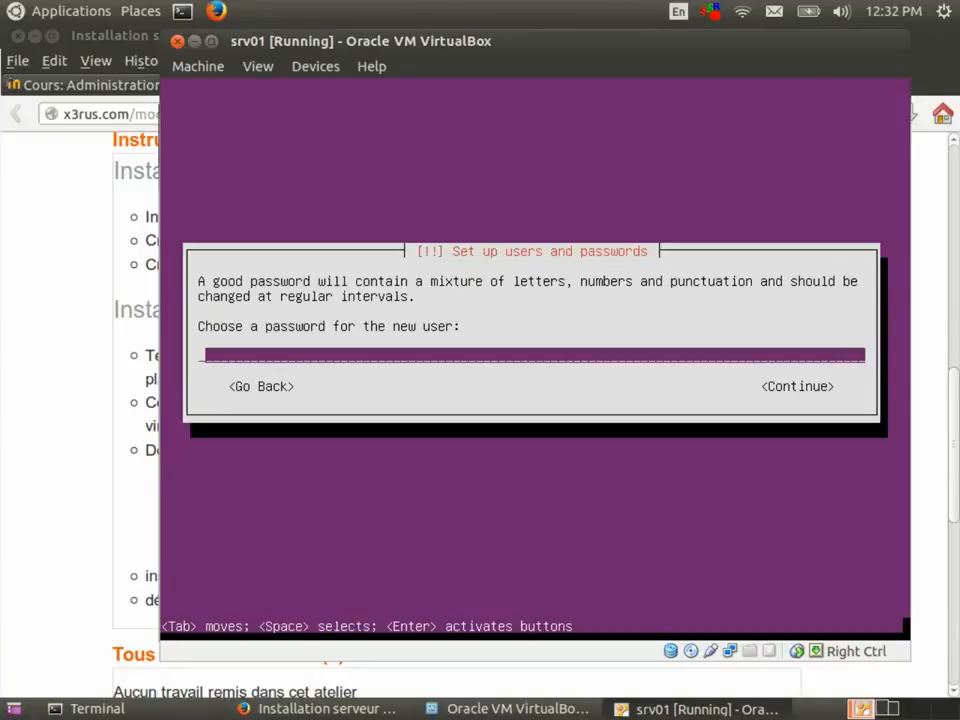
Enter and re-enter the user's password, then highlight Yes to allow the weak password.
text(*******)
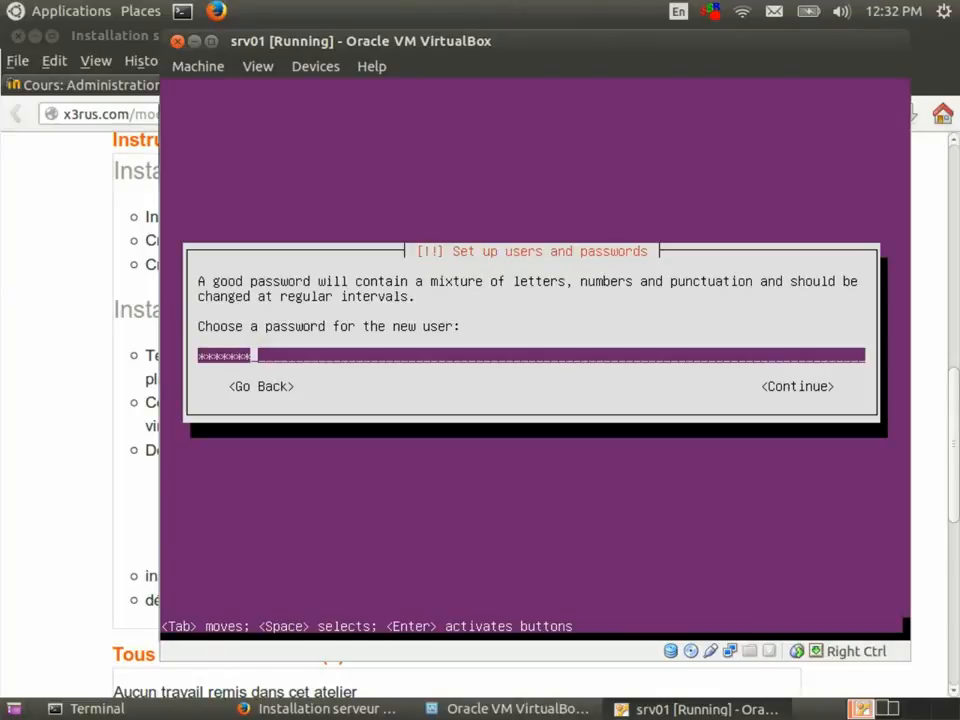
key(Return)
text(*******)
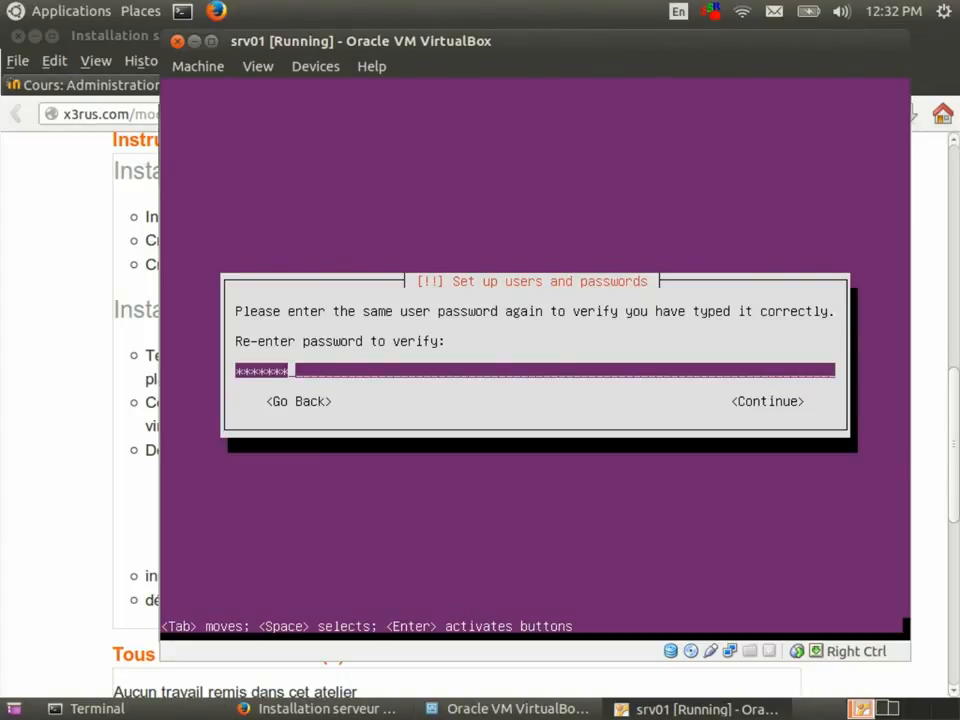
key(Return)
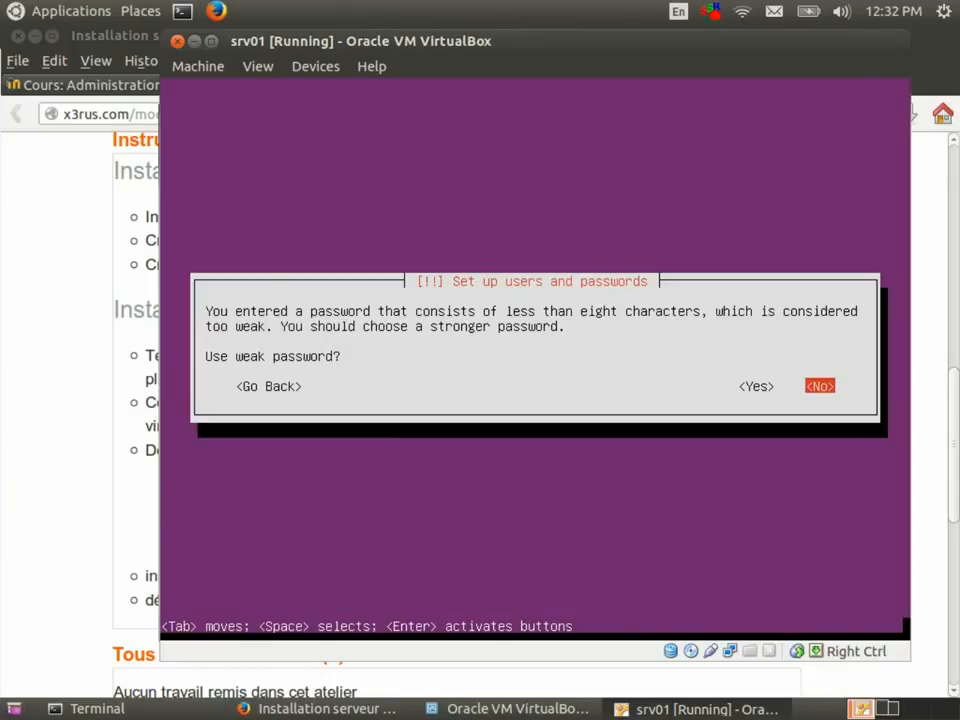
key(Left)
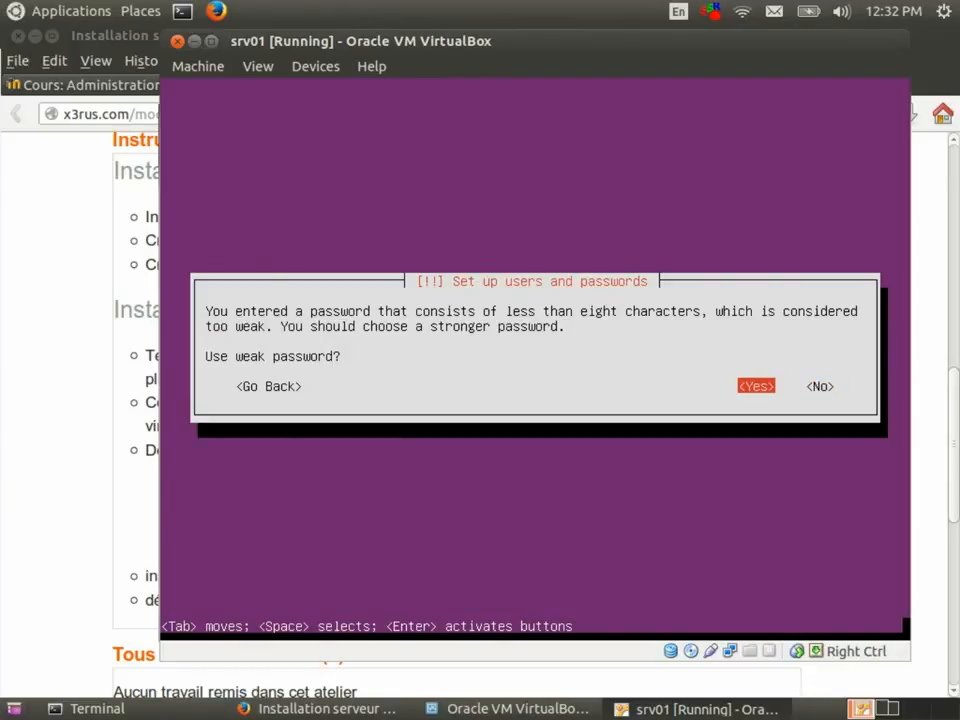
Accept the weak password and decline encrypting the home directory.
key(Return)
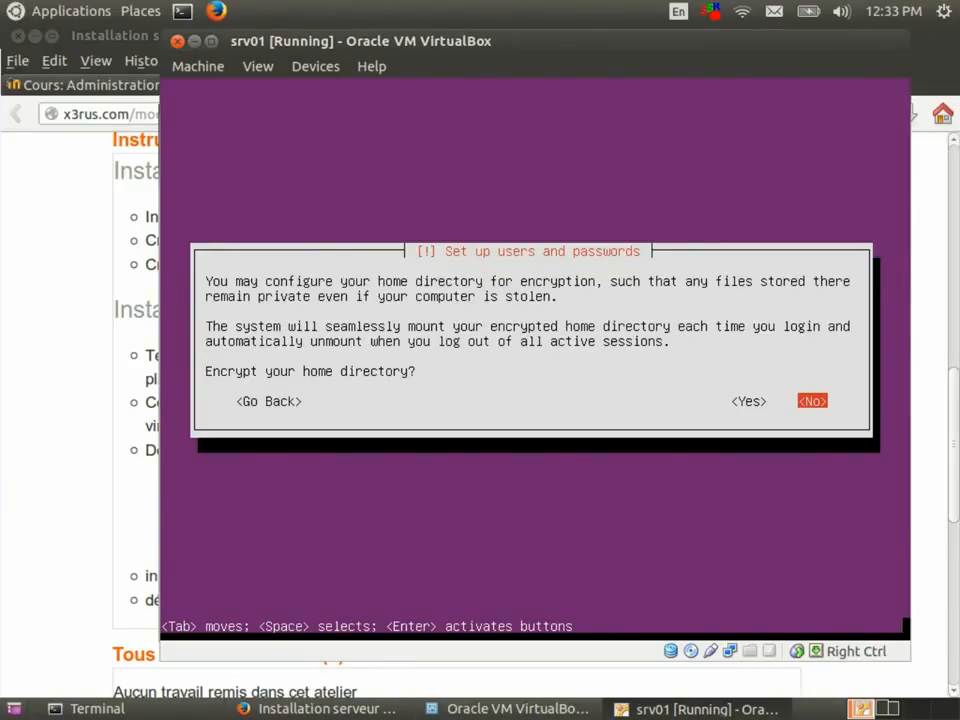
key(Return)
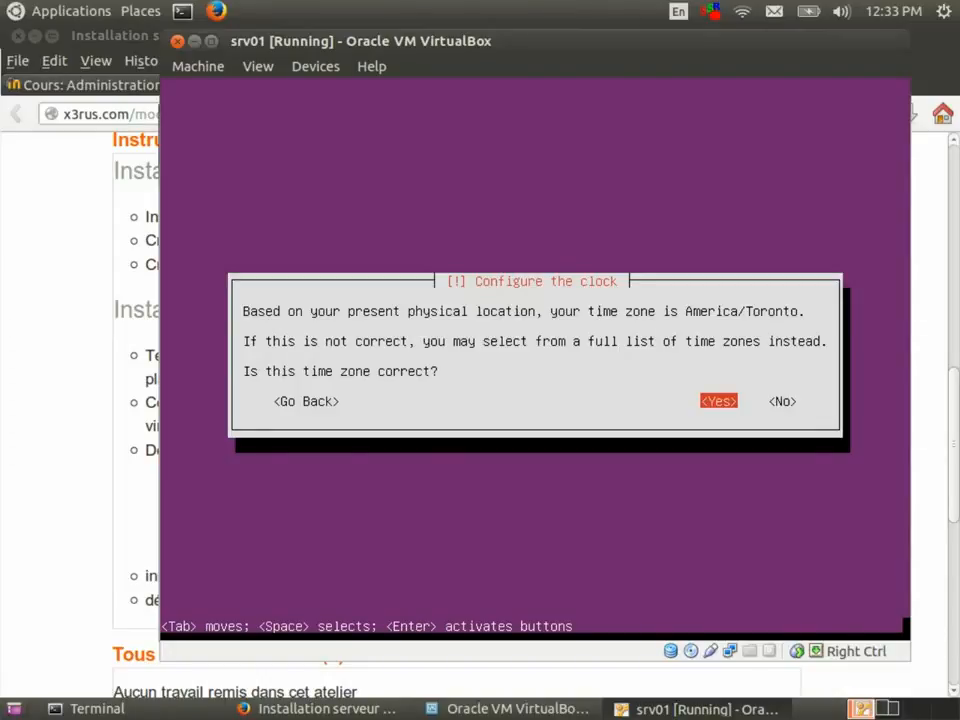
Confirm America/Toronto as the time zone.
key(Tab)
key(shift+Tab)
key(Return)
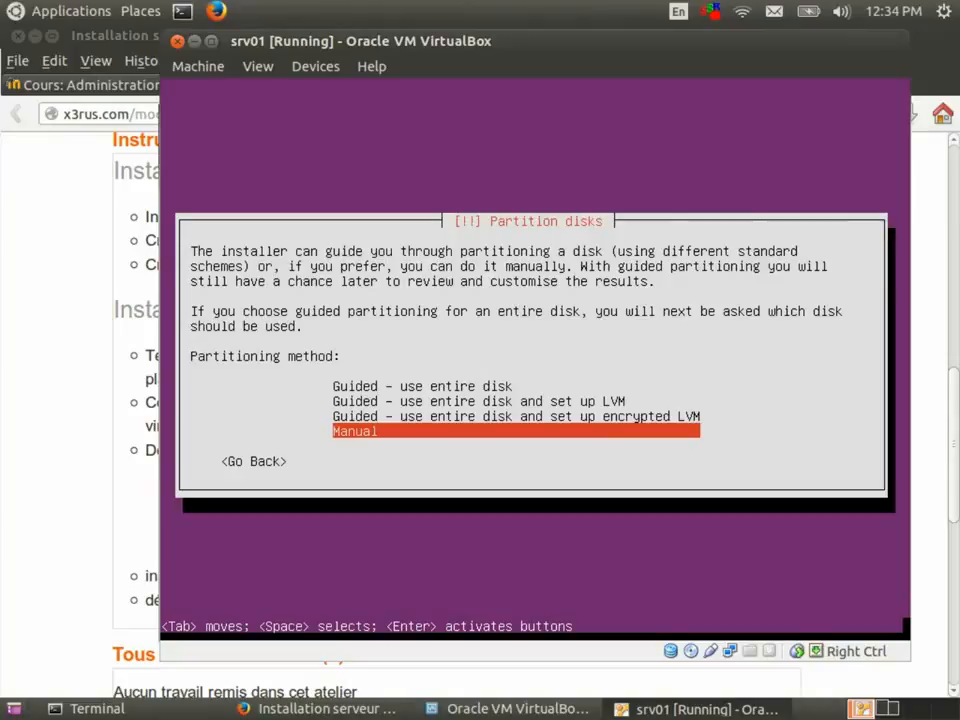
Select Manual partitioning and create an empty partition table on the 16.1 GB SCSI3 disk.
key(Return)
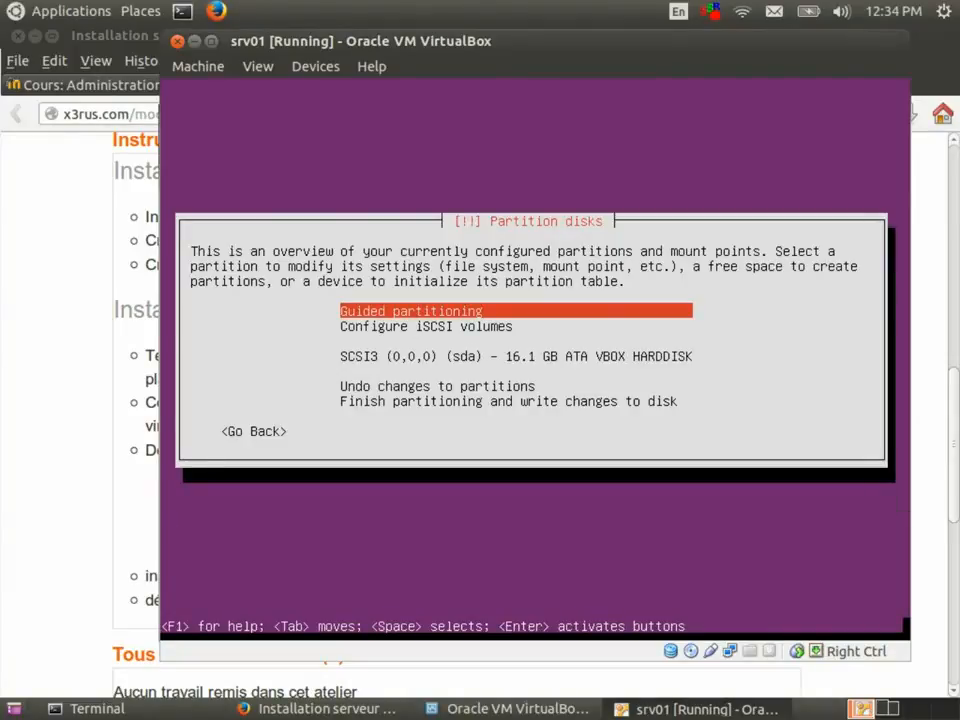
key(Down)
key(Down)
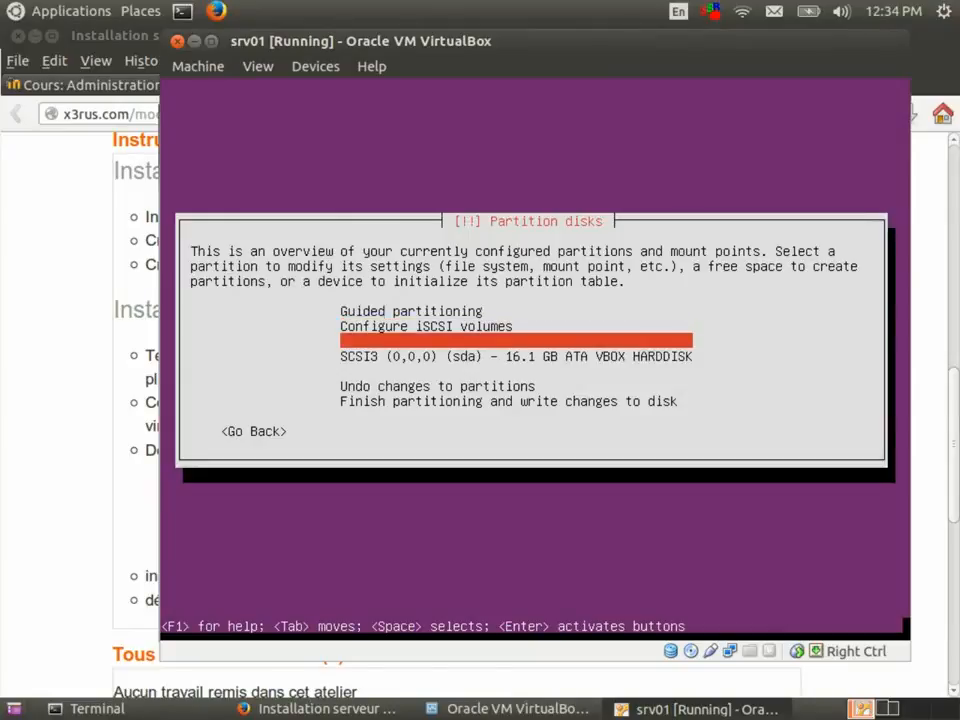
key(Down)
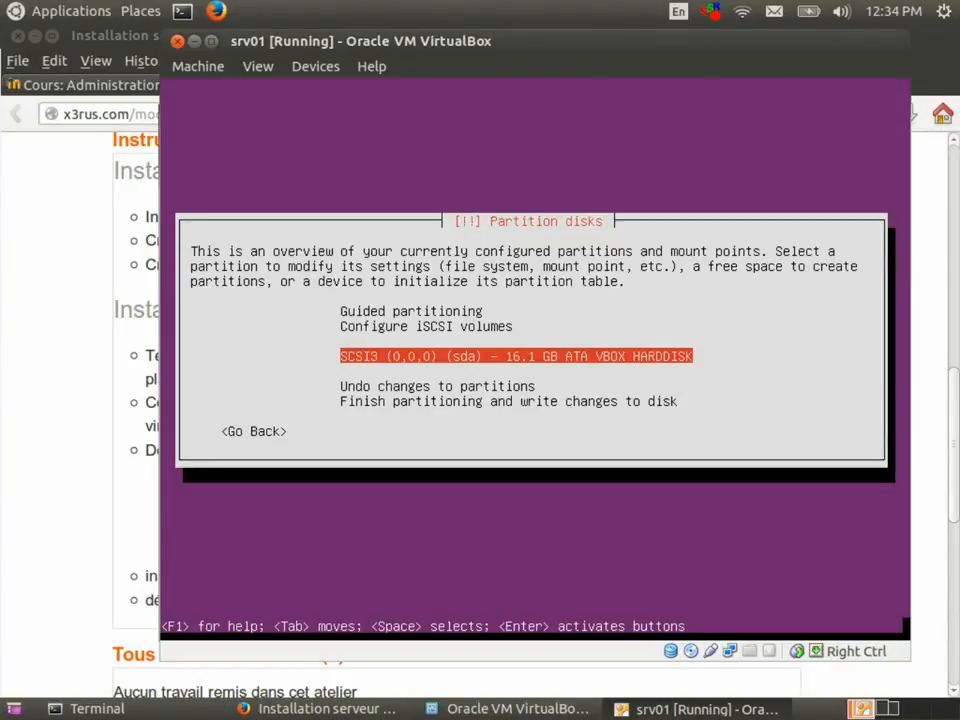
key(Return)
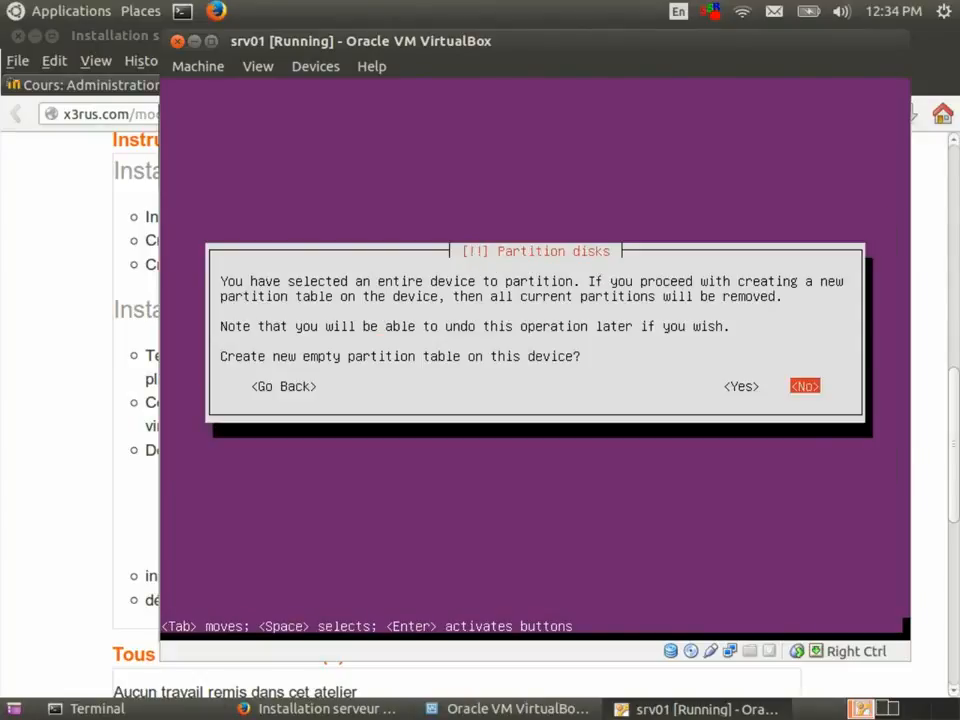
key(Left)
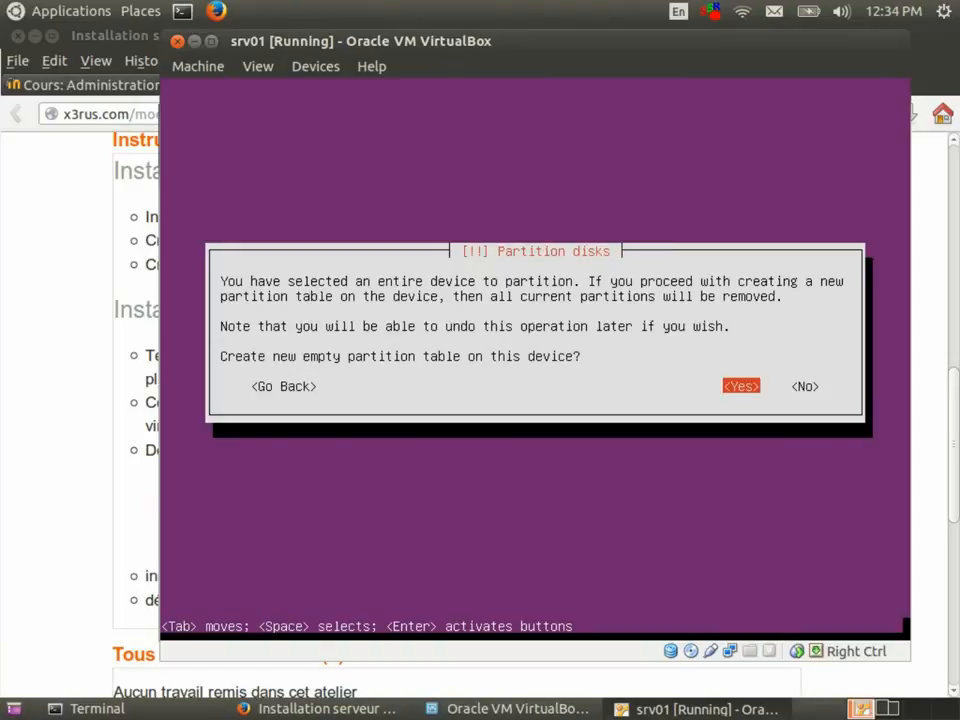
key(Return)
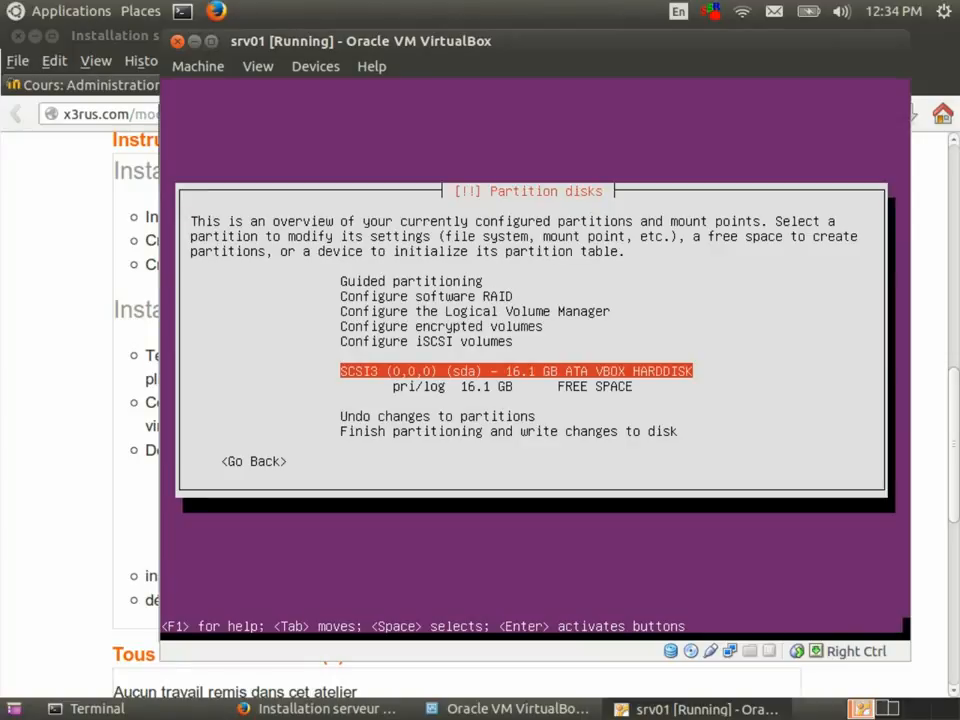
Select the 16.1 GB free space, check the course instructions, and open its options.
key(Down)
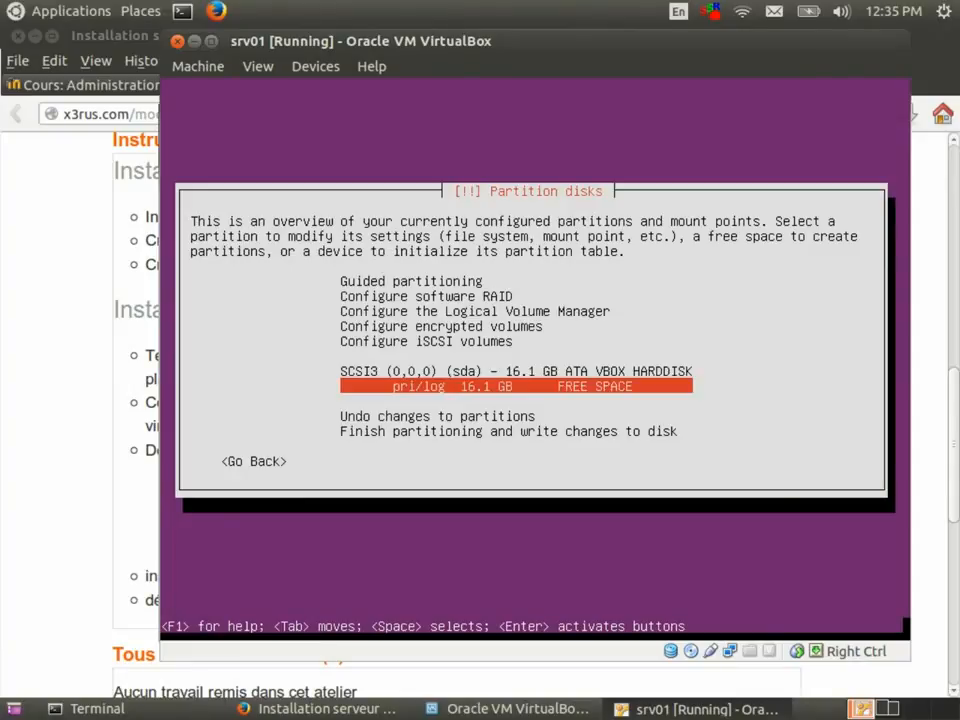
click(40, 518)
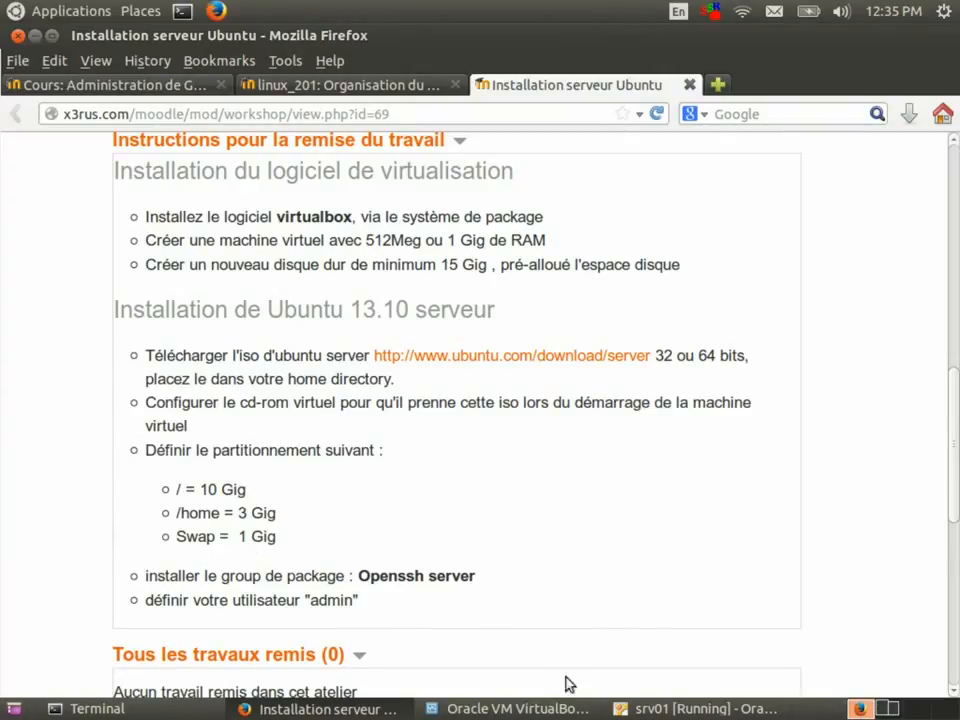
click(695, 708)
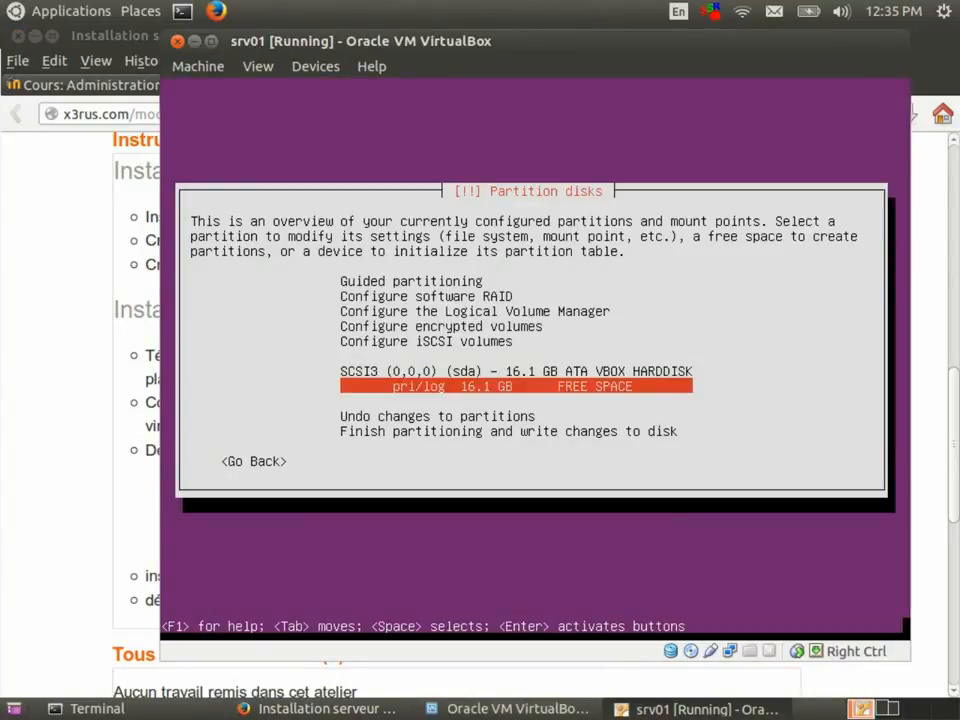
key(Return)
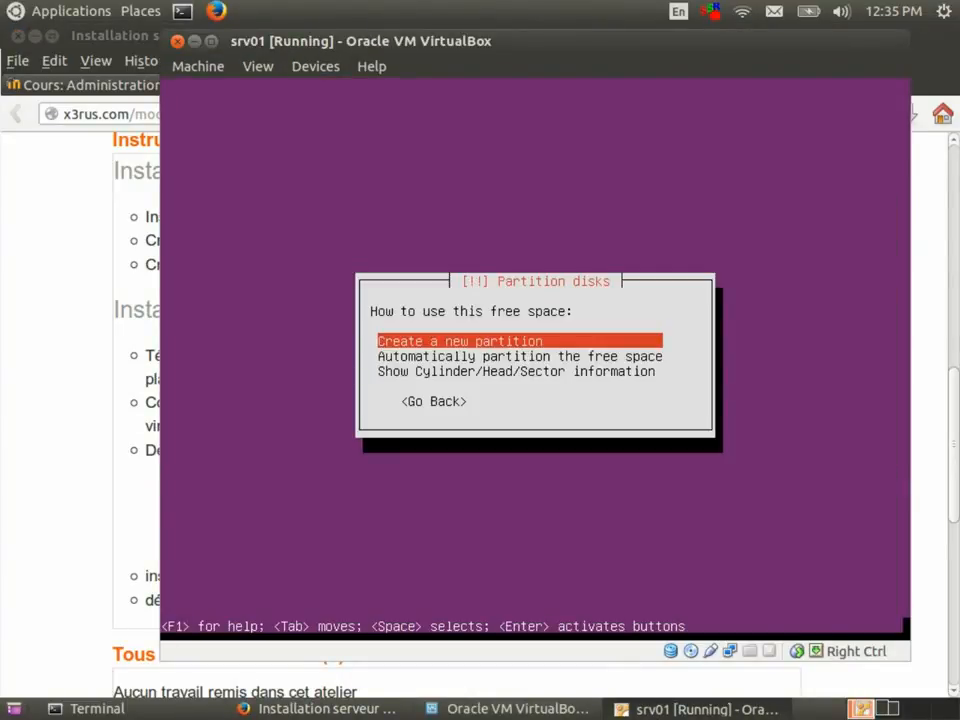
Create a 10 GB primary partition at the beginning of sda, ext4 mounted at /.
key(Return)
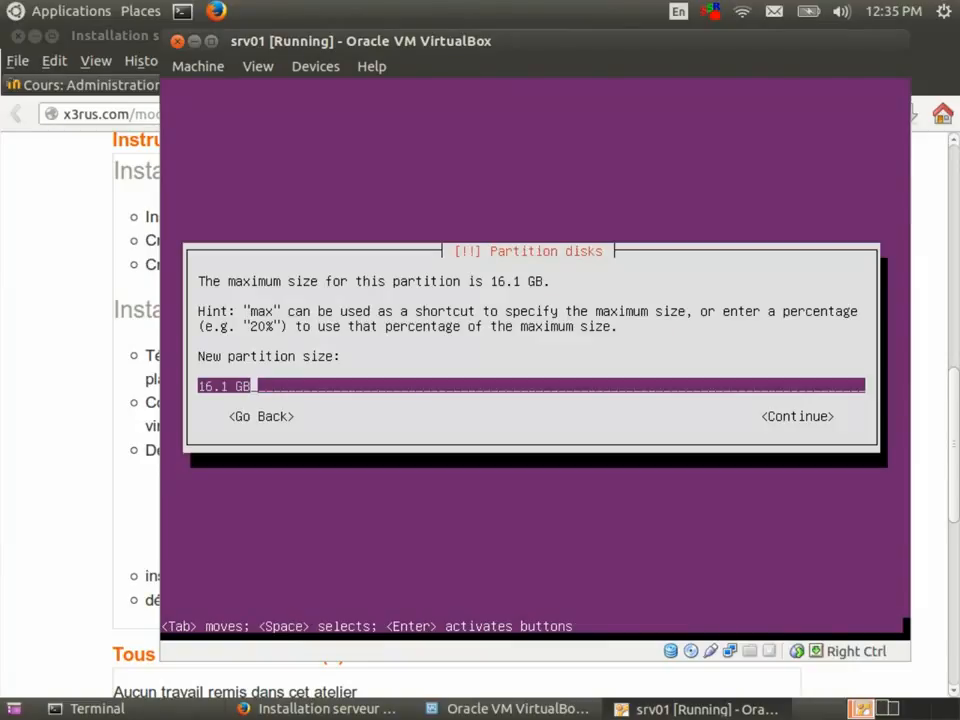
key(Left)
key(Left)
key(Left)
key(BackSpace)
key(BackSpace)
key(BackSpace)
text(0)
key(Tab)
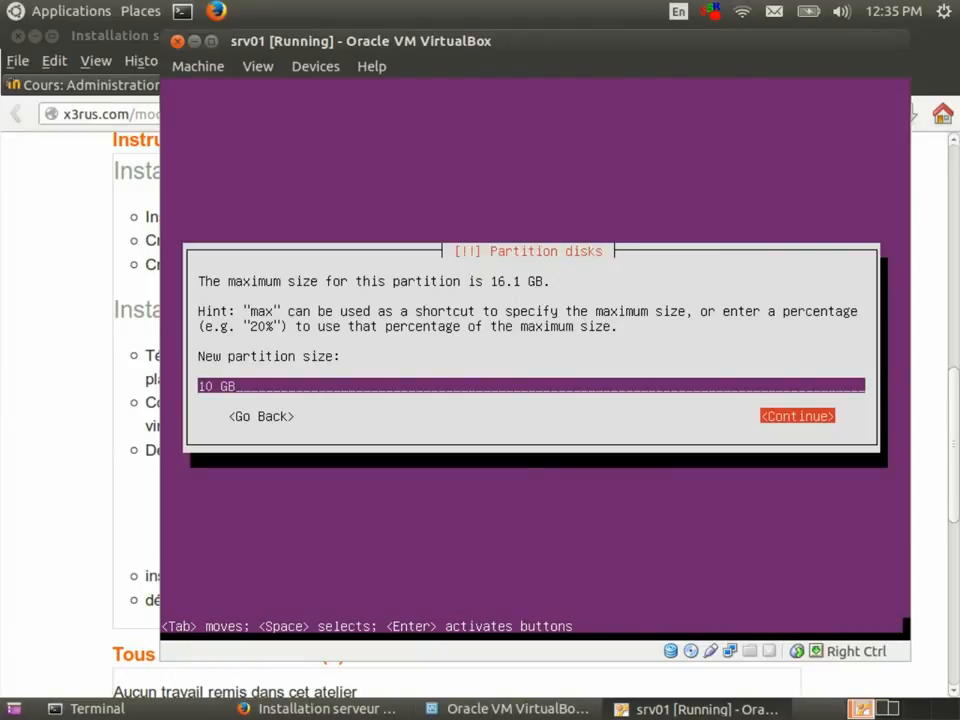
key(Return)
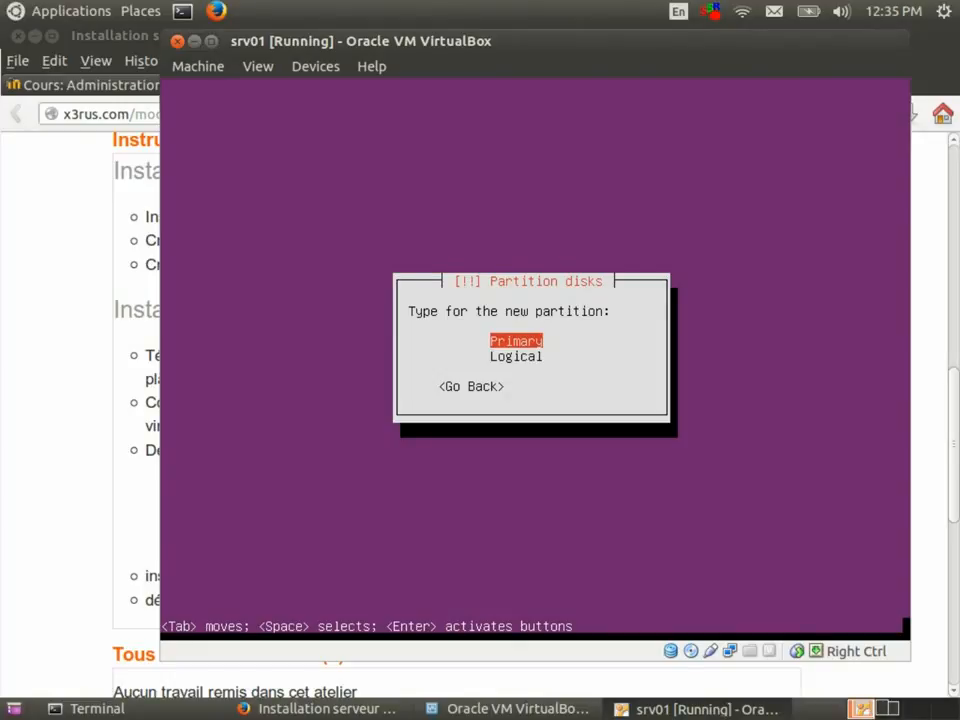
key(Return)
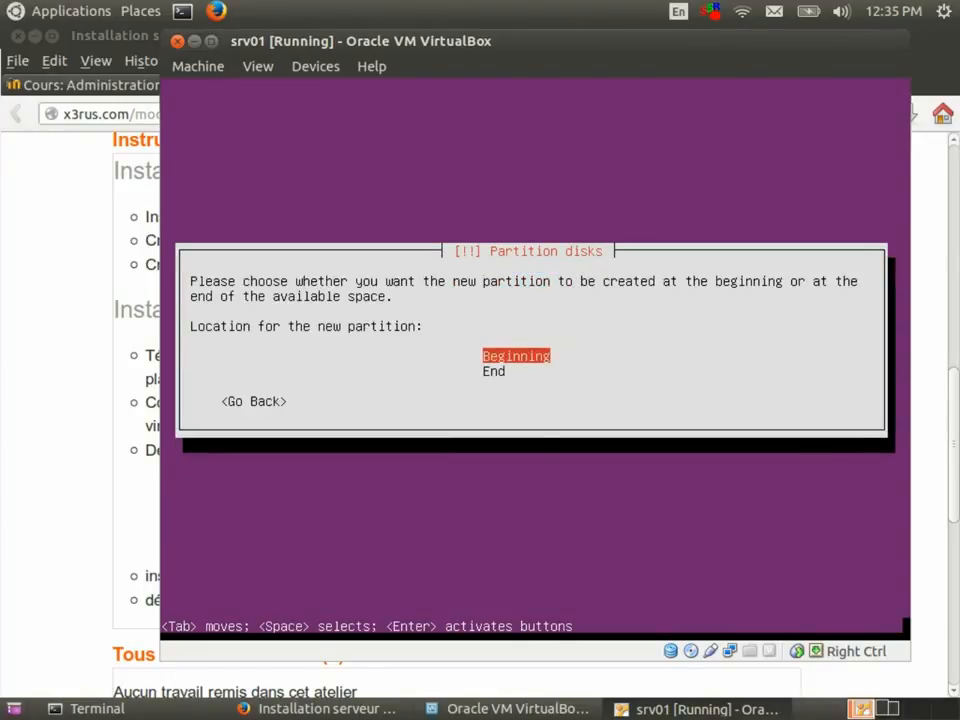
key(Return)
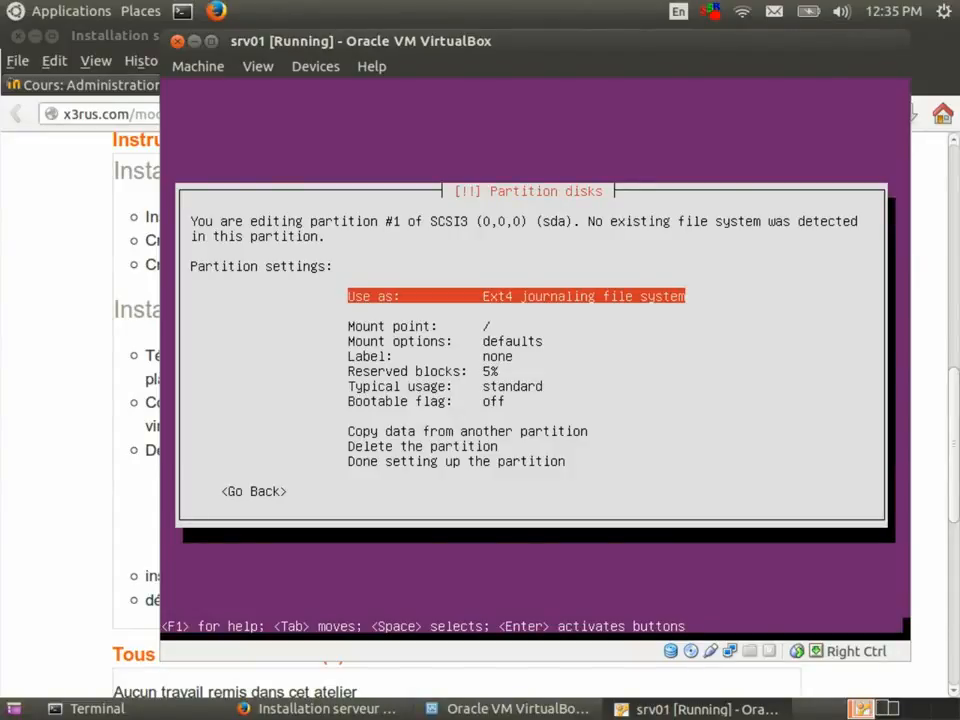
Turn on the bootable flag for the 10 GB ext4 / partition and finish its setup.
key(Down)
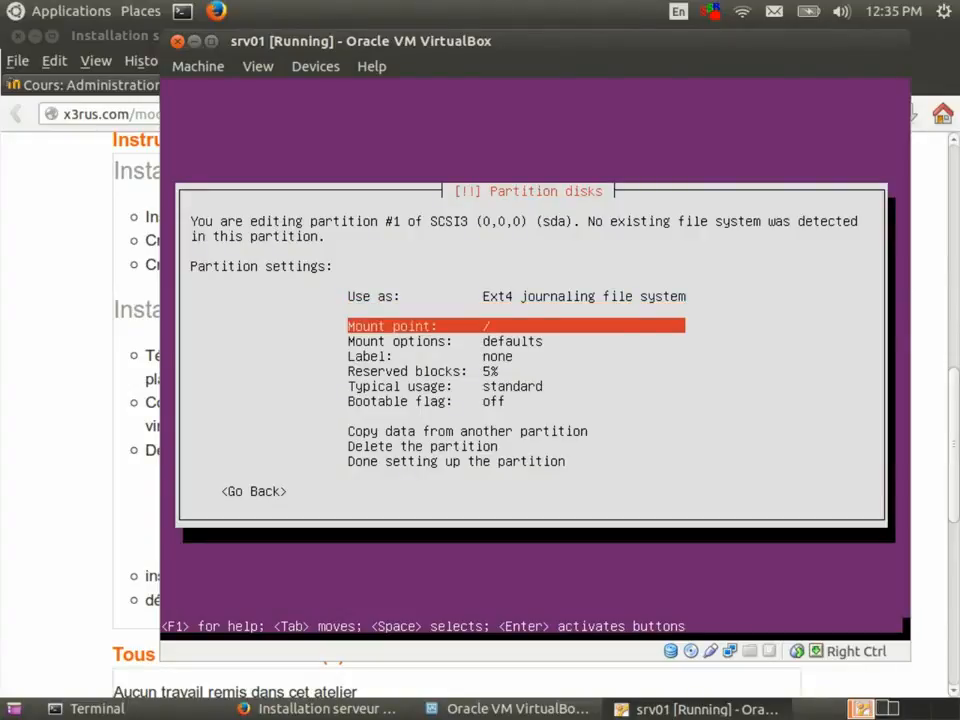
key(Down)
key(Down)
key(Down)
key(Down)
key(Down)
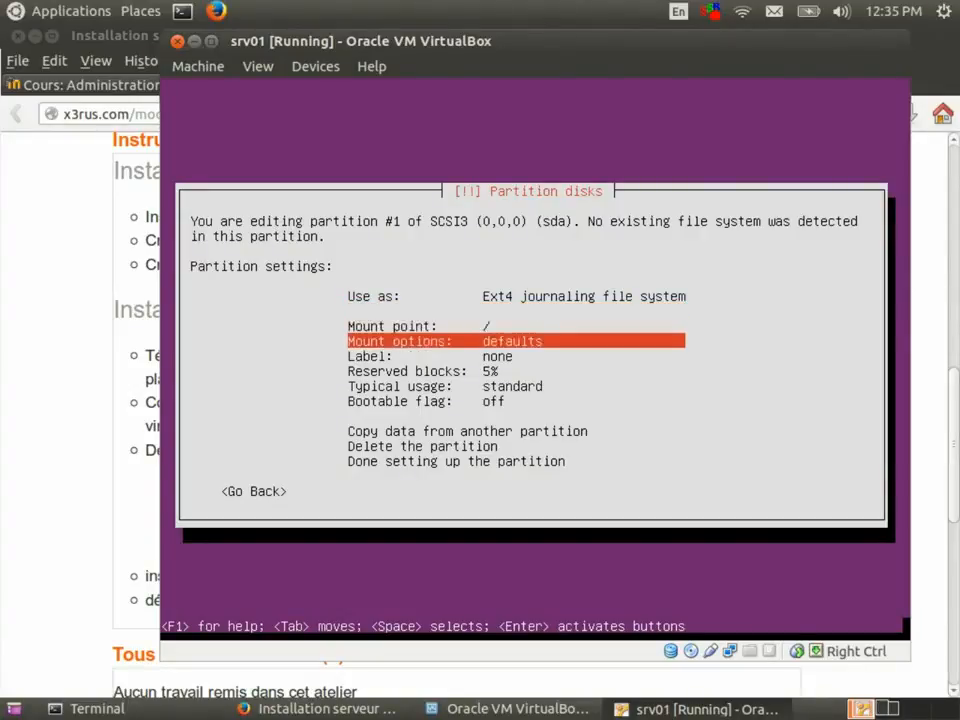
key(Return)
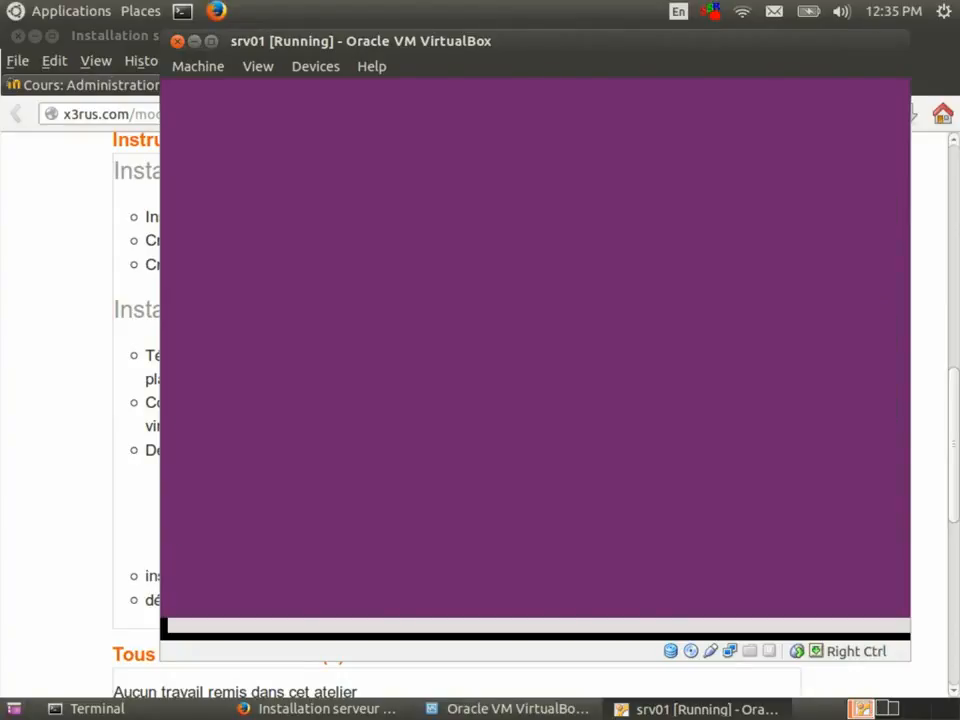
key(Down)
key(Down)
key(Down)
key(Down)
key(Down)
key(Down)
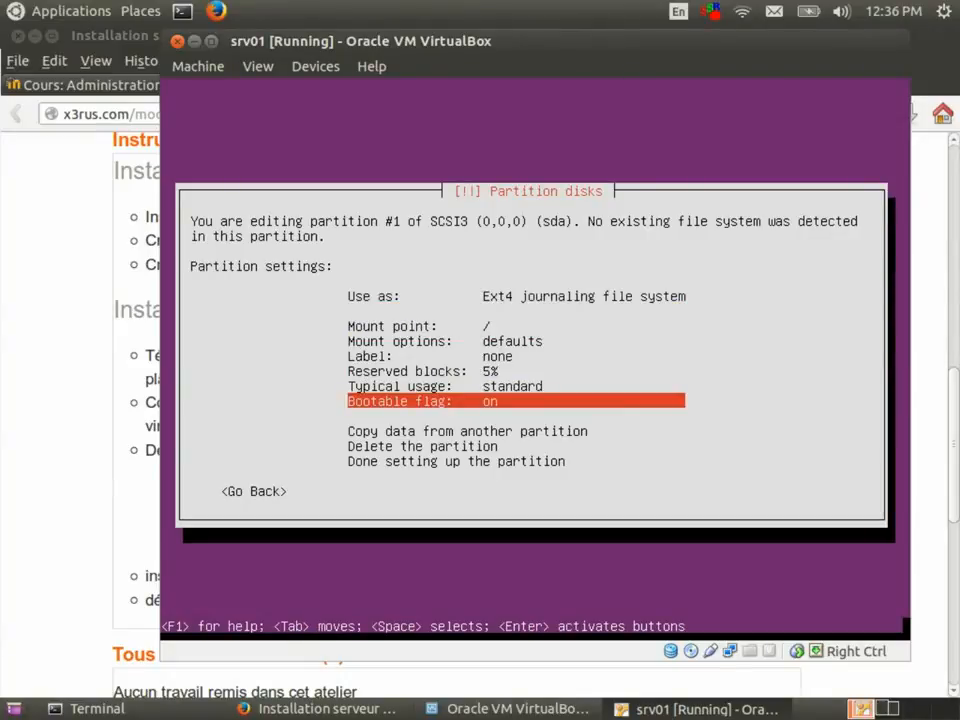
key(Down)
key(Down)
key(Down)
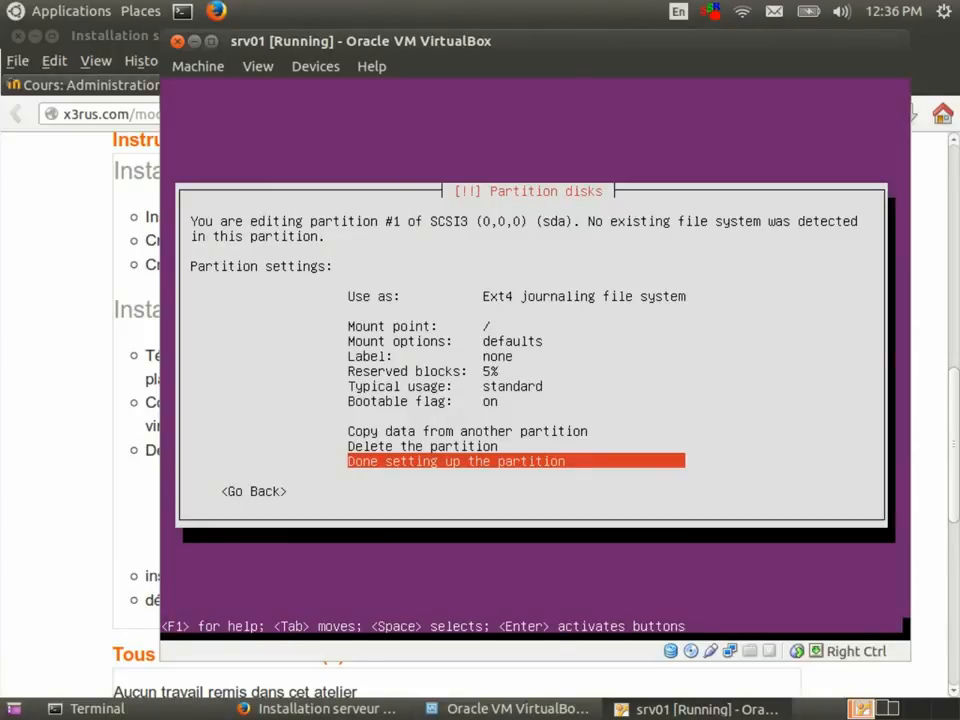
key(Return)
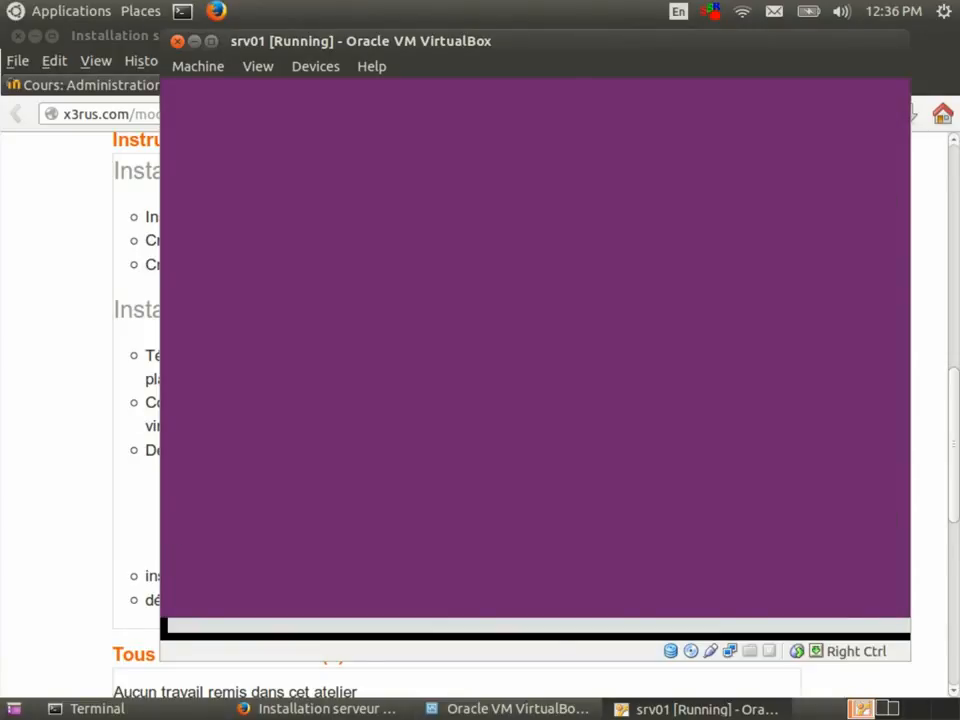
key(Down)
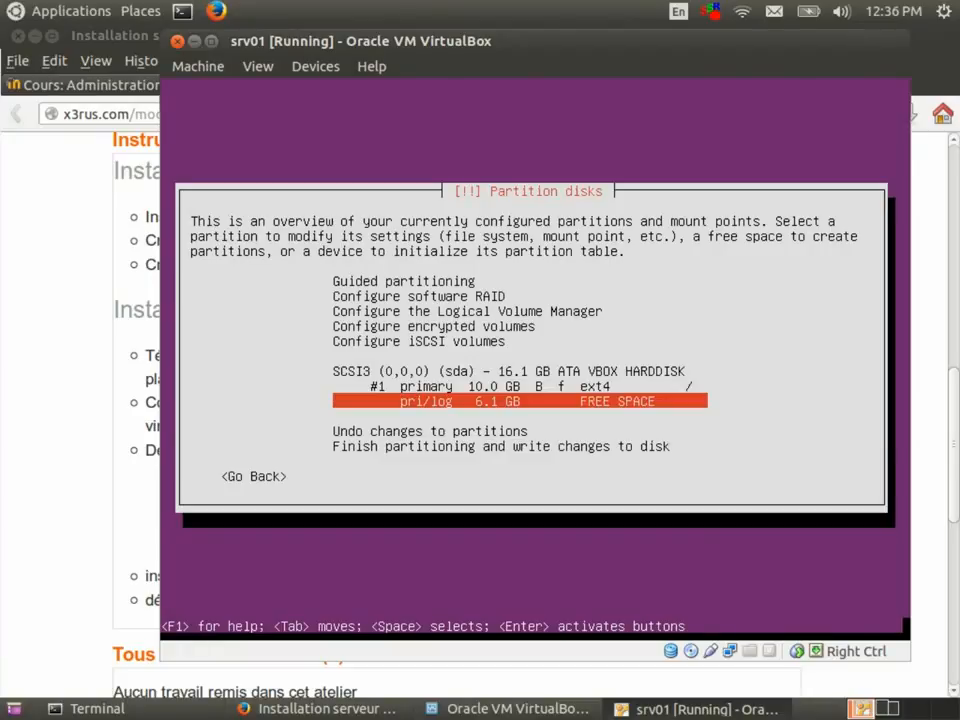
Create a 3 GB primary partition at the beginning of the 6.1 GB free space.
key(Return)
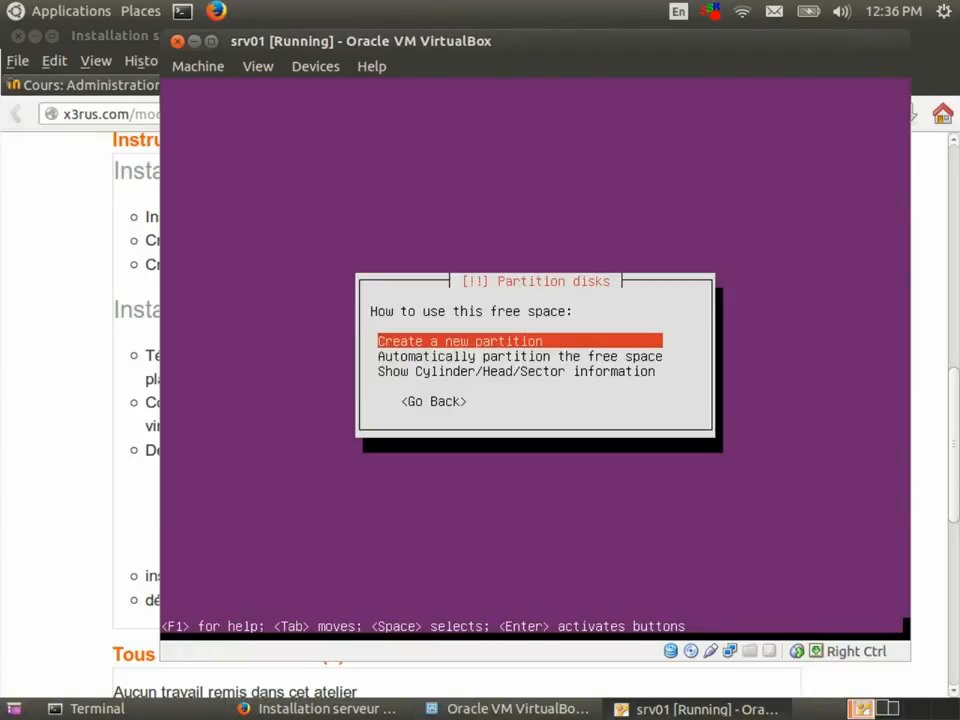
key(Return)
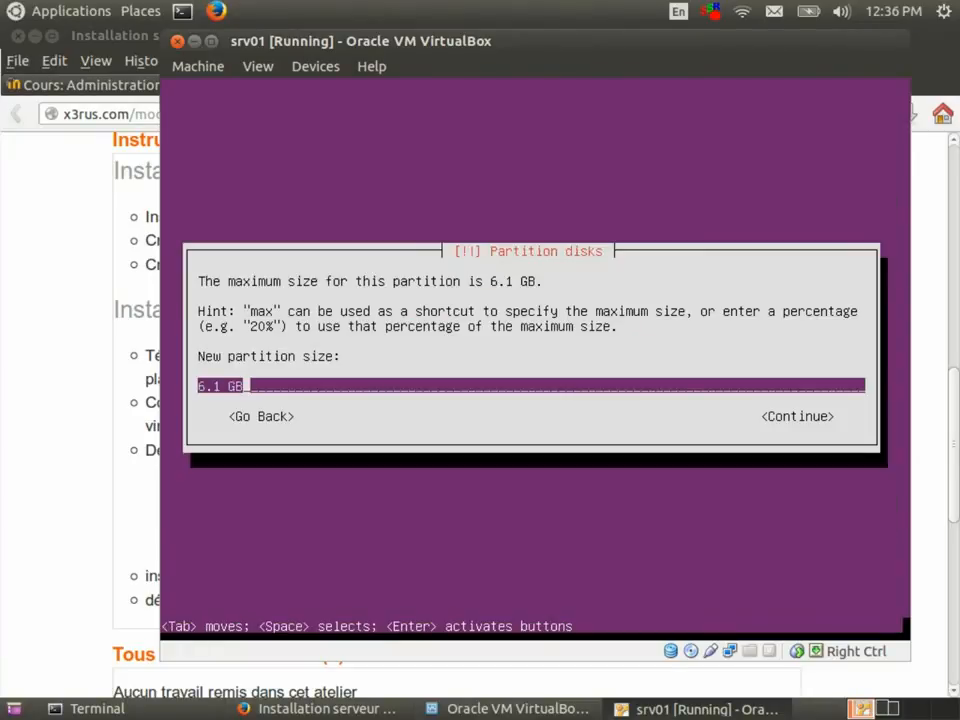
key(Home)
key(Delete)
key(Delete)
key(Delete)
text(3)
key(Tab)
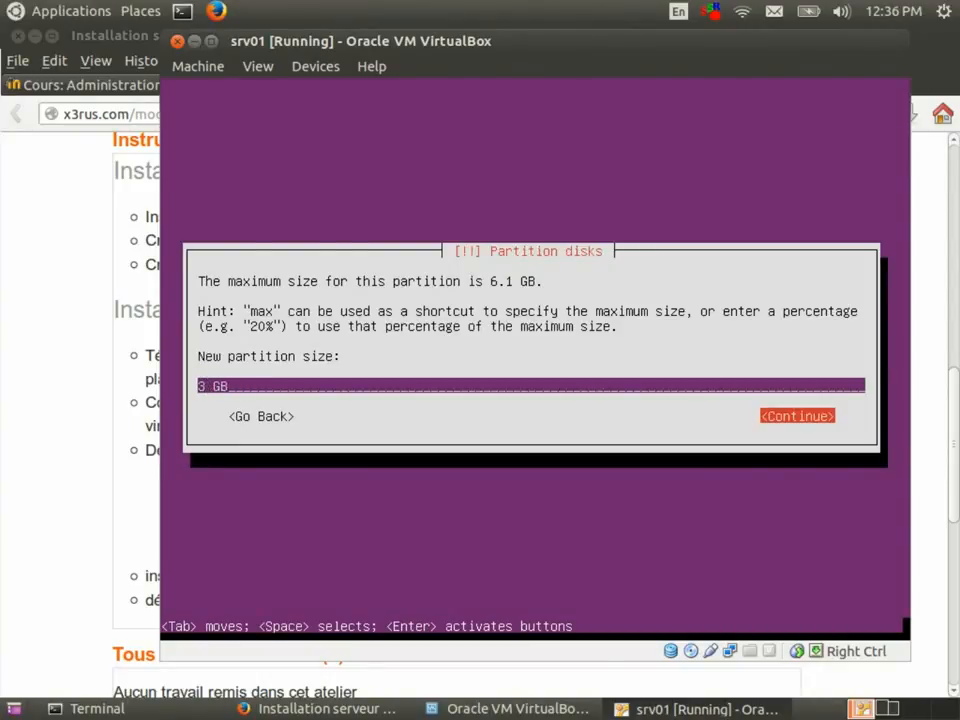
key(Return)
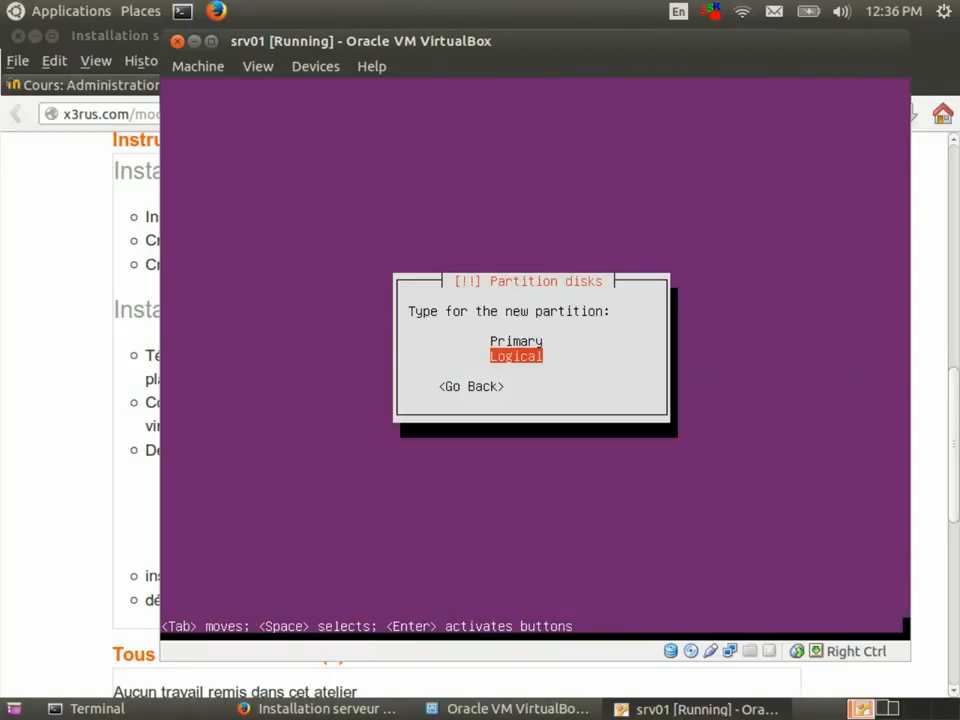
key(Up)
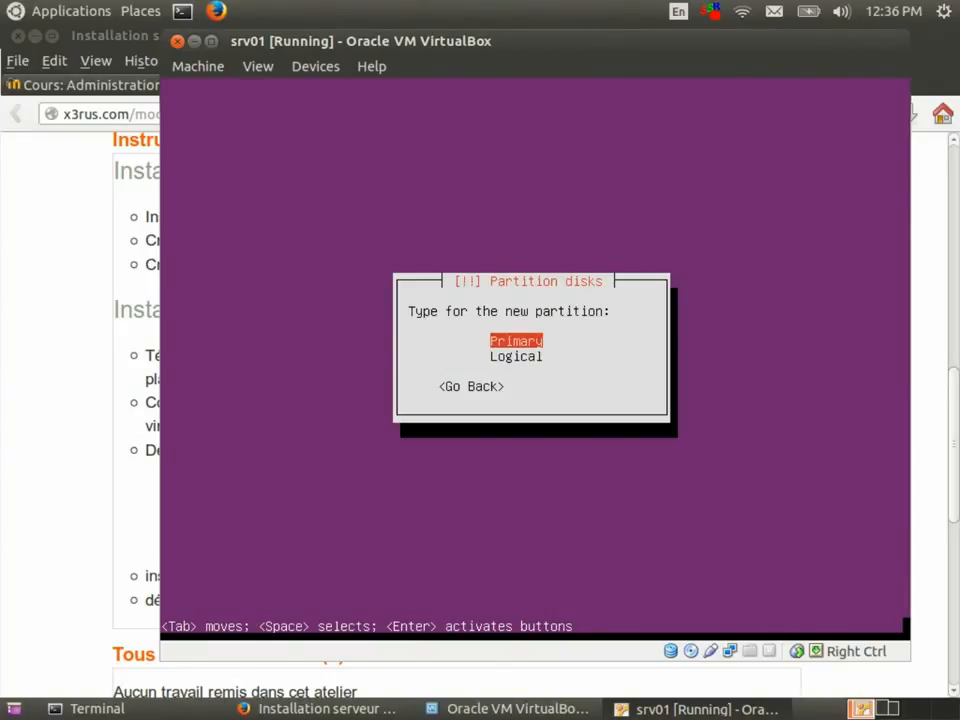
key(Return)
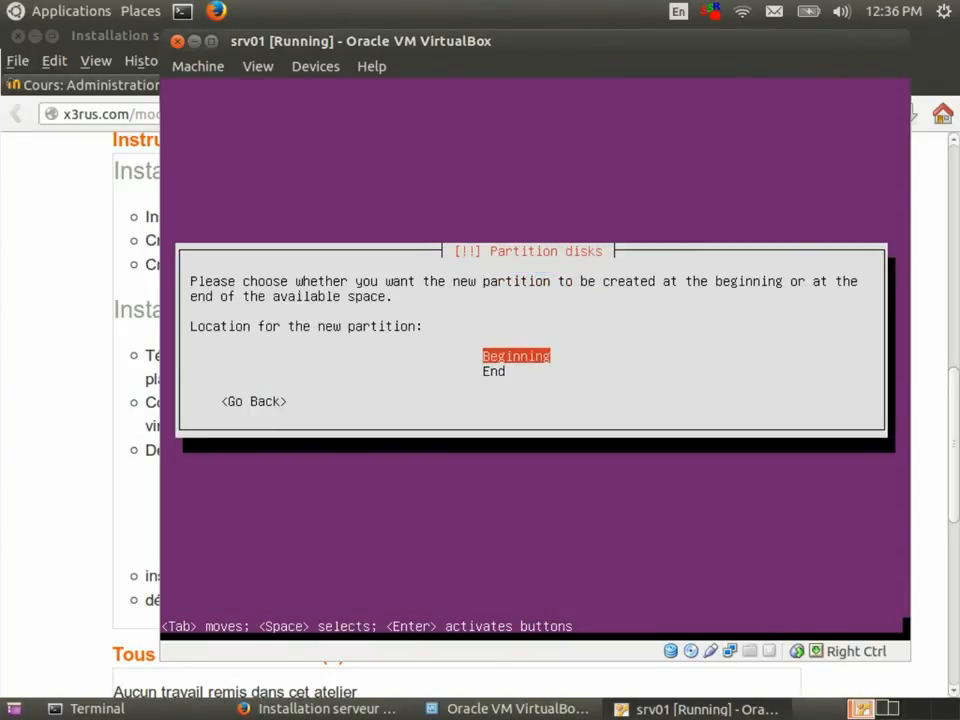
key(Return)
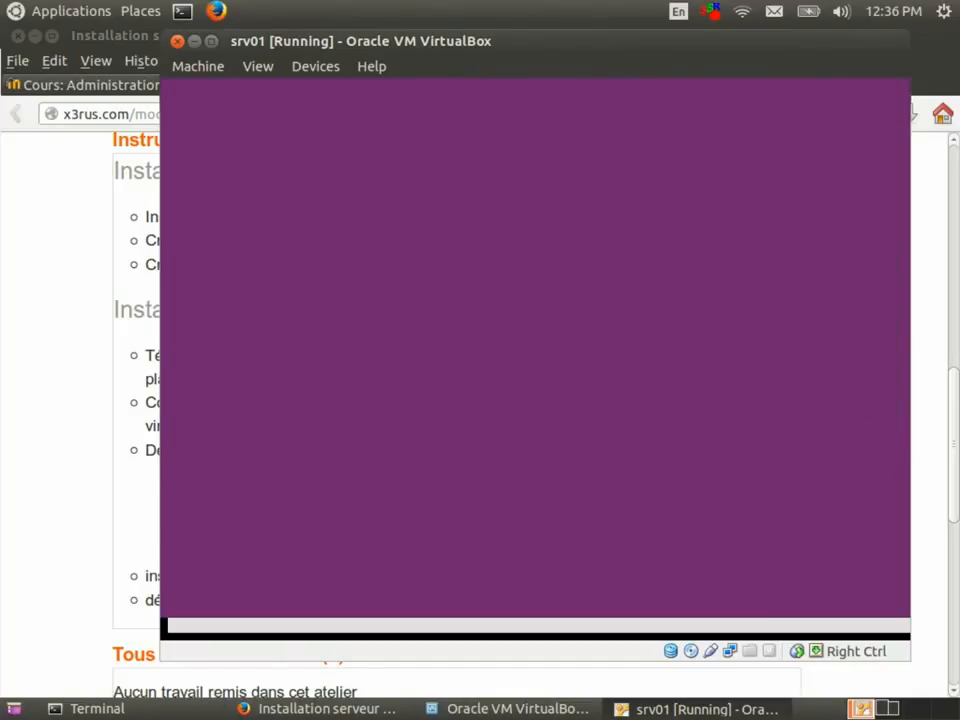
Keep /home as its mount point and finish setting up the partition.
key(Down)
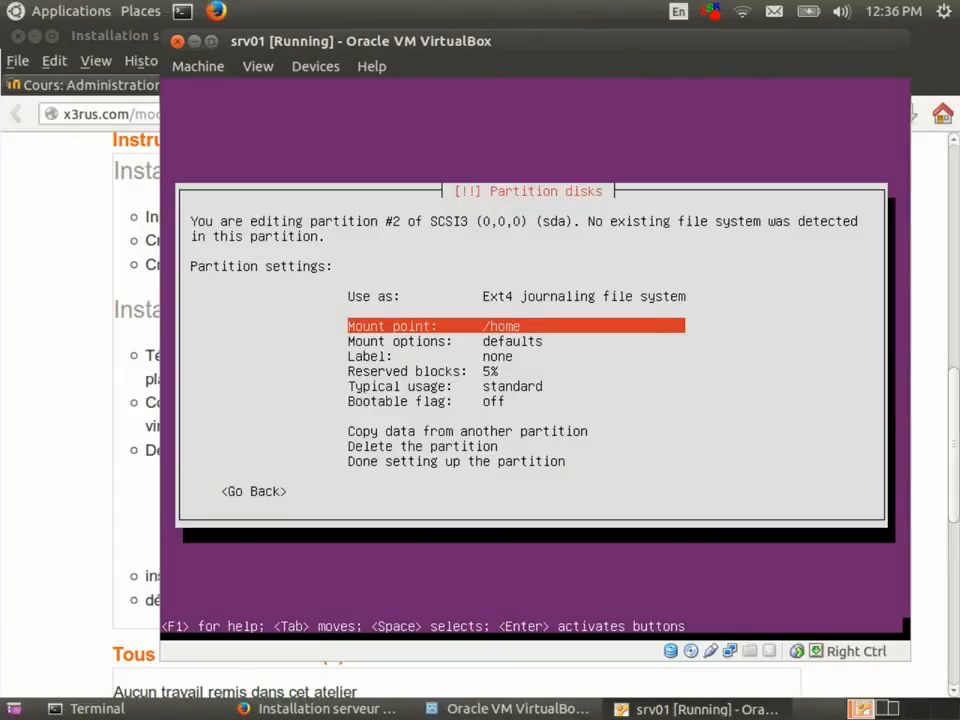
key(Down)
key(Down)
key(Down)
key(Down)
key(Down)
key(Down)
key(Down)
key(Down)
key(Down)
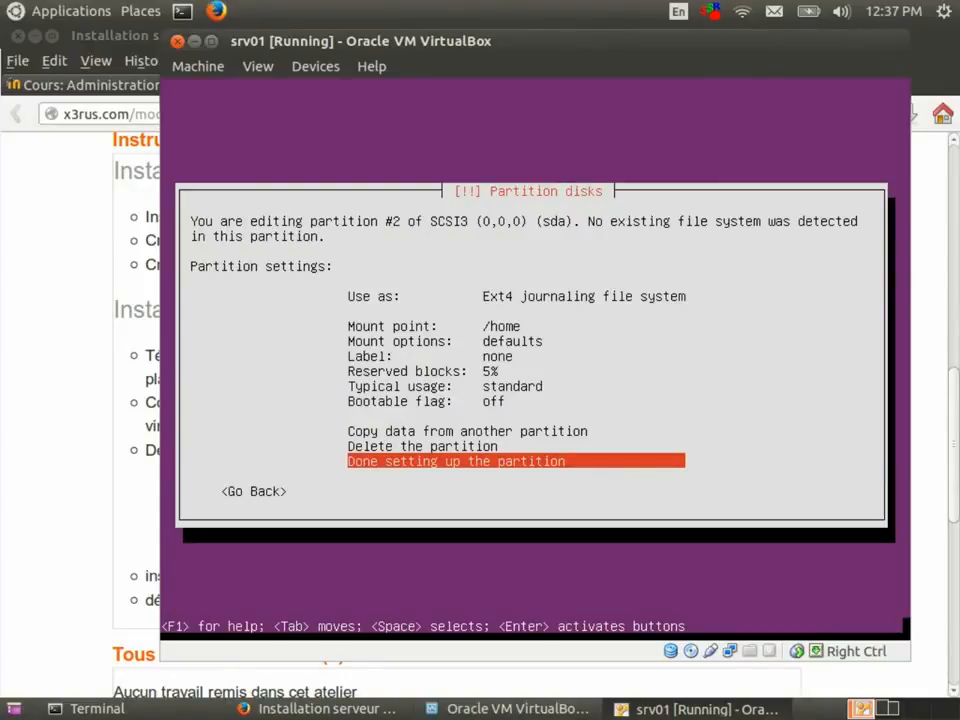
key(Return)
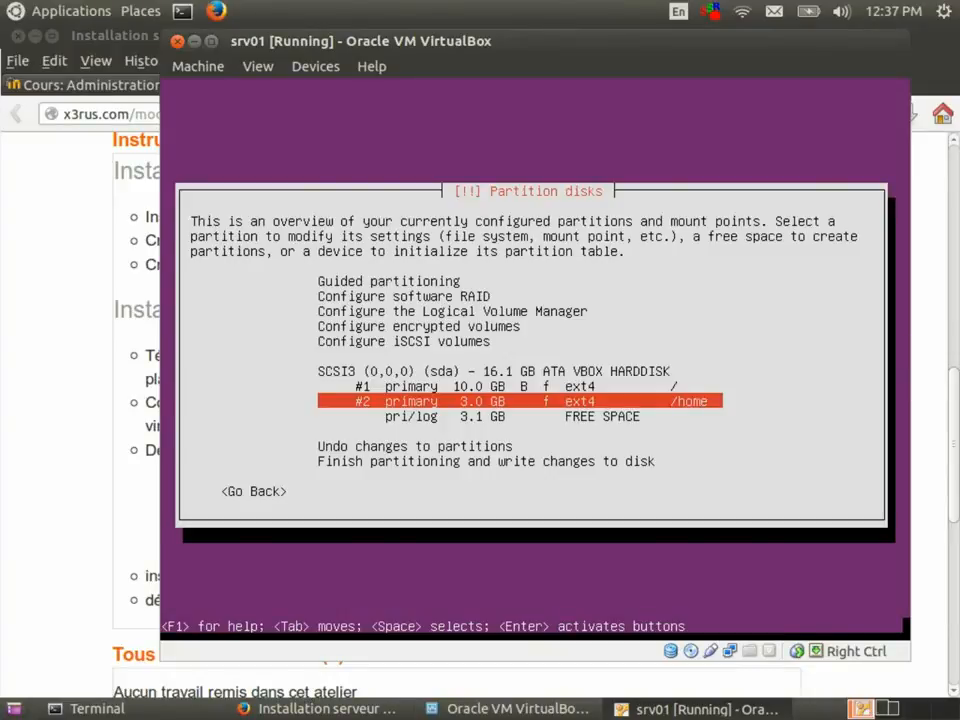
key(Down)
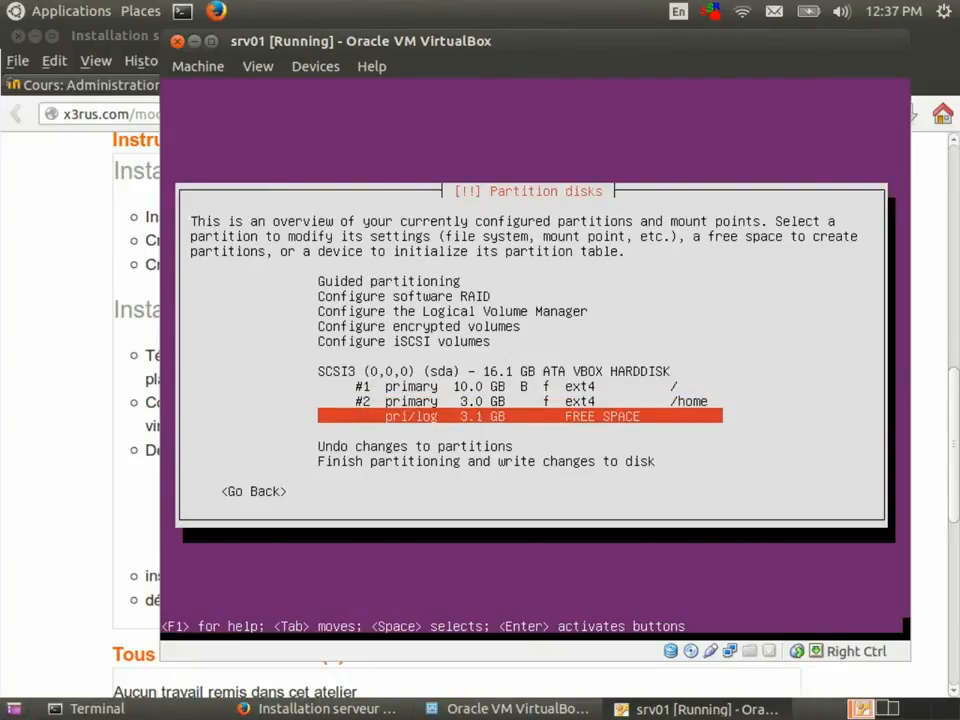
Create a 1 GB primary partition at the beginning of the remaining 3.1 GB free space.
key(Return)
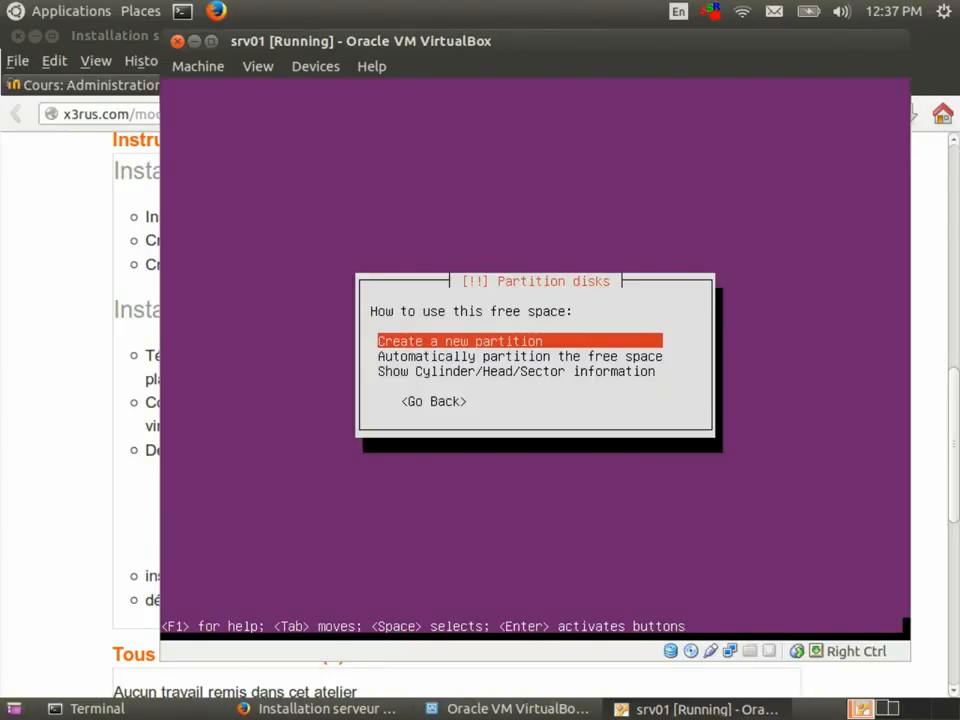
key(Return)
key(Left)
key(Left)
key(Left)
key(Left)
key(BackSpace)
key(BackSpace)
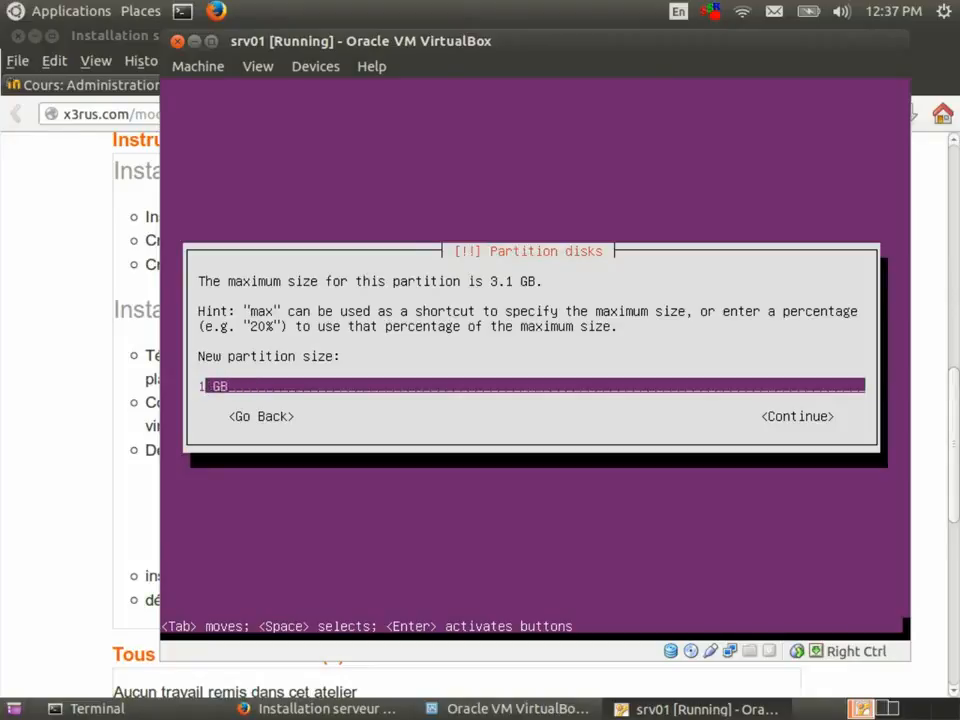
key(Tab)
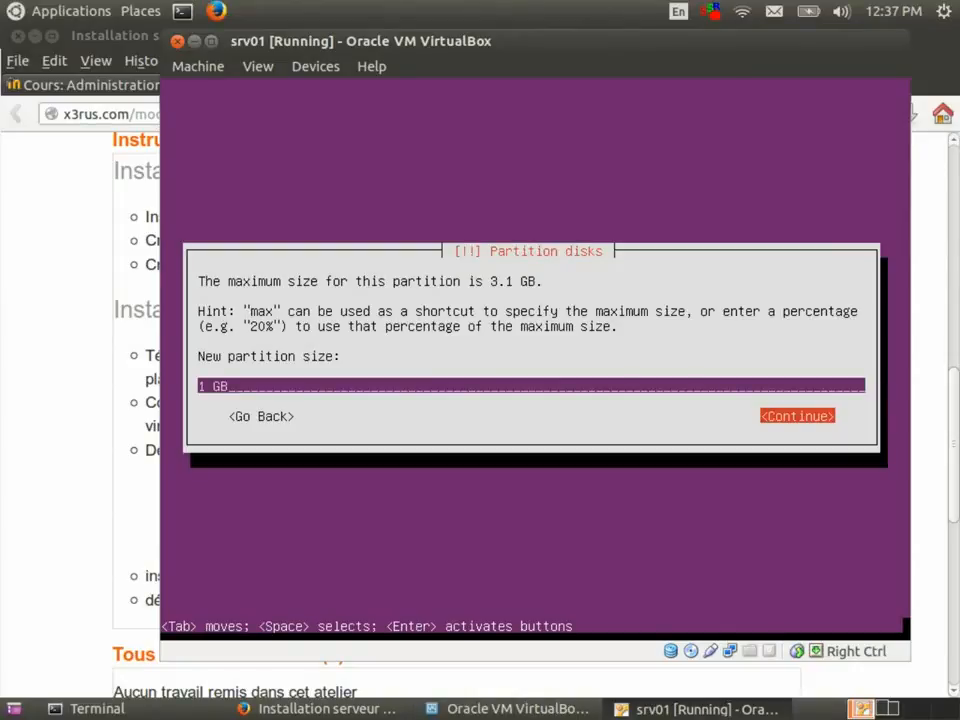
key(Return)
key(Up)
key(Return)
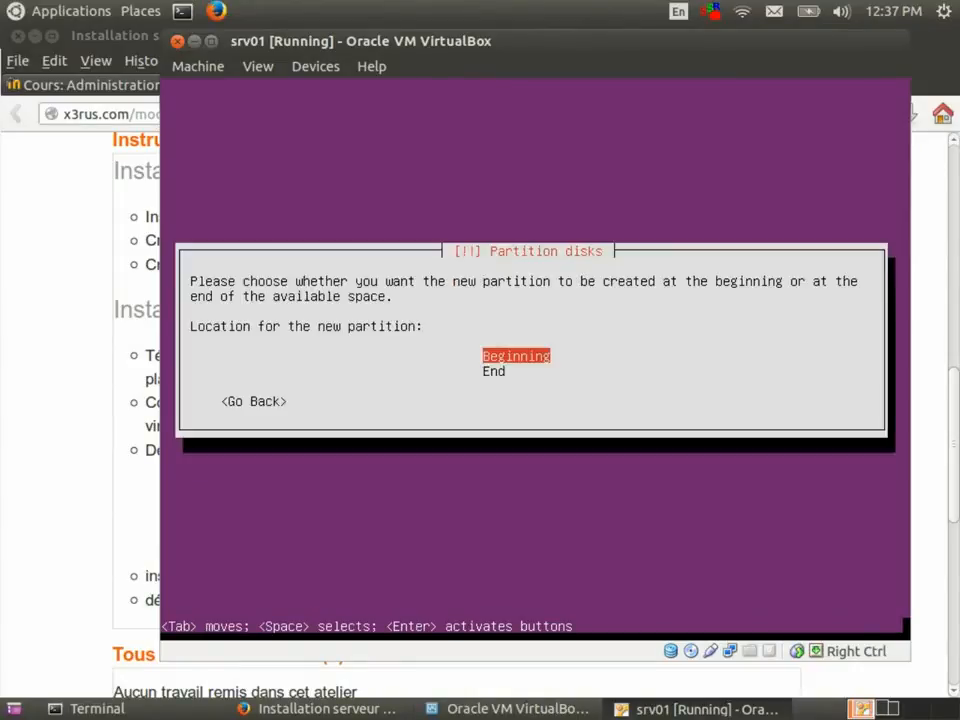
key(Return)
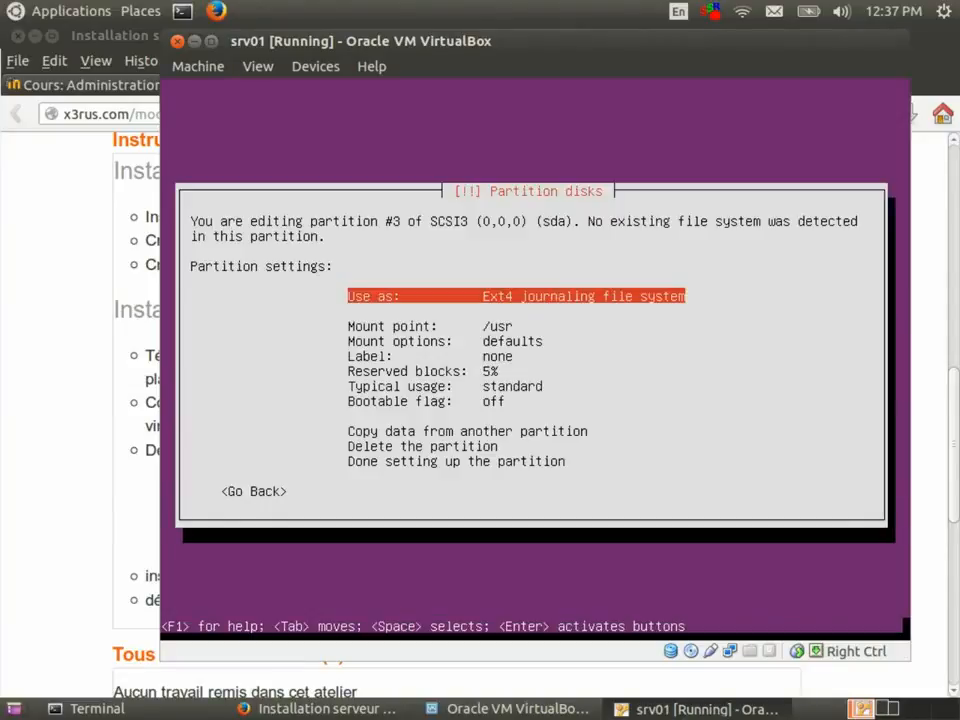
Set the new partition to be used as swap area and finish its setup.
key(Return)
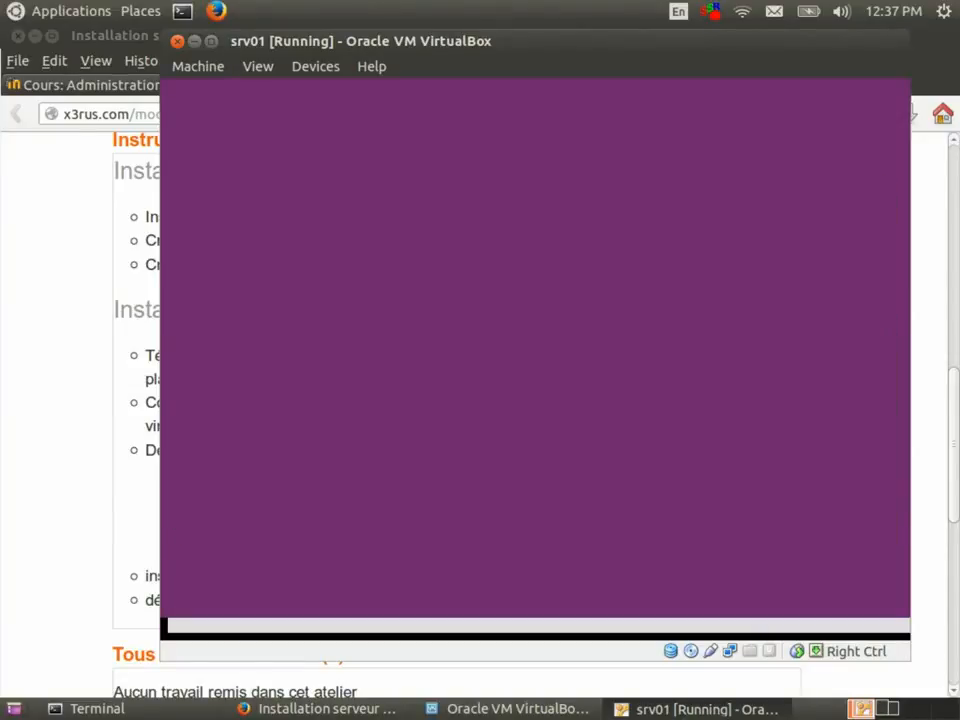
key(Down)
key(Down)
key(Down)
key(Down)
key(Down)
key(Down)
key(Down)
key(Down)
key(Down)
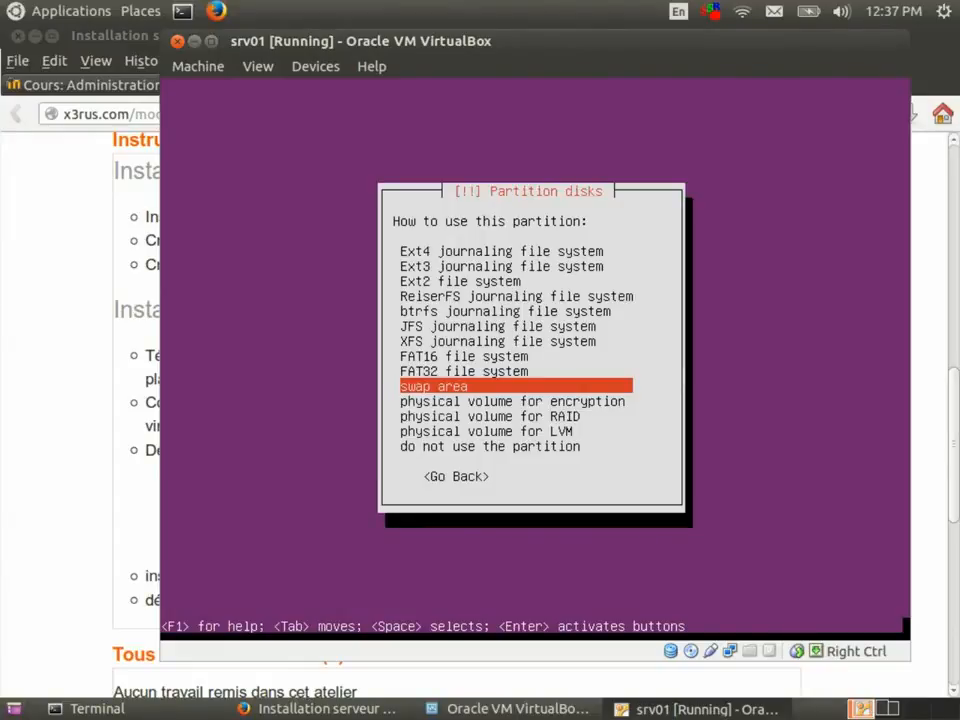
key(Return)
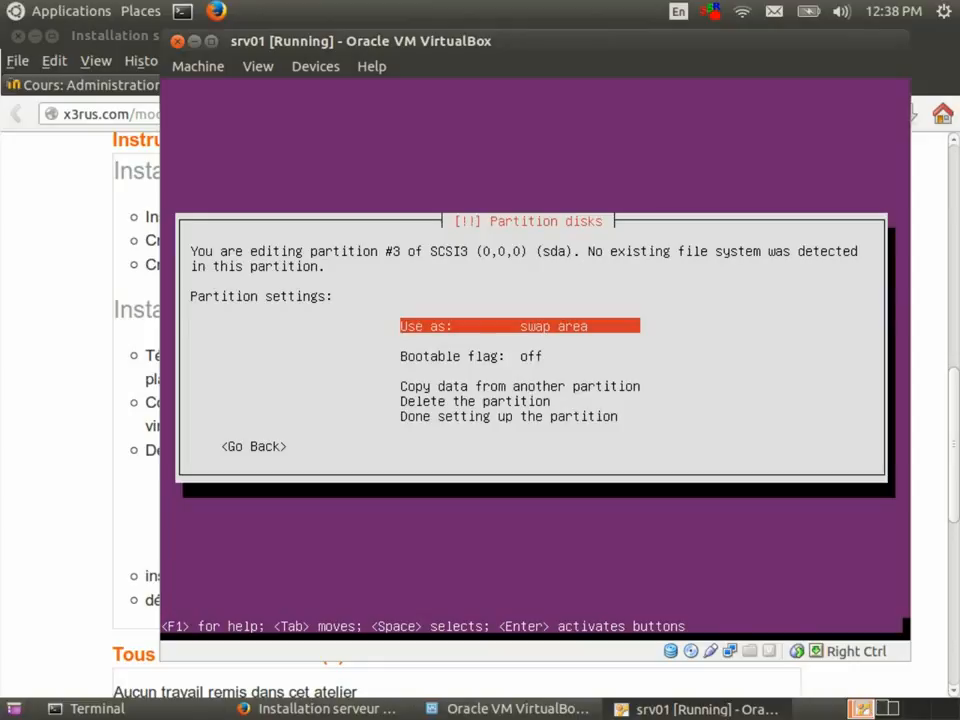
key(Down)
key(Down)
key(Down)
key(Down)
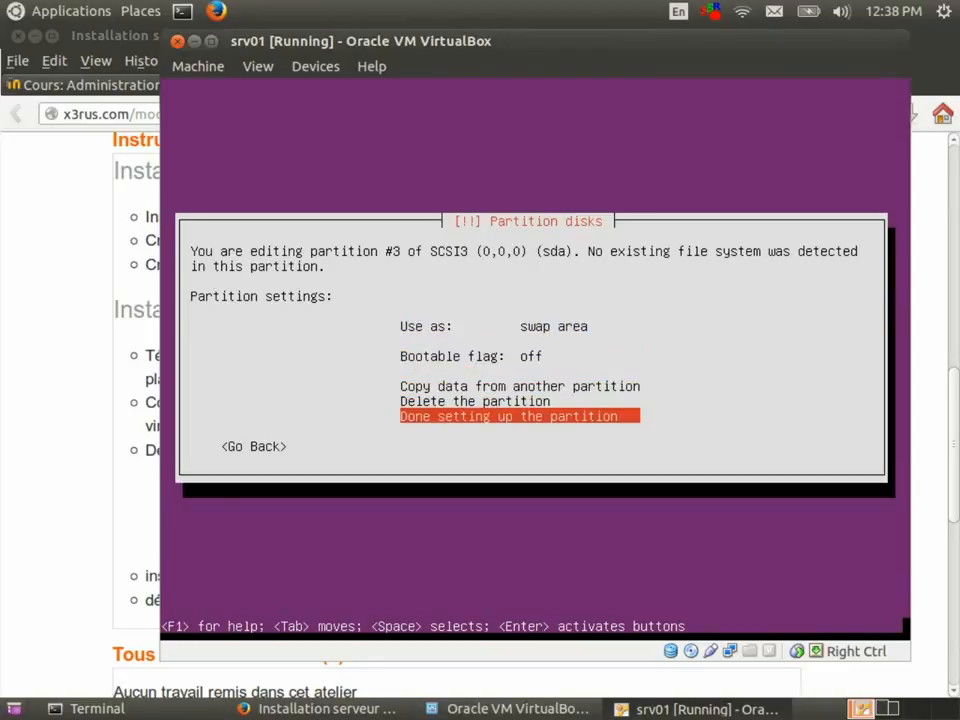
key(Return)
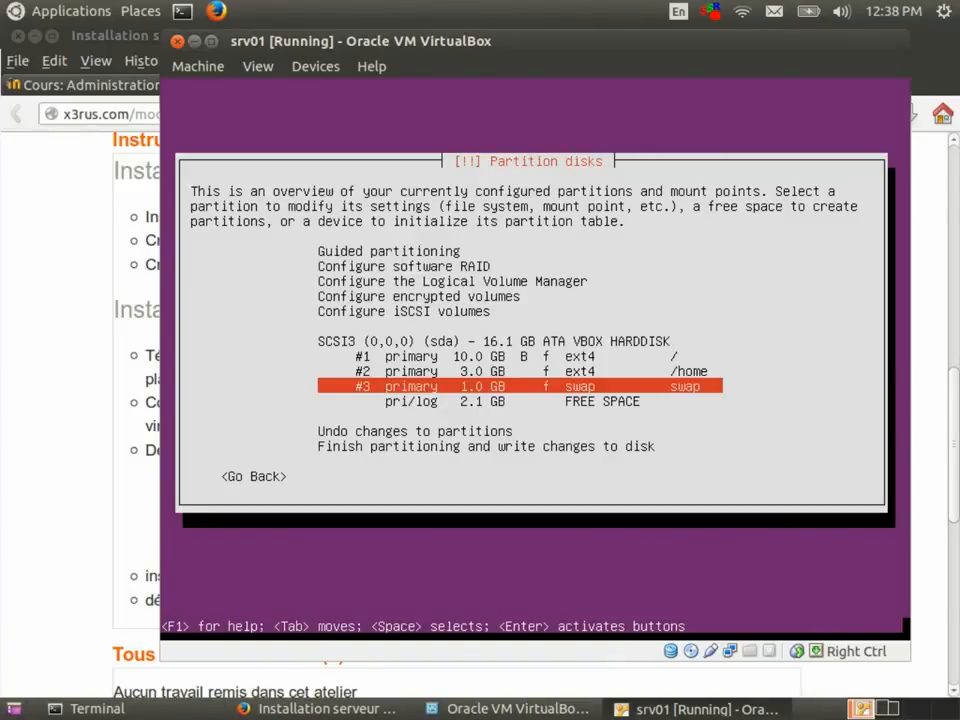
Finish partitioning and answer Yes to write the changes to disk.
key(Down)
key(Down)
key(Down)
key(Down)
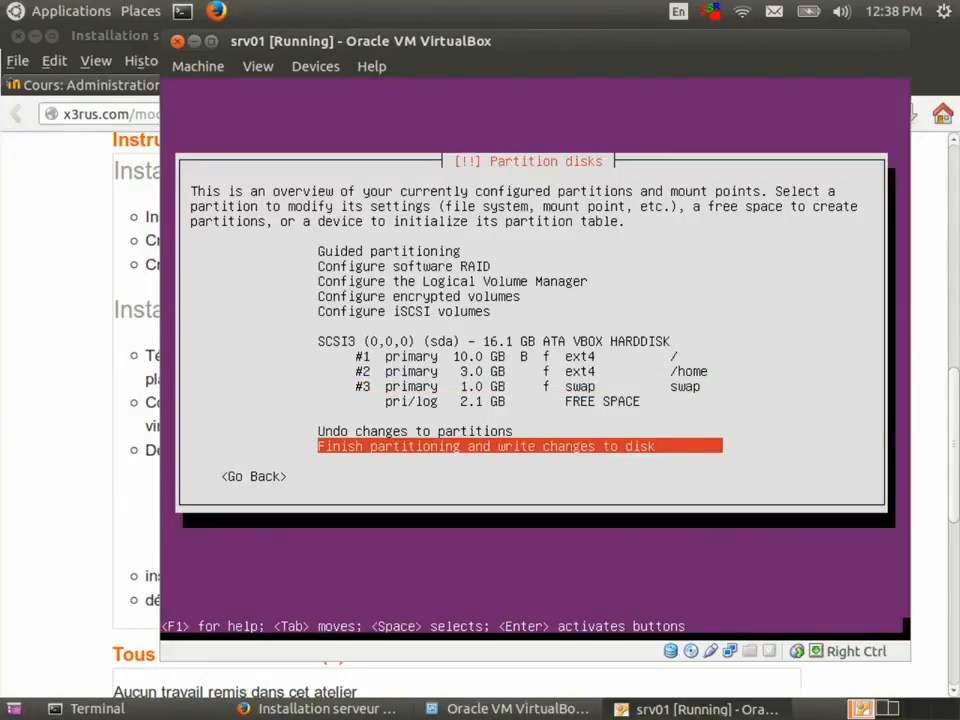
key(Return)
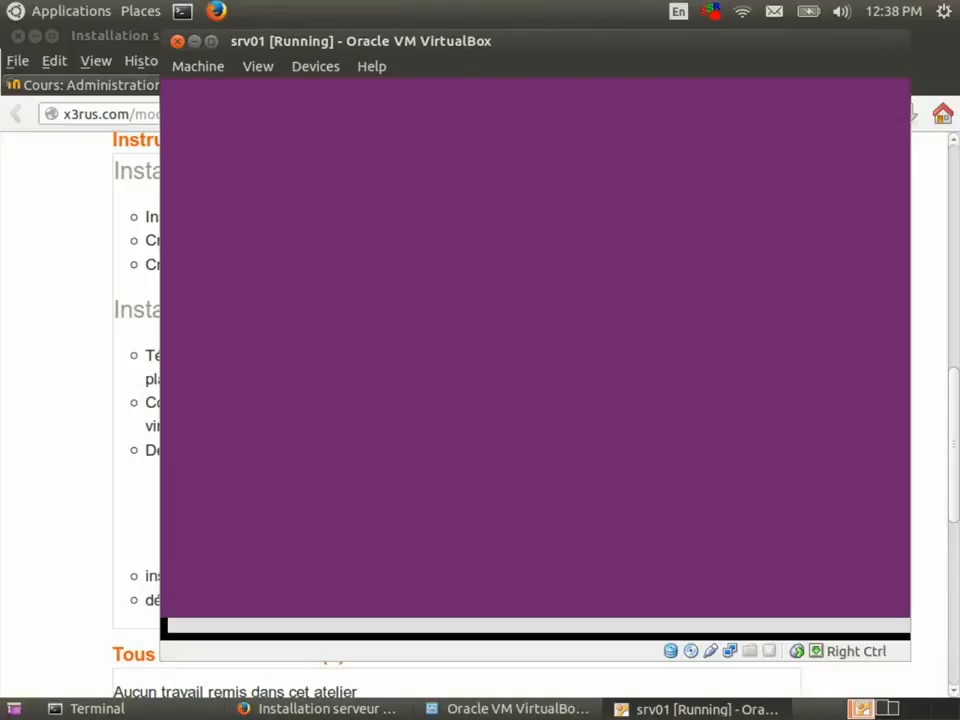
key(Left)
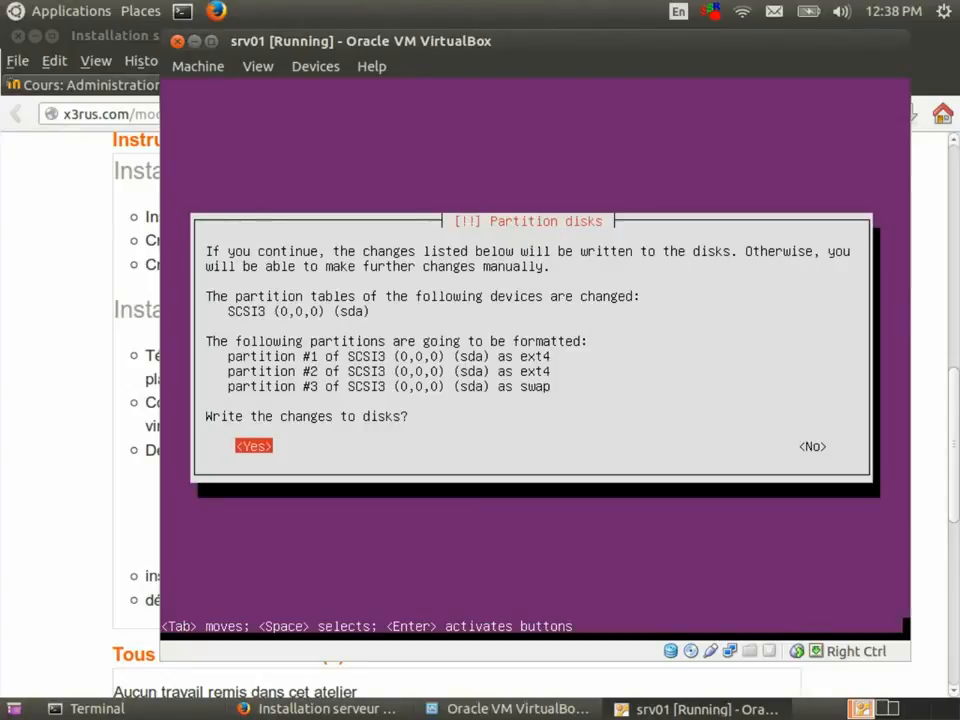
key(Return)
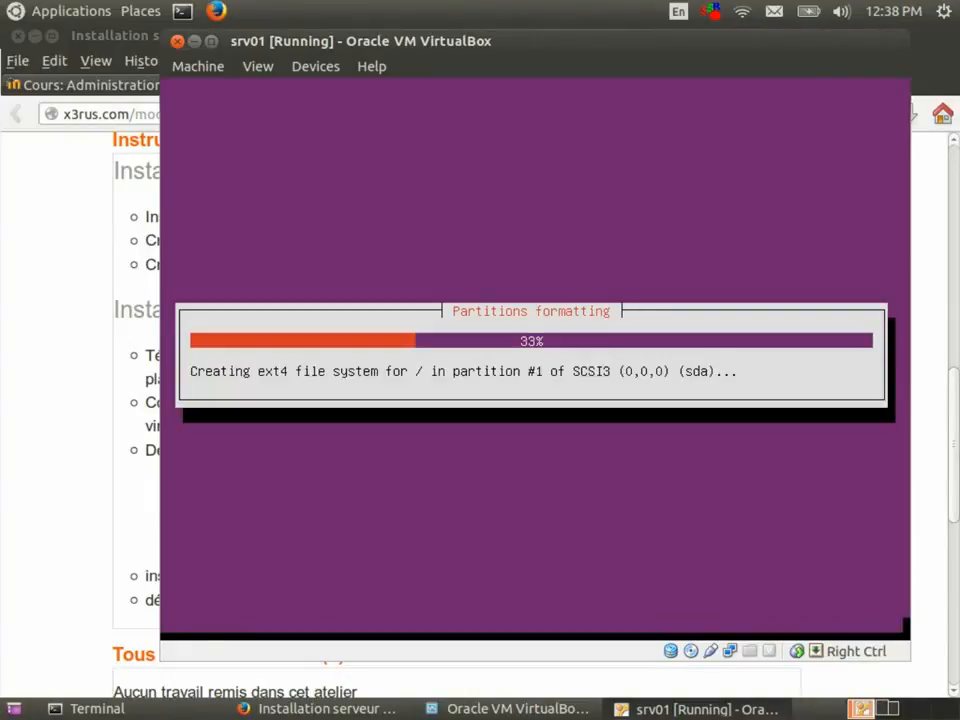
Open the course's ubuntu.com download link in a new Firefox tab and view it.
click(36, 312)
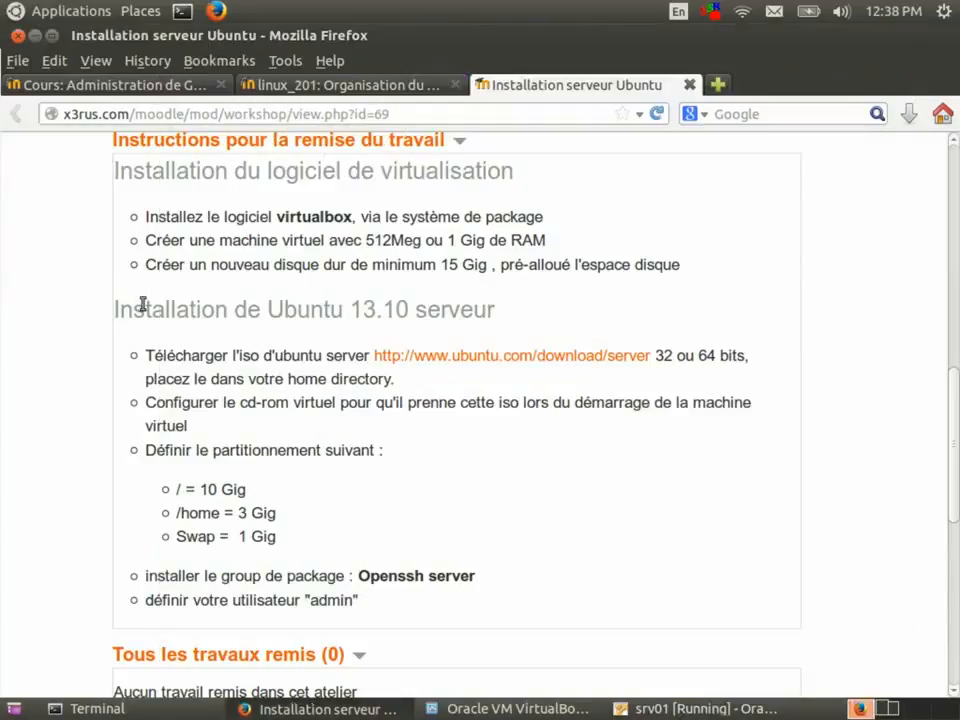
right_click(553, 357)
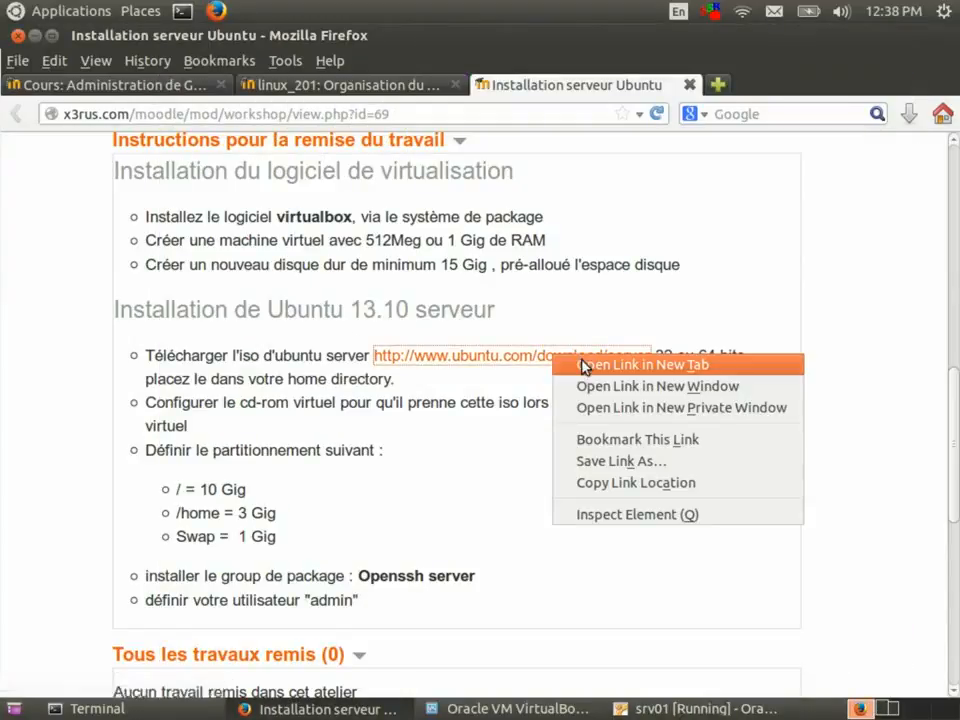
click(583, 365)
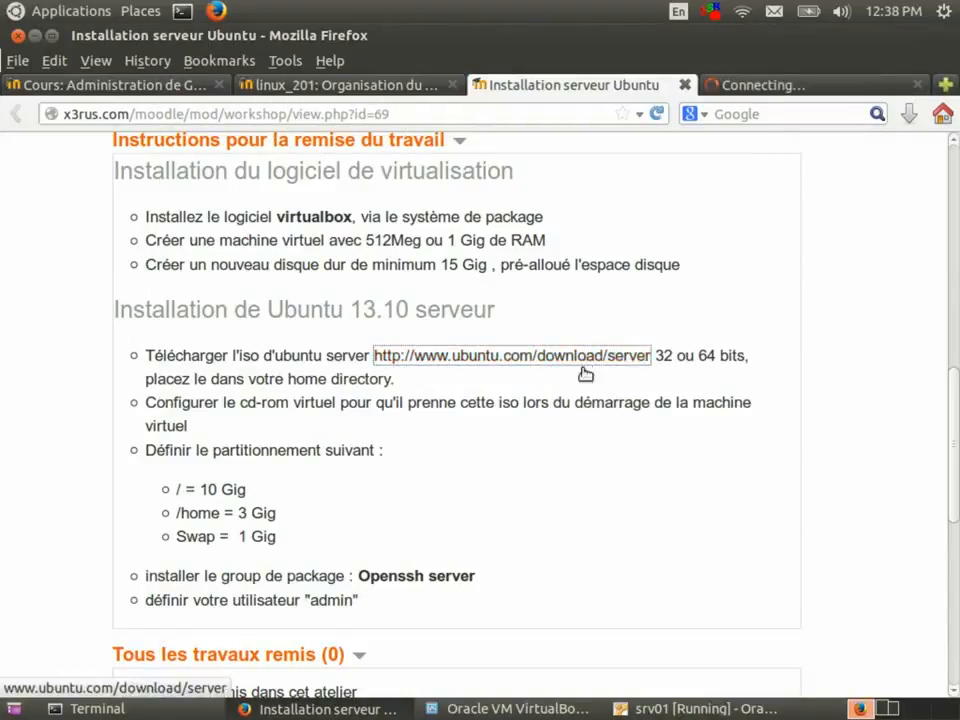
click(800, 84)
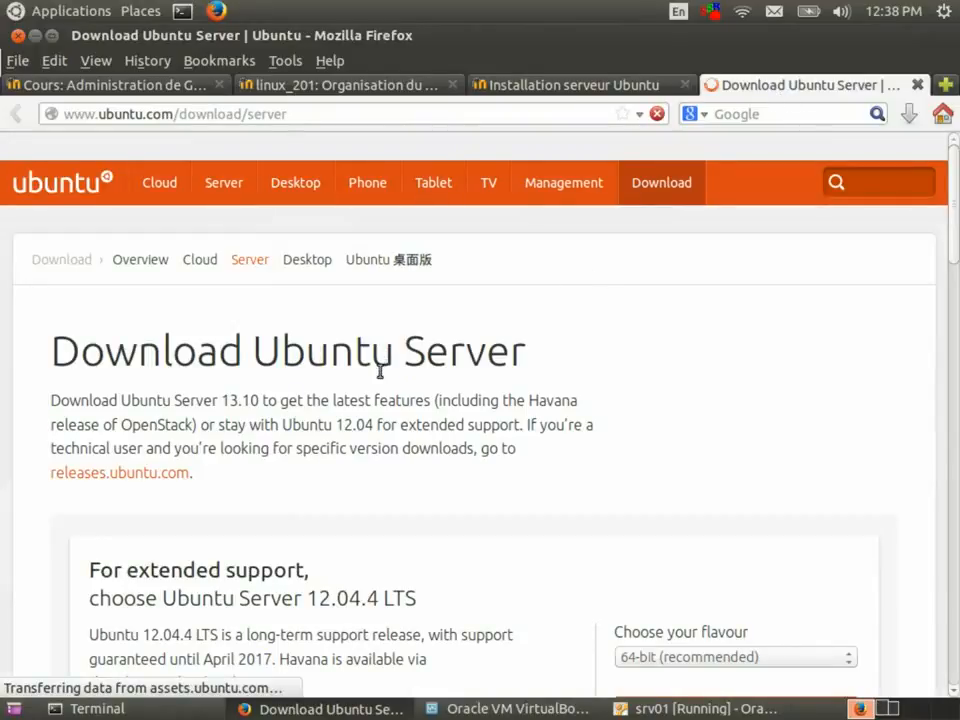
scroll(380, 372, down, 5)
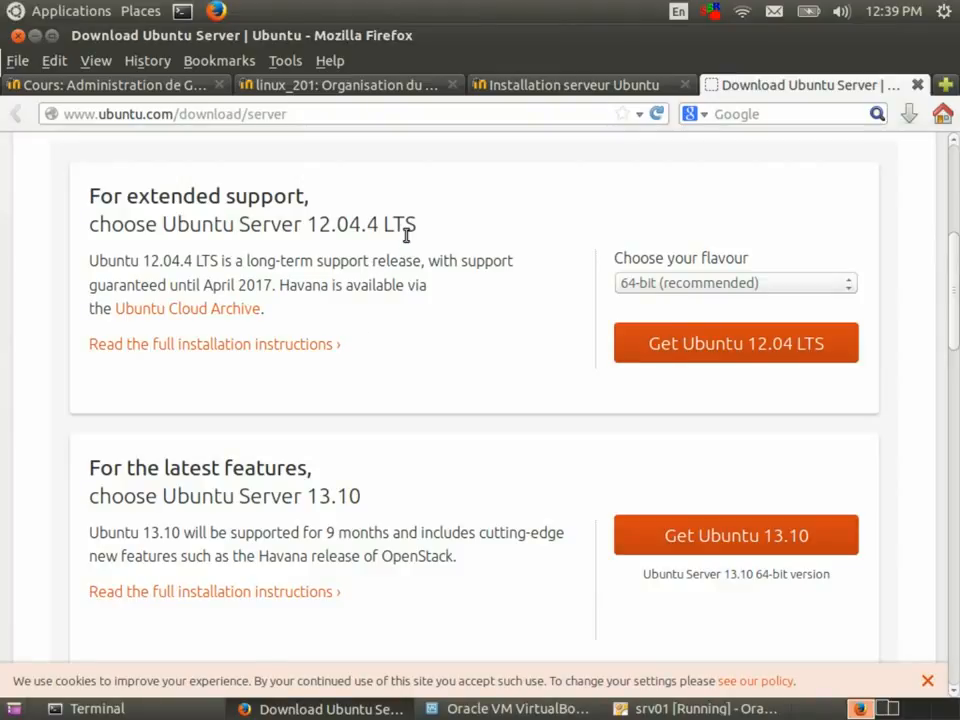
Compare support periods (April 2017 for 12.04, 9 months for 13.10) and keep the 64-bit flavour.
drag(271, 283, 203, 285)
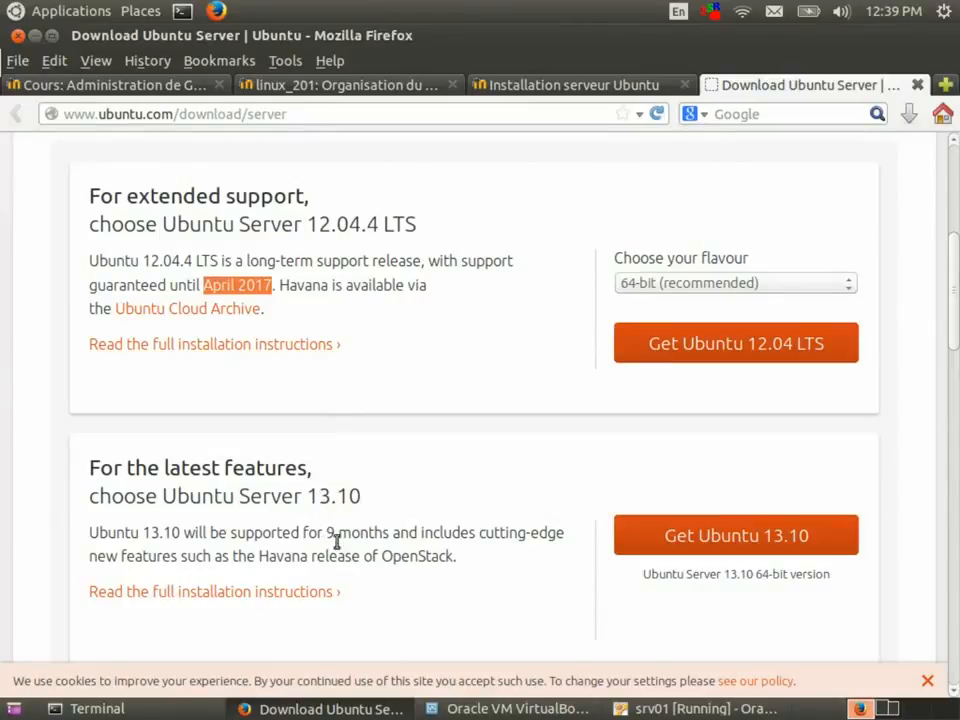
drag(327, 540, 399, 550)
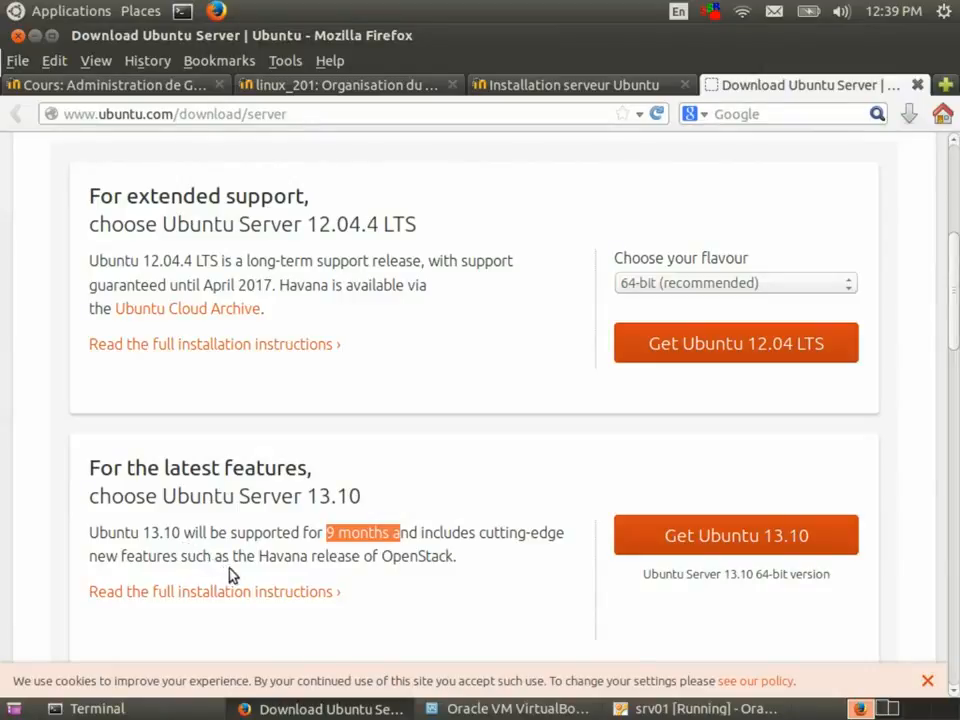
click(288, 563)
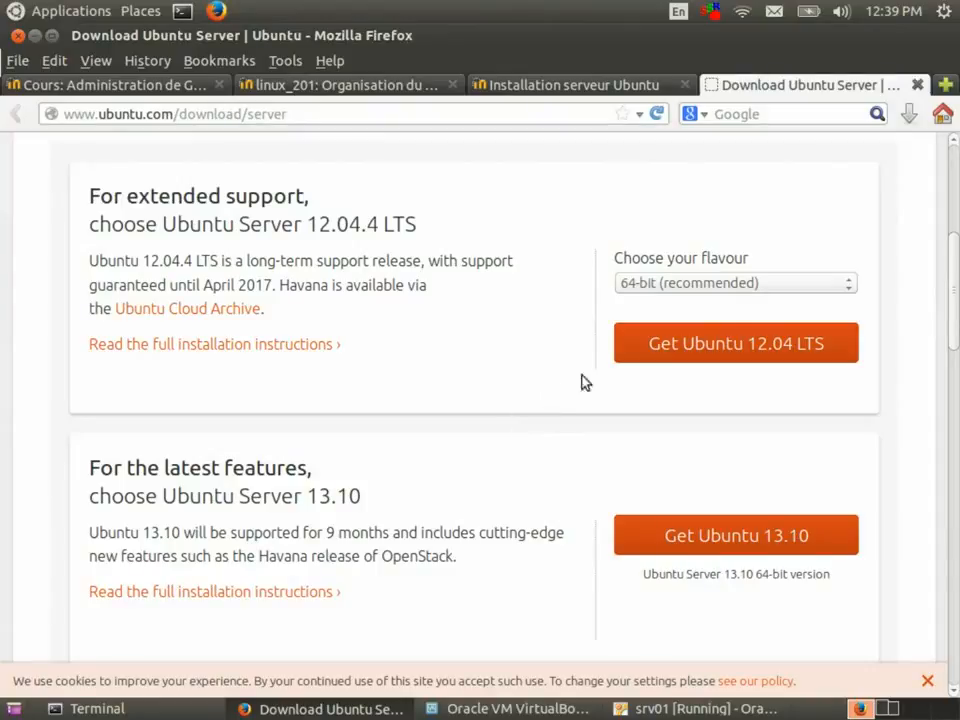
click(719, 281)
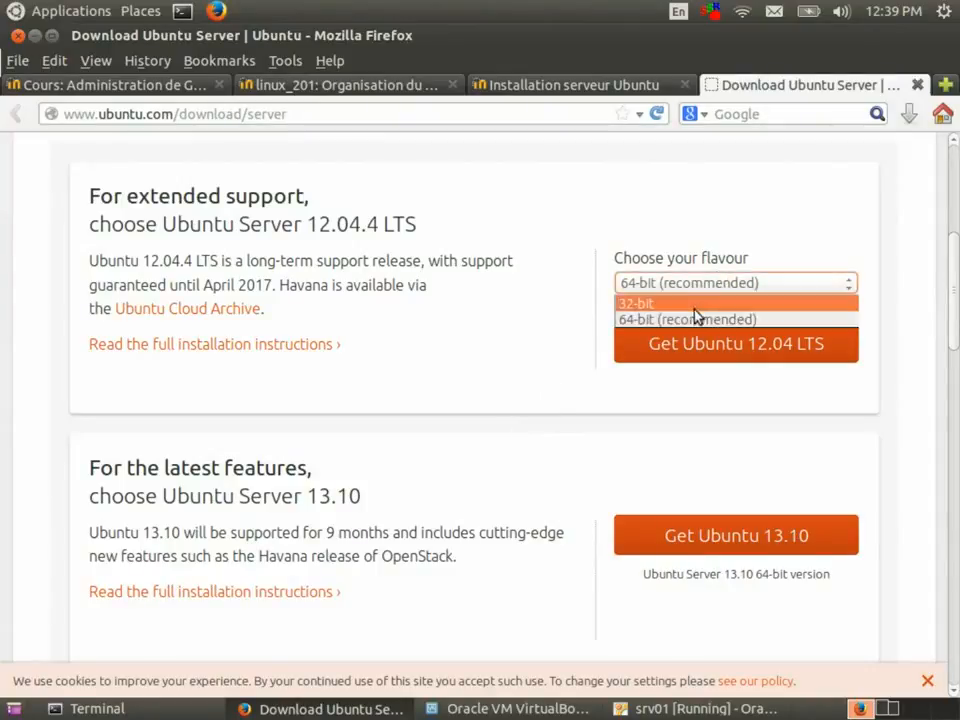
click(340, 284)
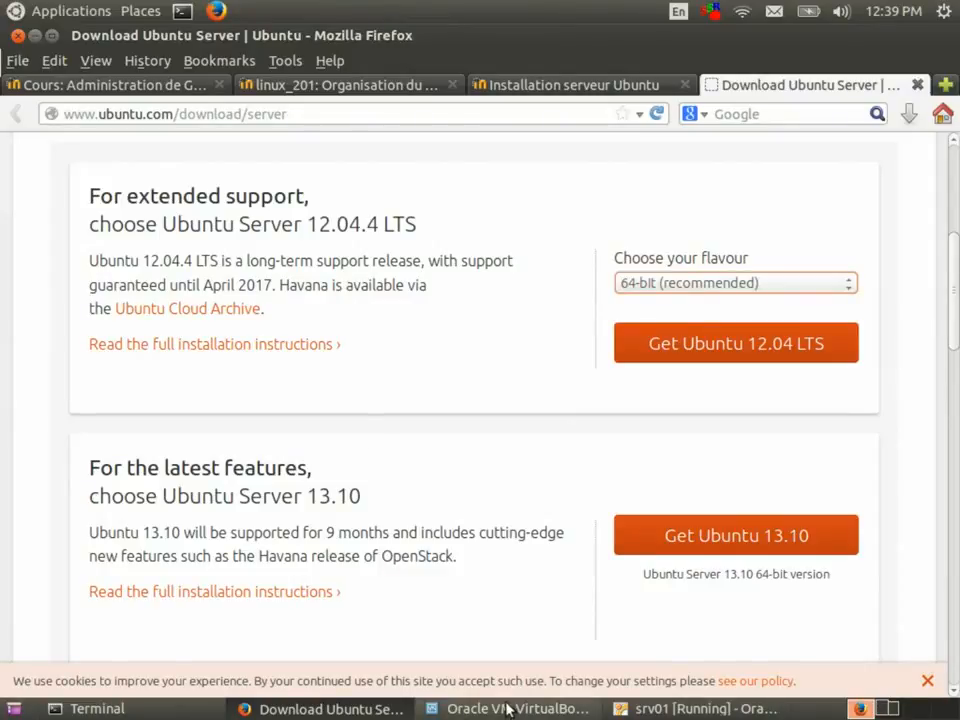
click(620, 709)
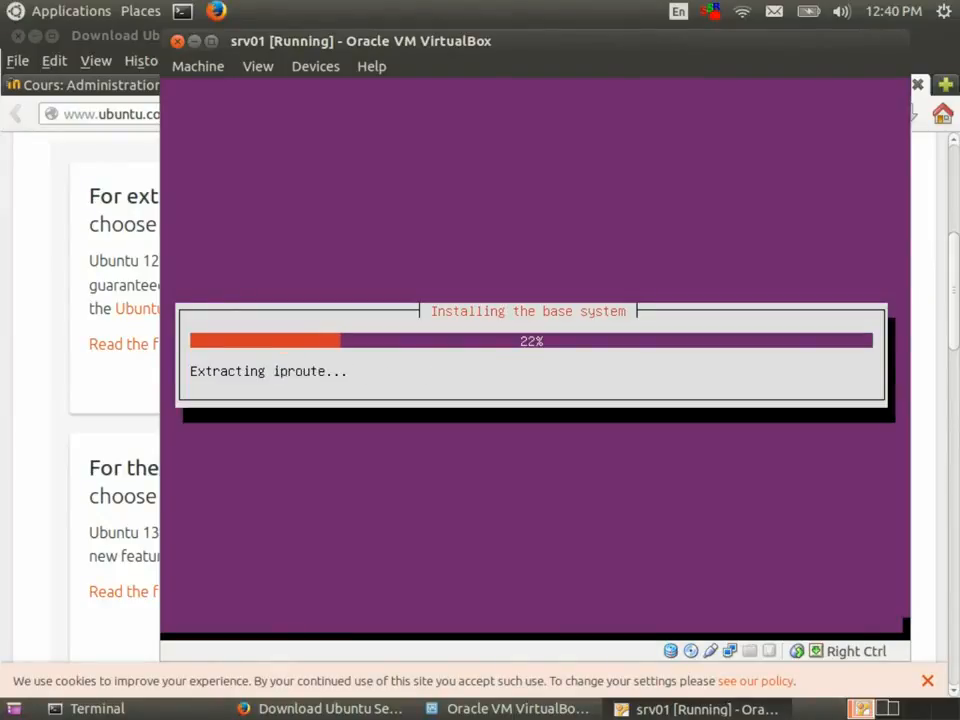
click(75, 261)
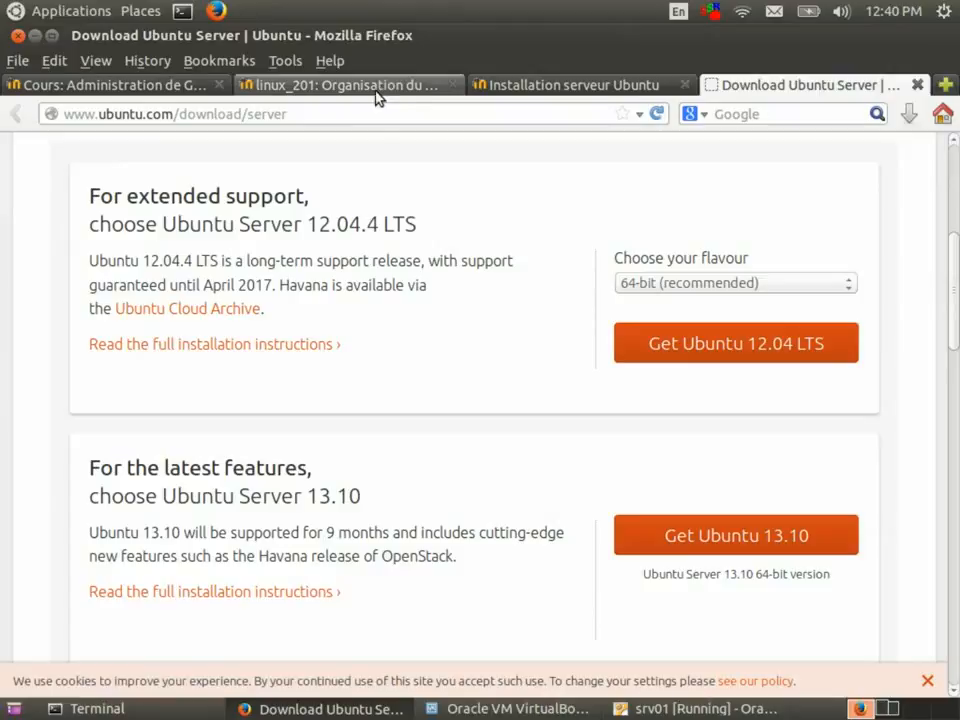
Scroll through the Administration de GNU/Linux course page, then bring back the srv01 VM window.
click(117, 90)
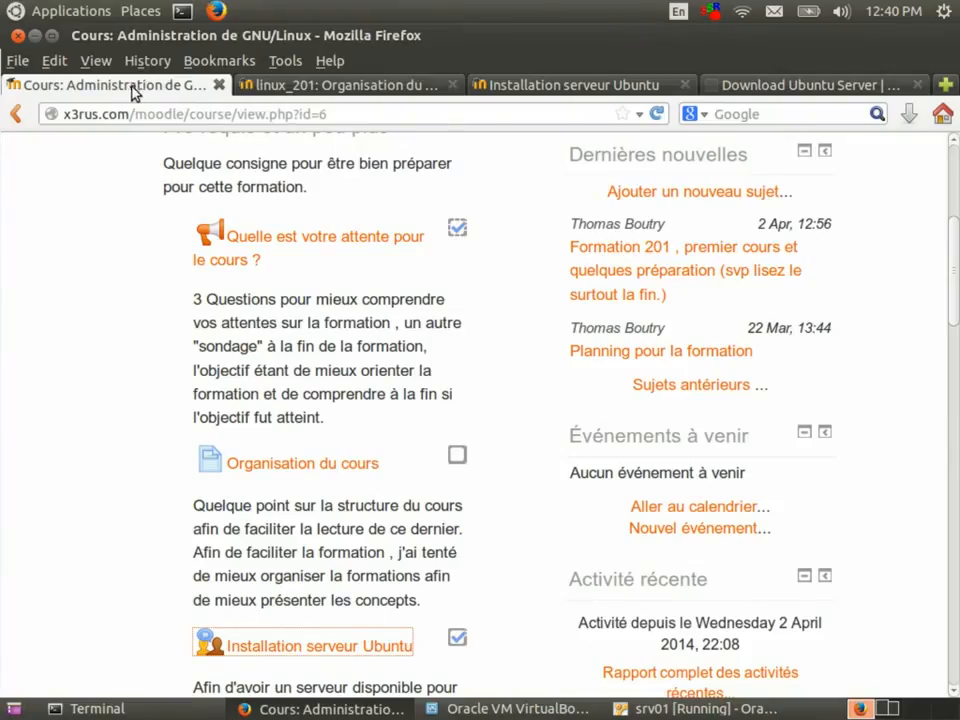
scroll(245, 178, down, 8)
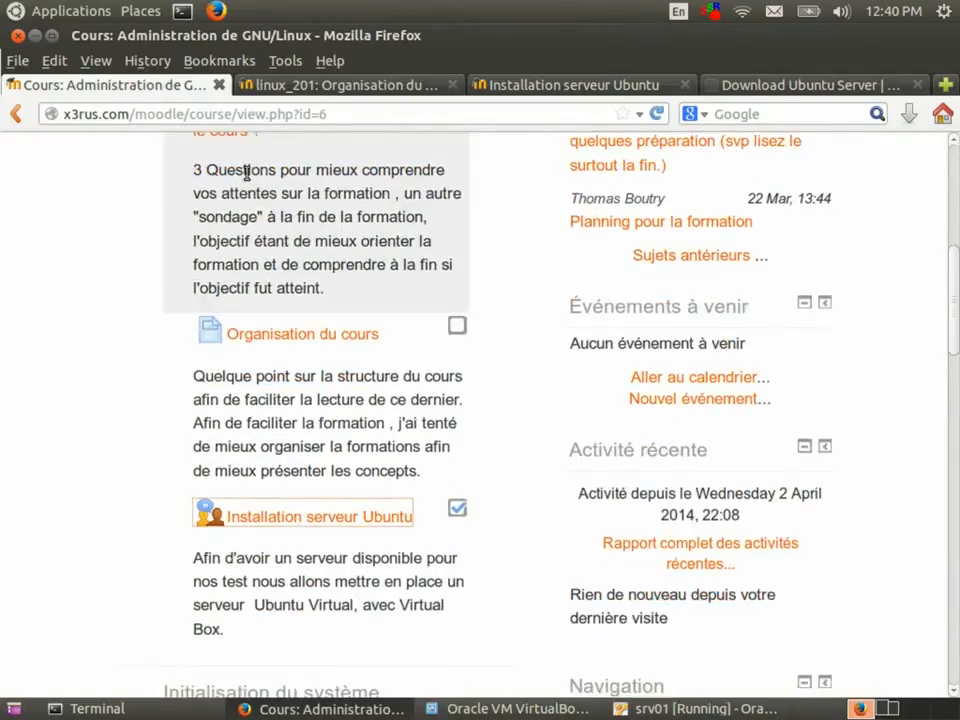
scroll(246, 175, down, 8)
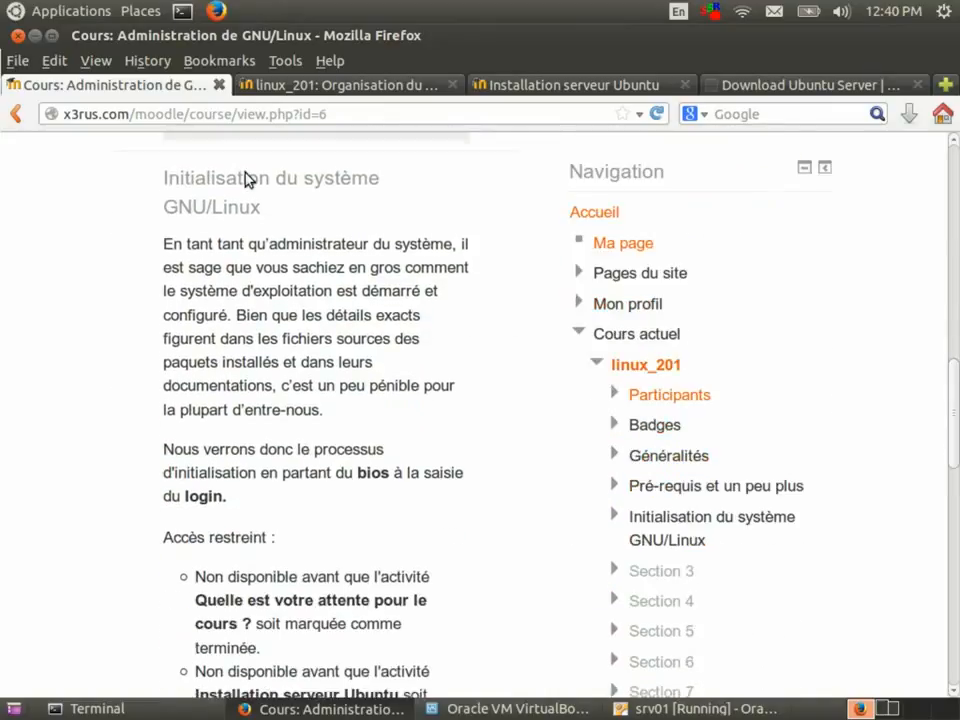
scroll(247, 178, down, 4)
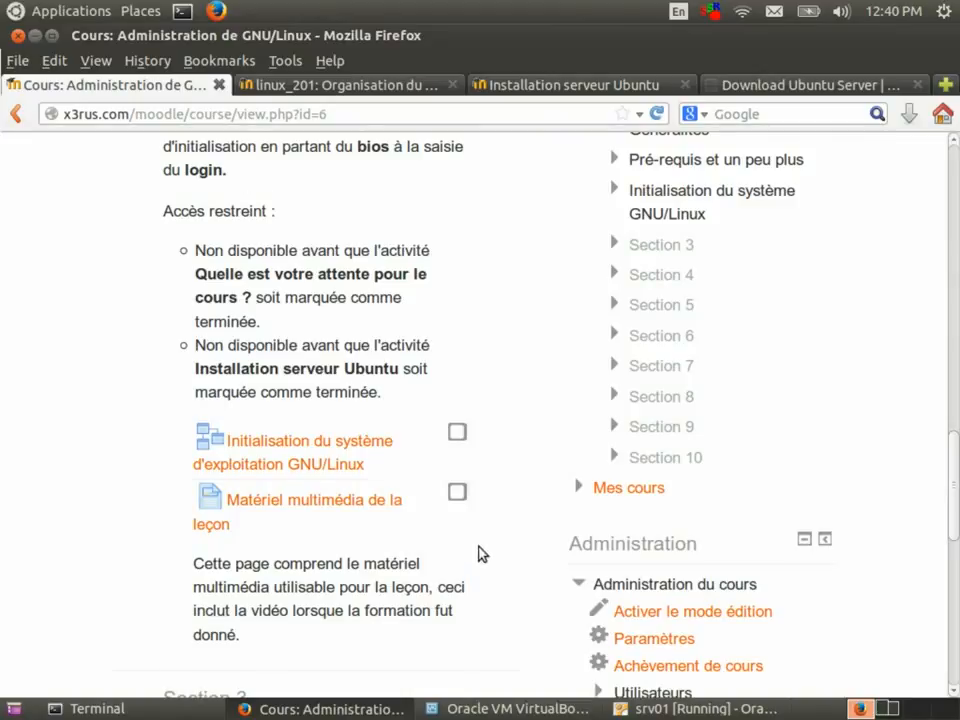
click(695, 708)
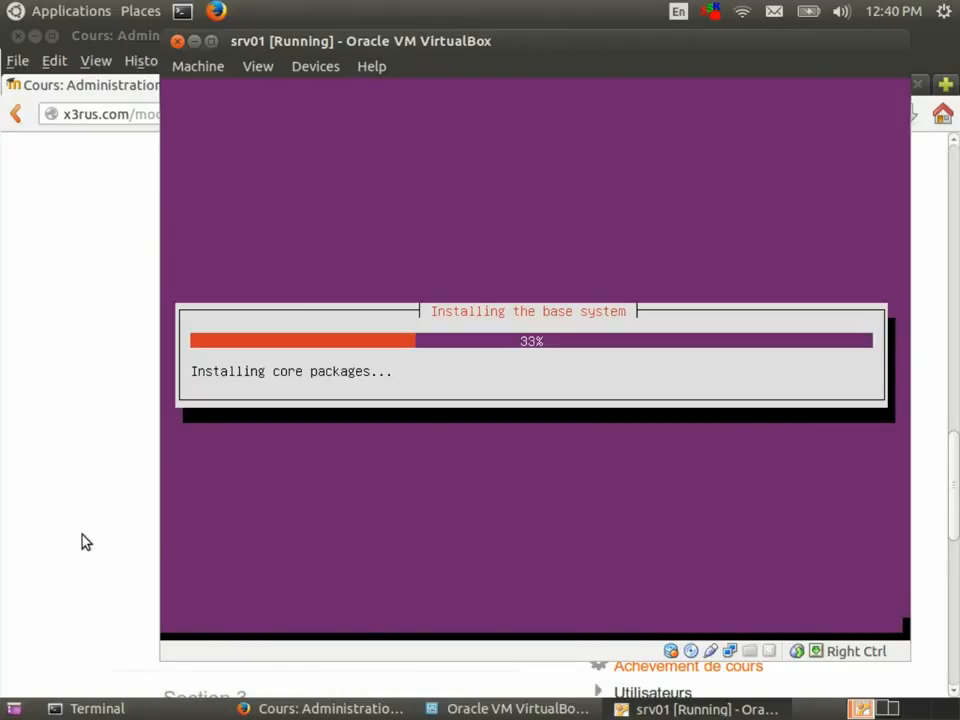
click(48, 470)
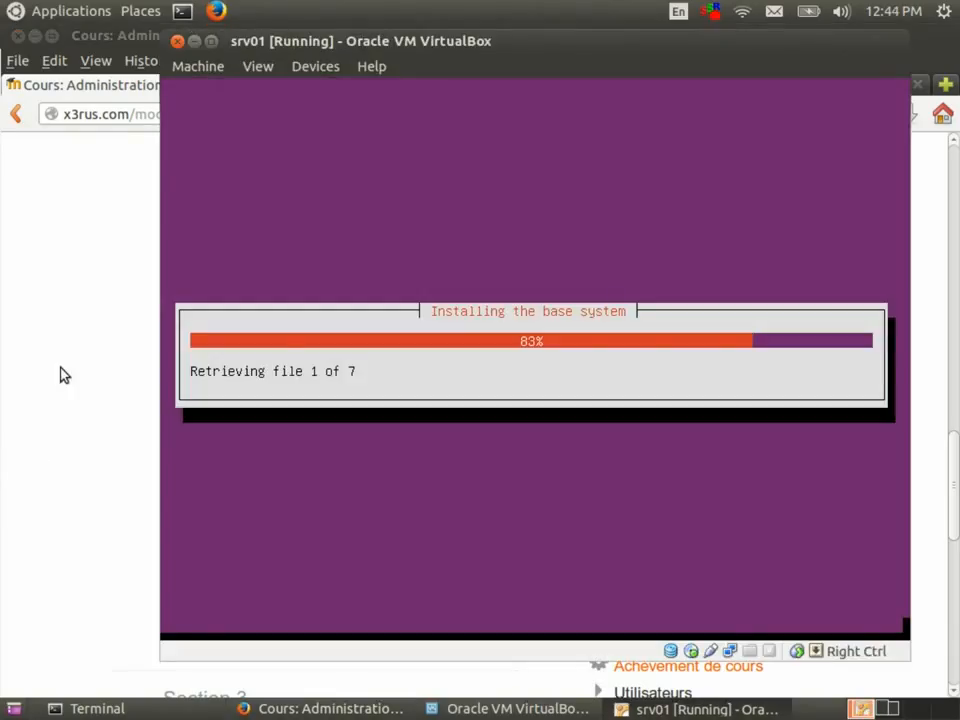
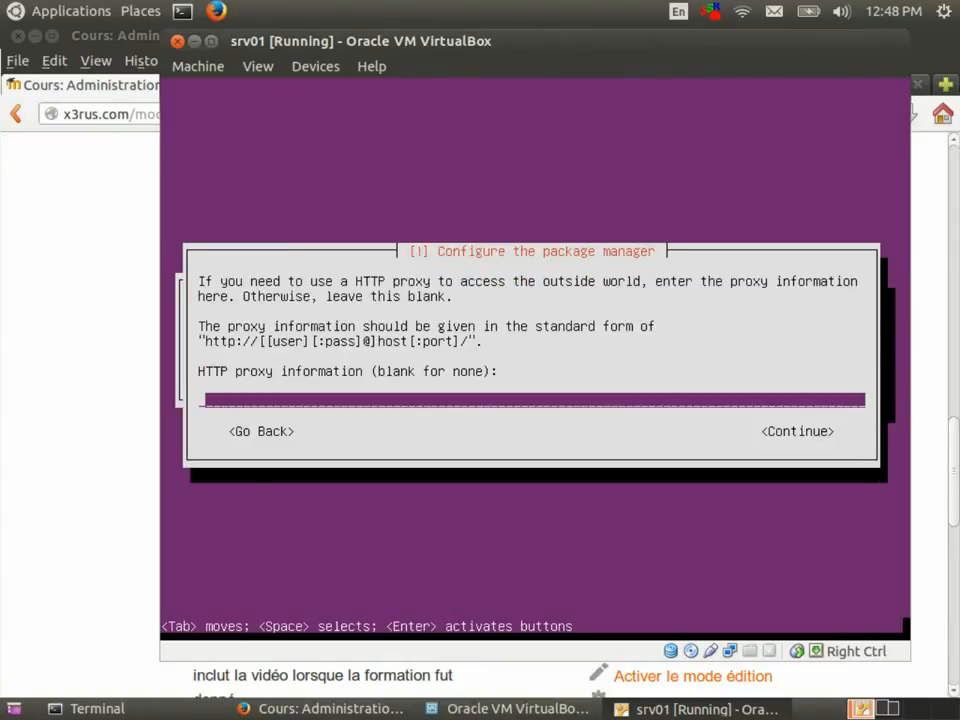
Leave the HTTP proxy blank, continue, and briefly check the Firefox course page while the install runs.
key(Tab)
key(Return)
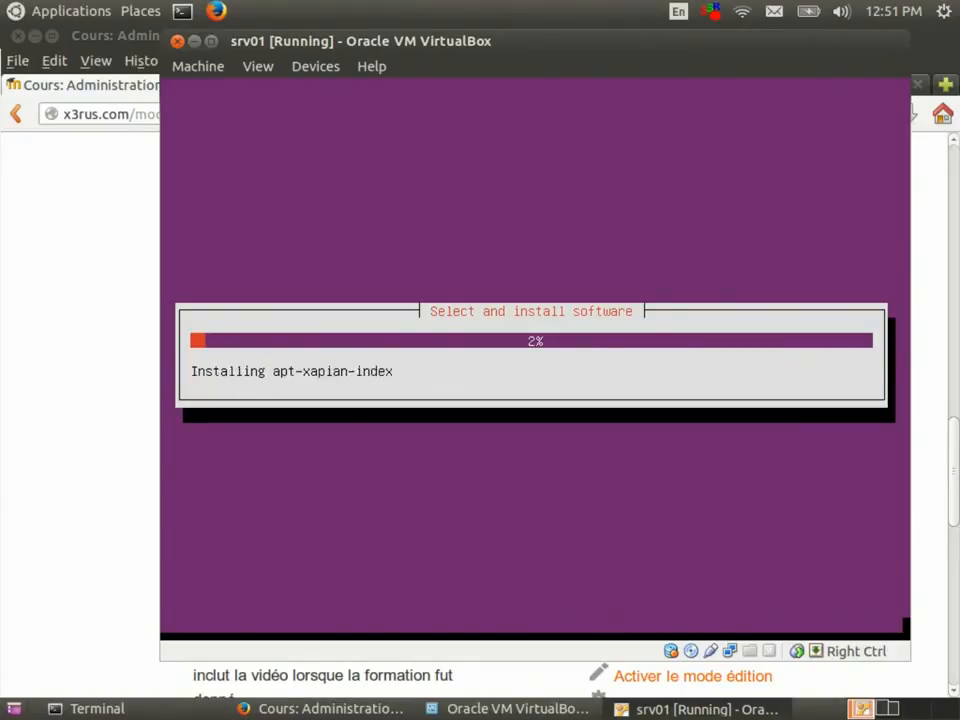
click(139, 293)
key(alt+Tab)
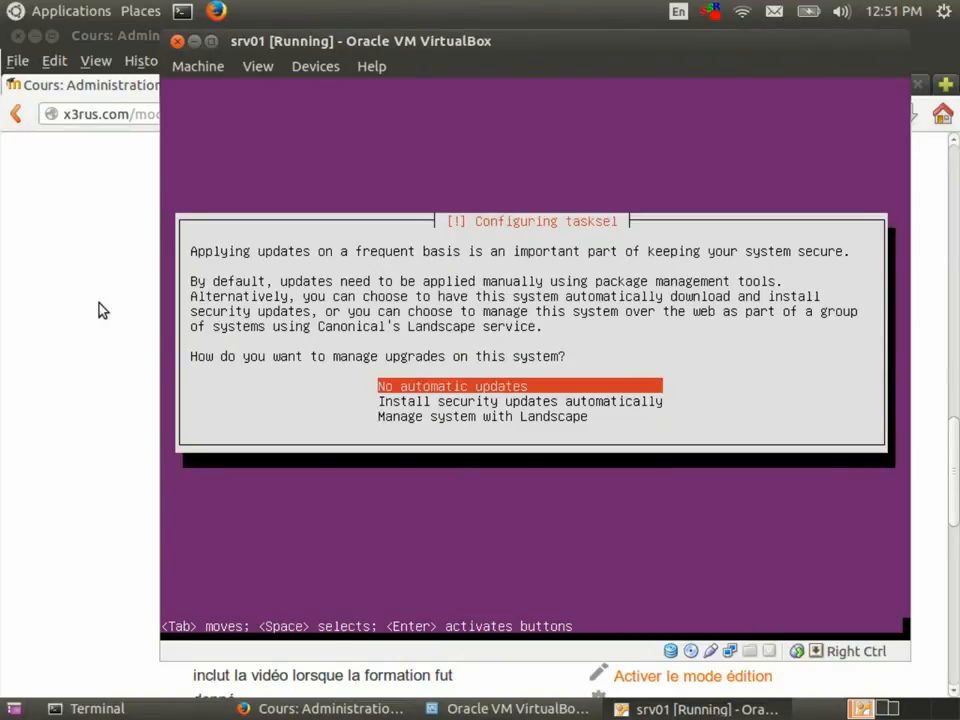
Choose 'No automatic updates' for managing system upgrades.
key(Down)
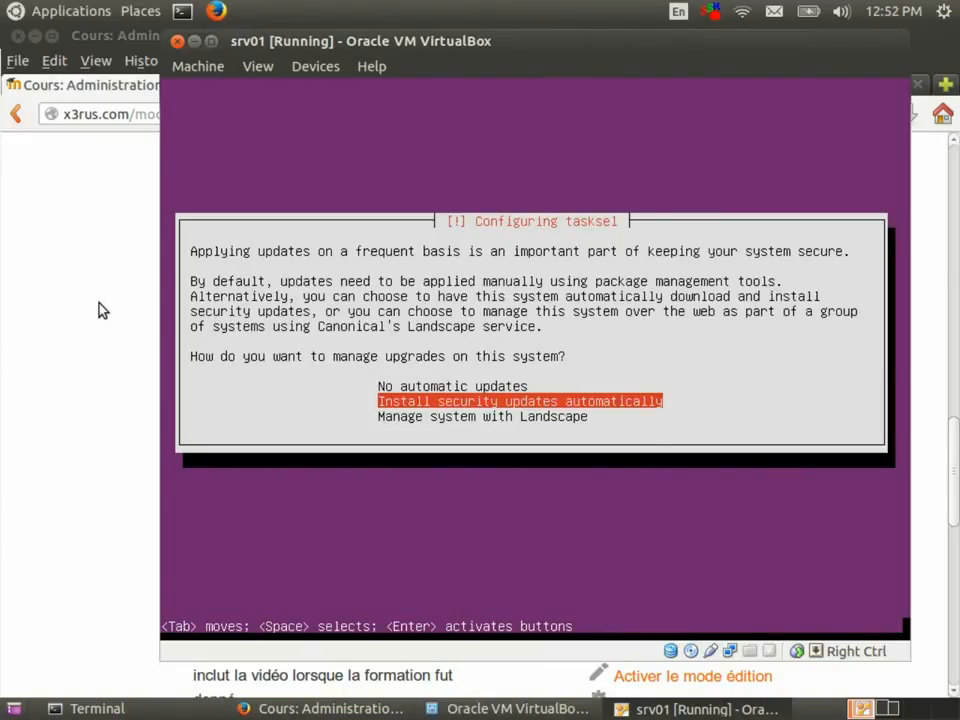
key(Up)
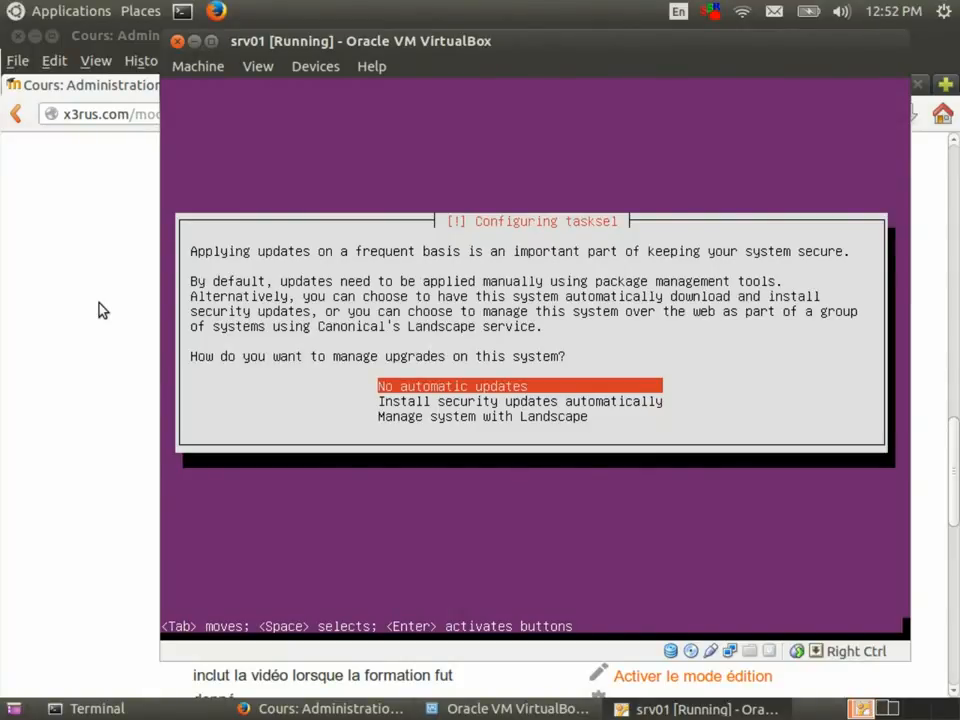
key(Return)
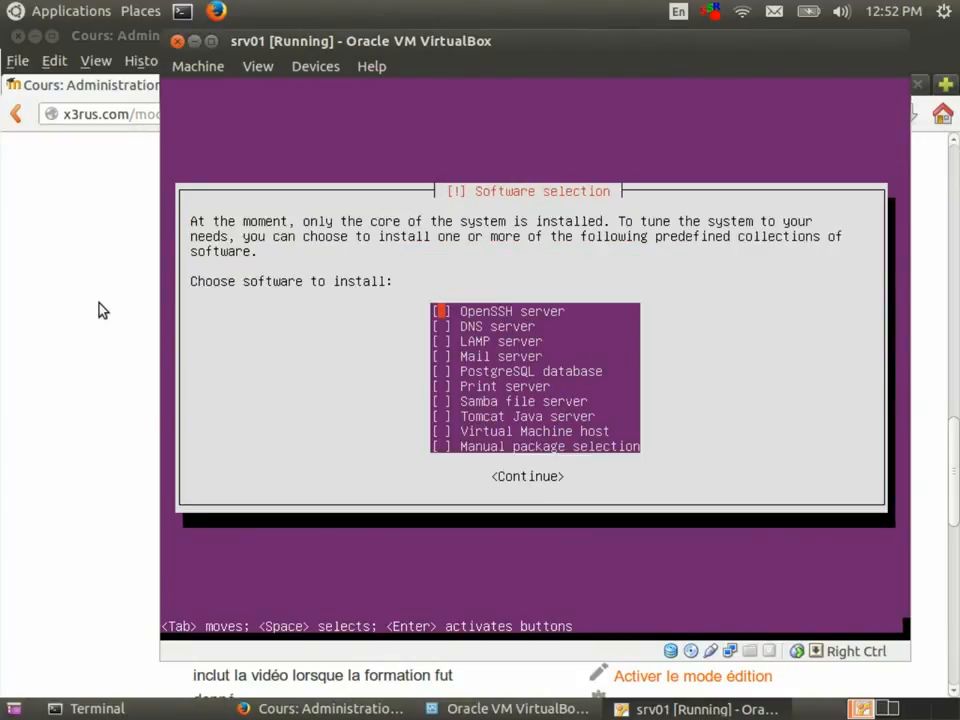
Select only OpenSSH server in Software selection and start installing it.
key(space)
key(Down)
key(Down)
key(Down)
key(Down)
key(Down)
key(Down)
key(Down)
key(Down)
key(Down)
key(Tab)
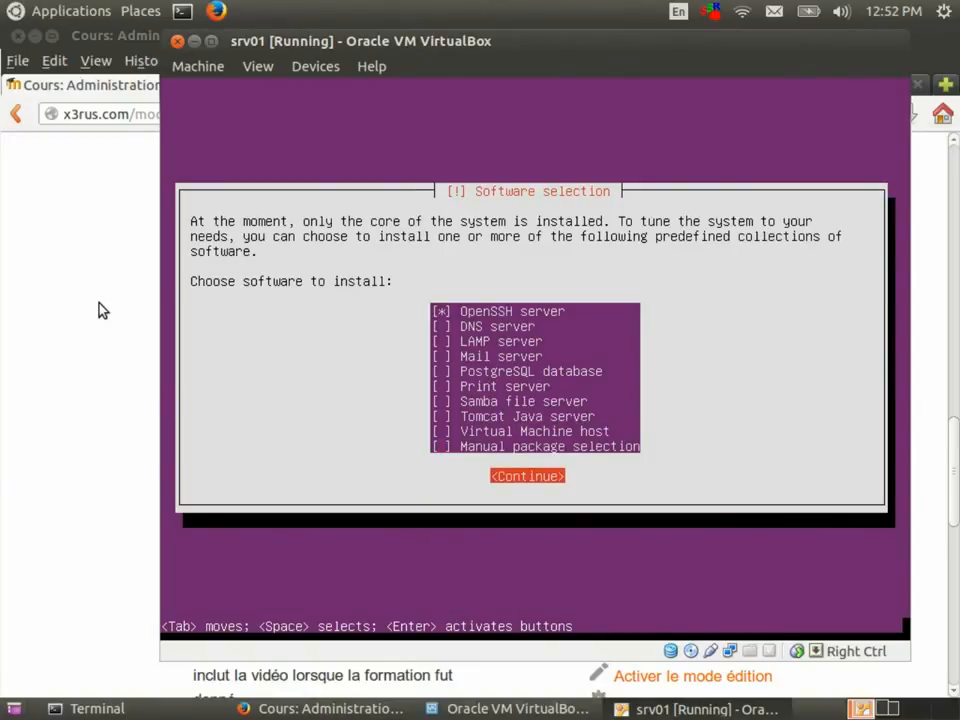
key(Return)
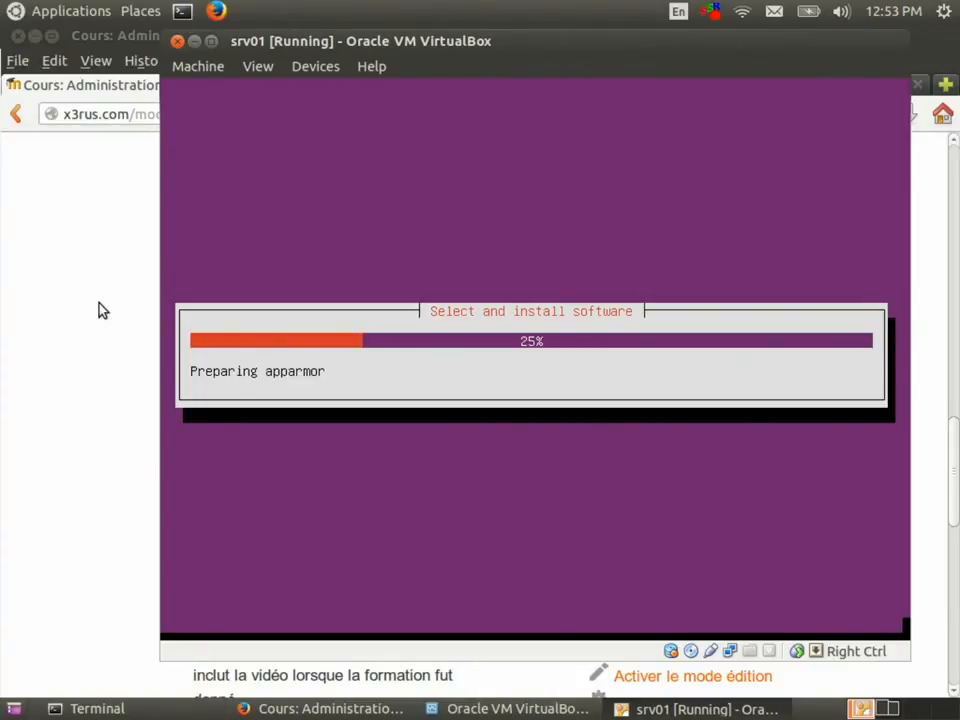
Once the software install reaches about 25%, raise the Firefox course page.
click(100, 310)
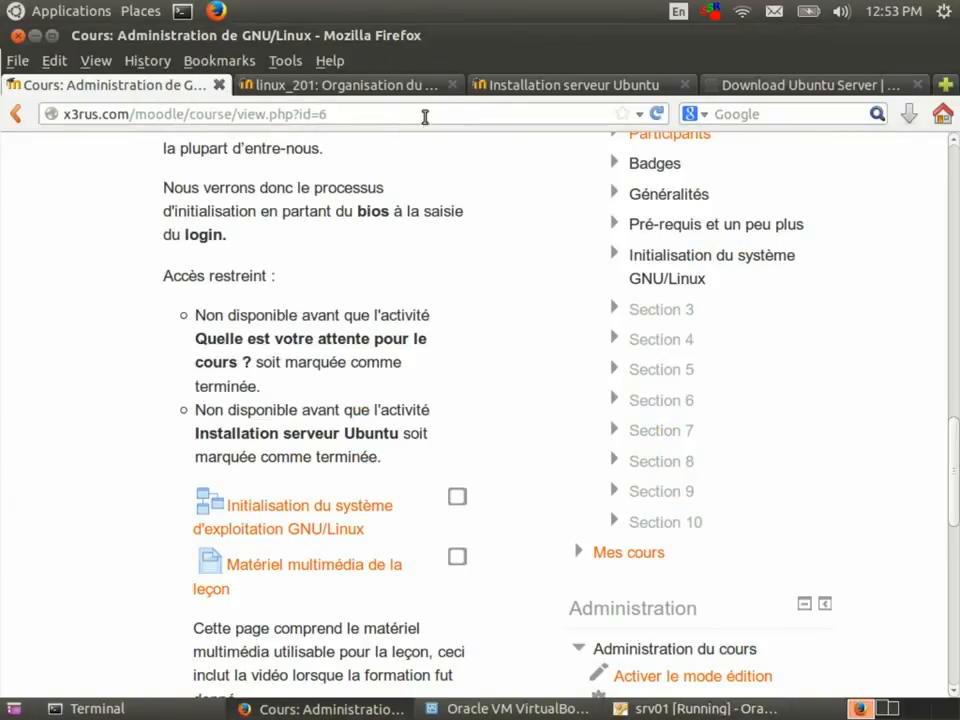
Read the 'Installation serveur Ubuntu' workshop instructions, then return to the running srv01 VM.
click(514, 88)
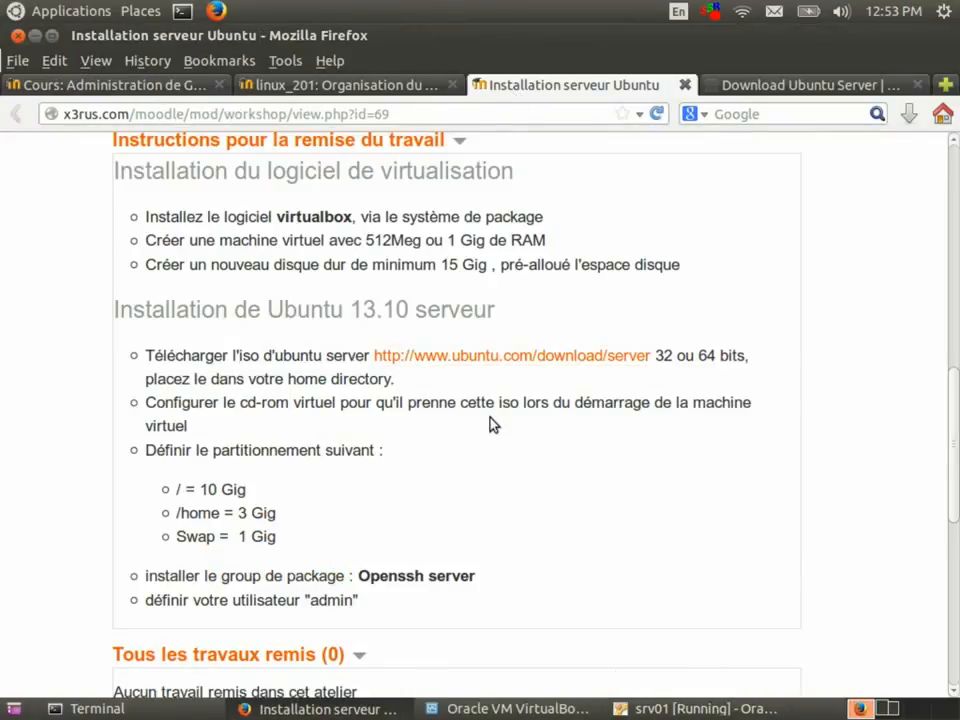
scroll(490, 418, down, 4)
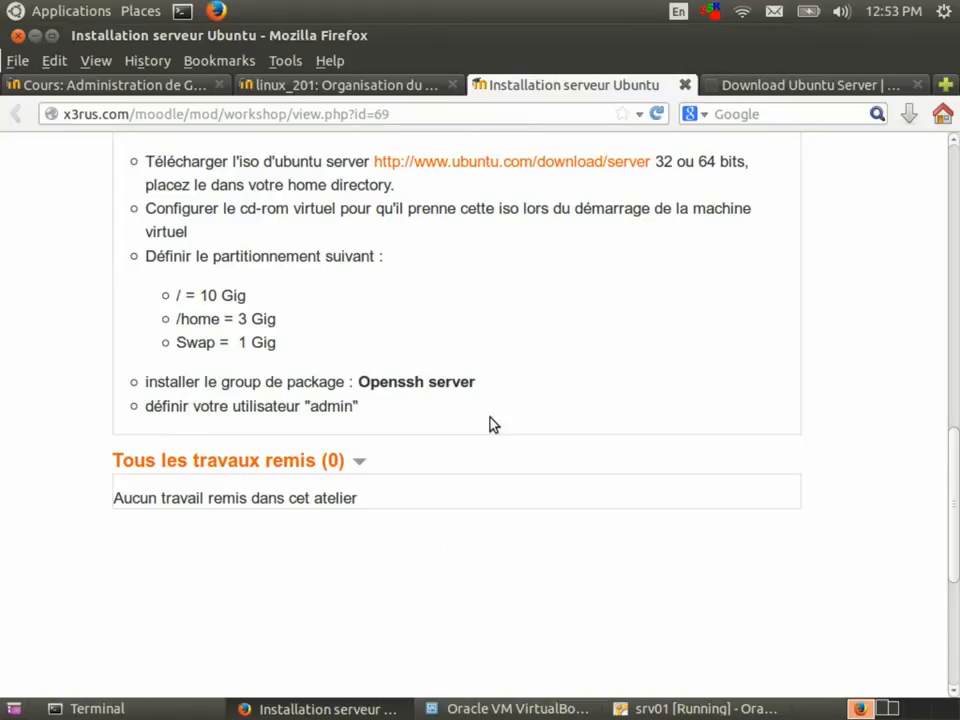
scroll(490, 424, up, 4)
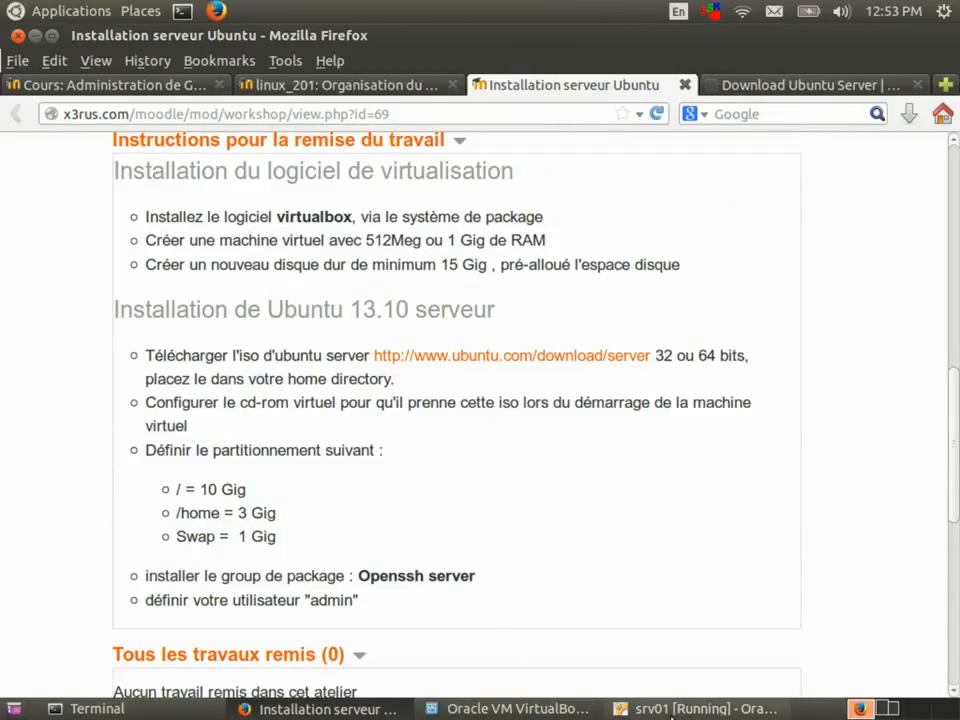
click(700, 708)
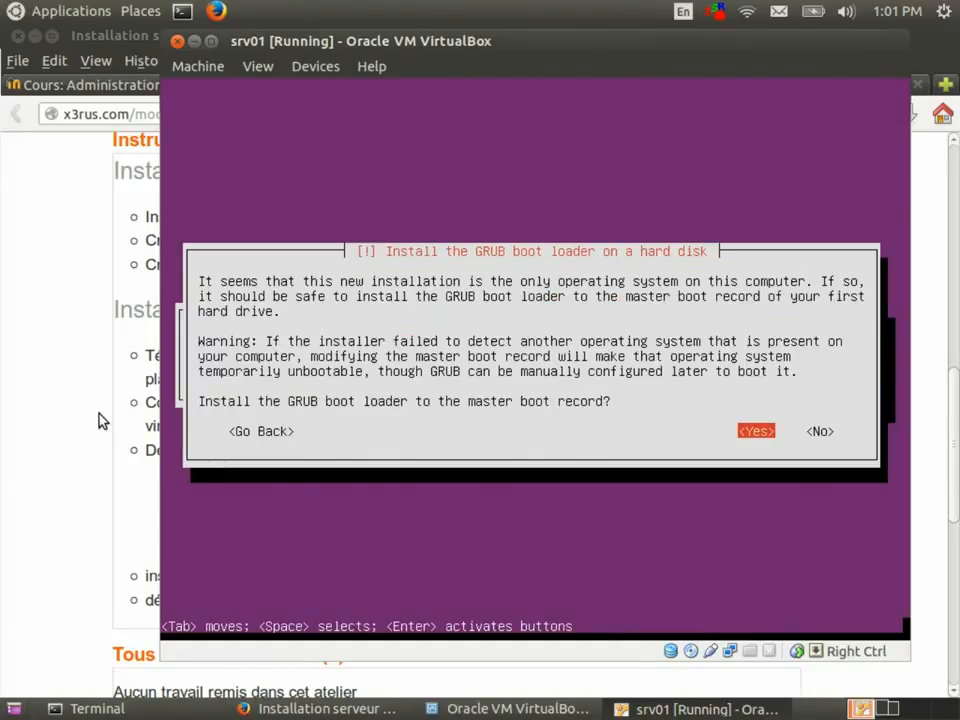
Install the GRUB boot loader to the master boot record and wait for installation to complete.
key(Return)
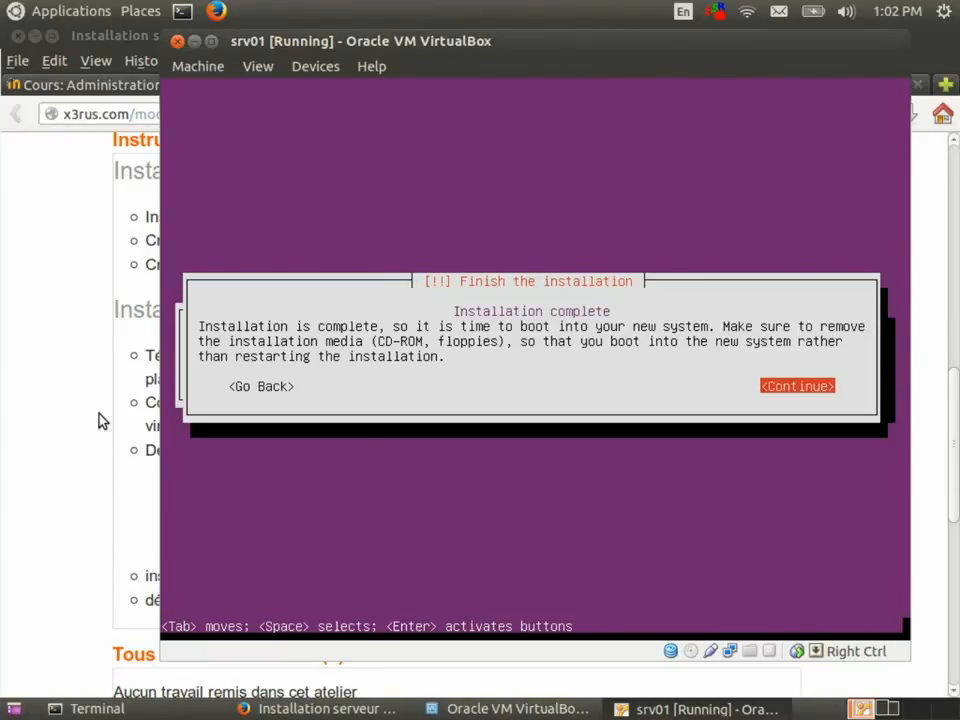
Finish the installation so srv01 reboots to its Ubuntu 12.04.4 LTS login prompt.
key(Return)
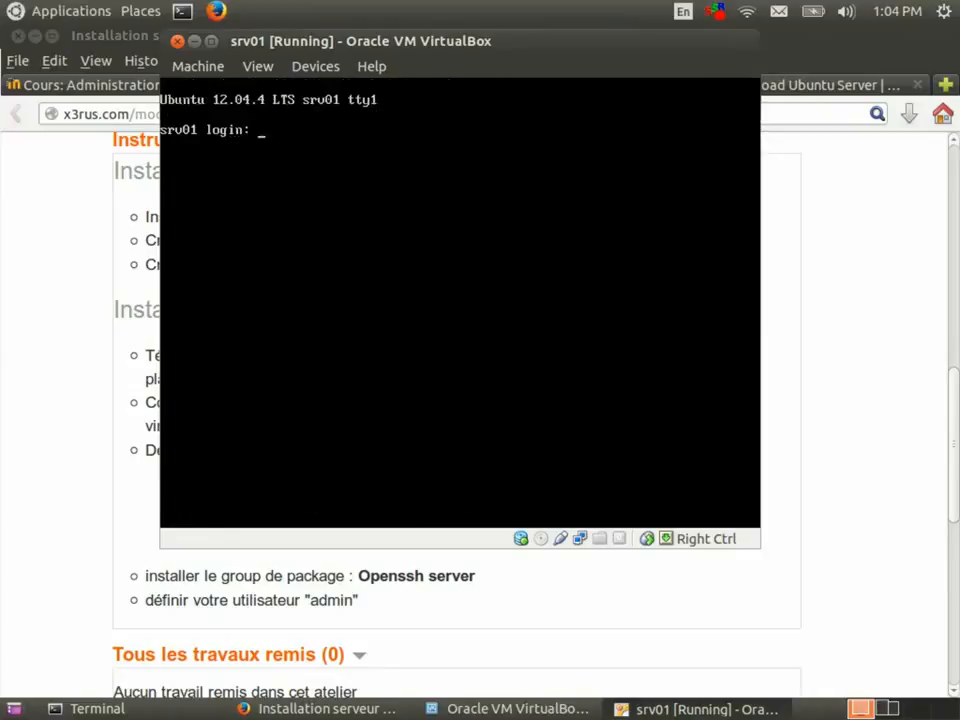
Type the admin account's login name at the srv01 prompt, correcting a typo.
text(admin)
text(us)
key(BackSpace)
key(BackSpace)
key(BackSpace)
key(BackSpace)
Complete the login name and log in to srv01 with the account password.
text(user)
key(Return)
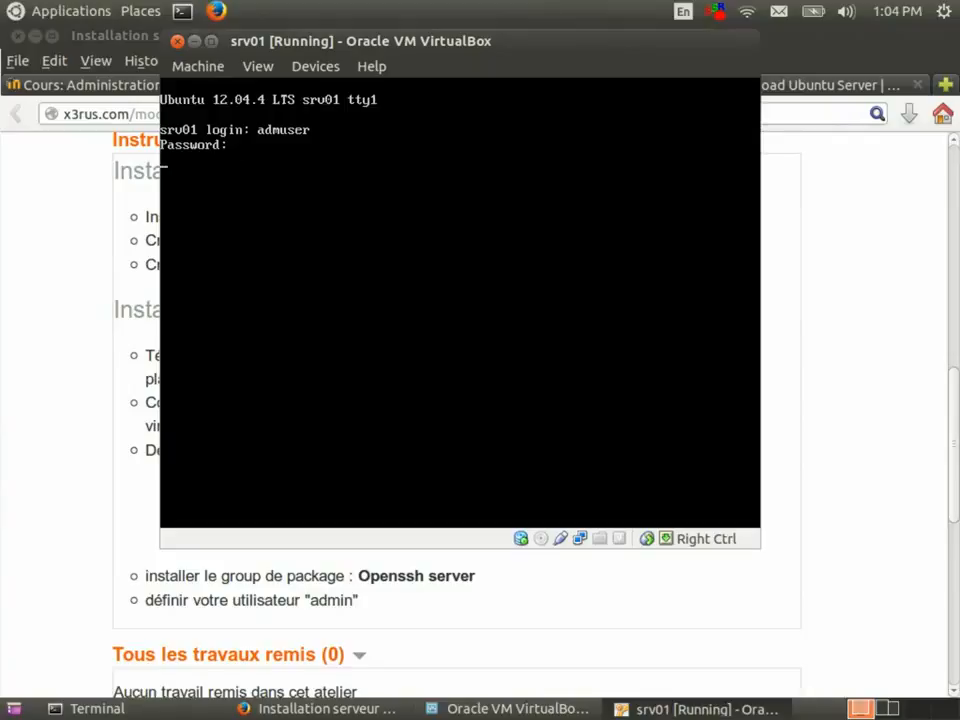
key(Return)
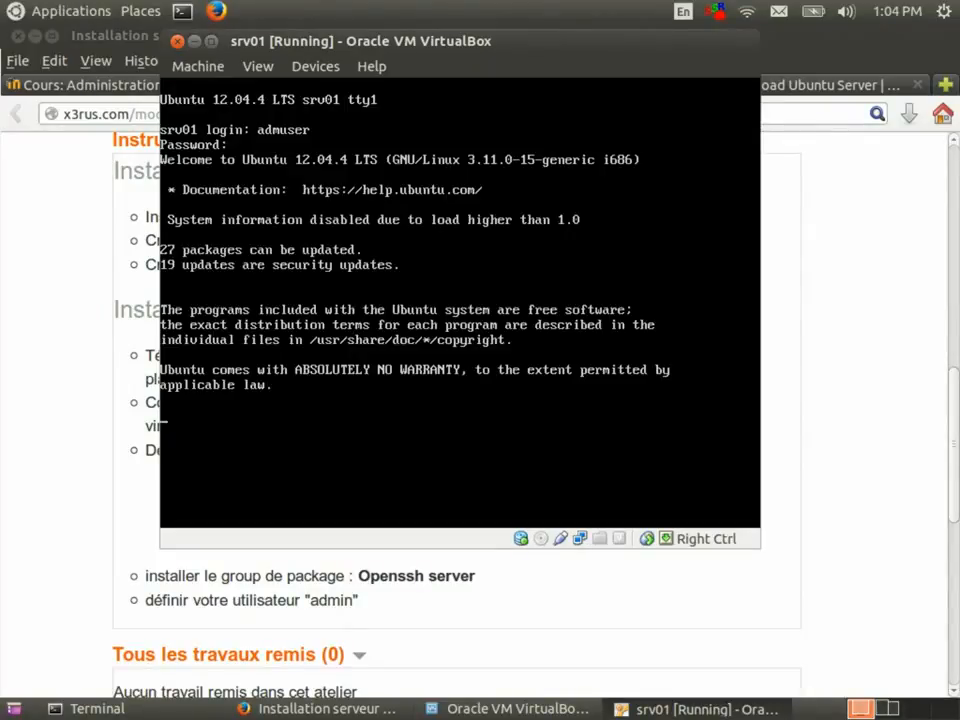
Run sudo -l with the password to confirm the user has full sudo rights.
text(sudo -l)
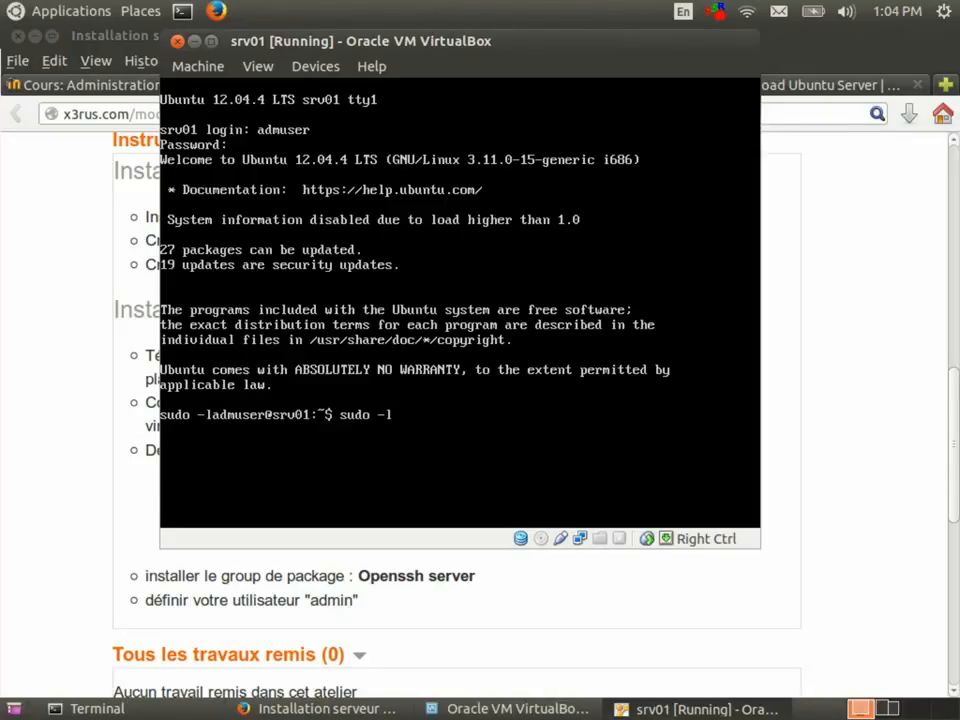
key(Return)
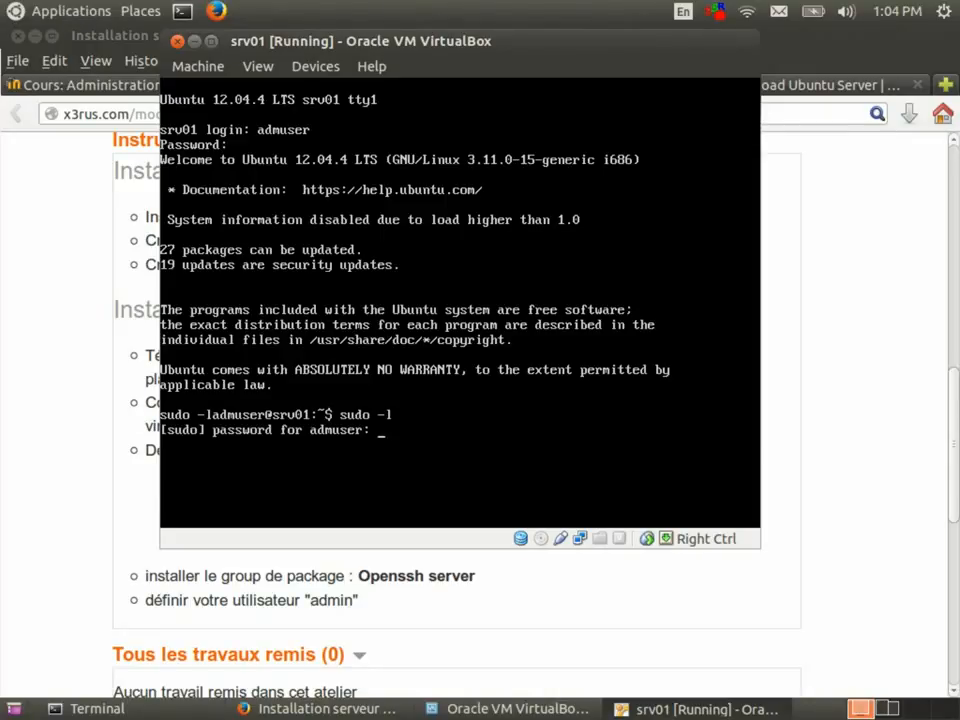
key(Return)
Shut down the server with sudo halt until it reports 'System halted'.
text(sudo halt)
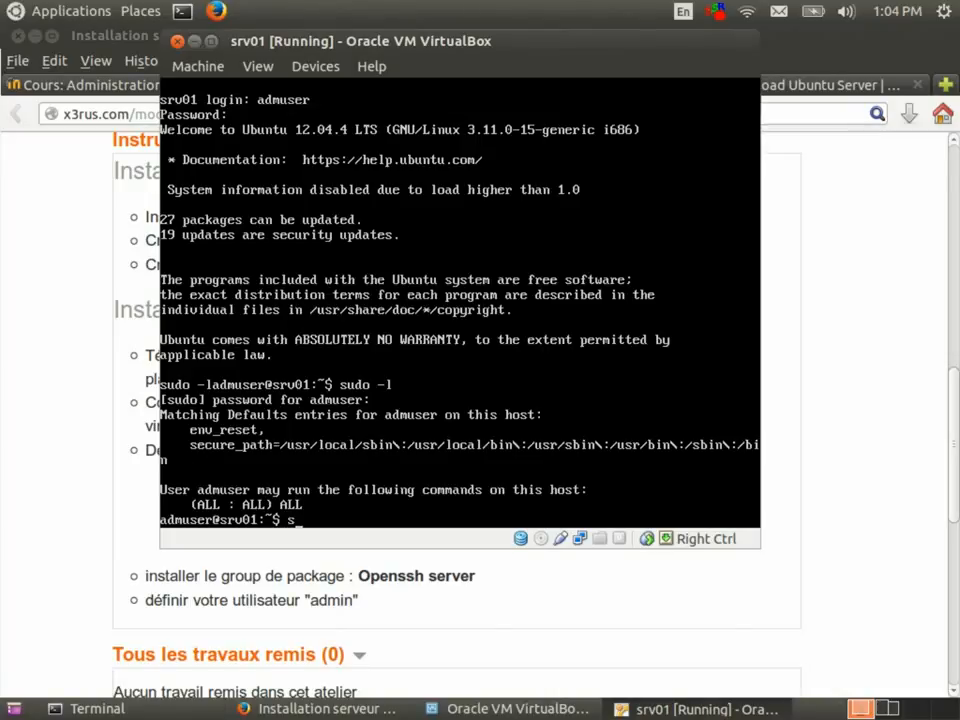
key(Return)
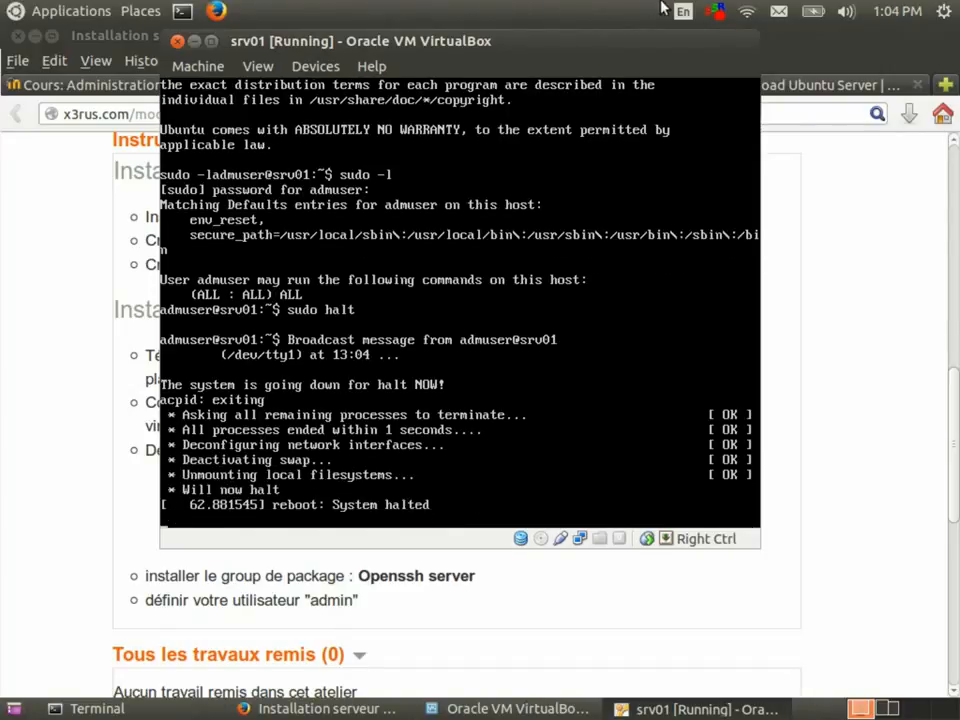
click(714, 13)
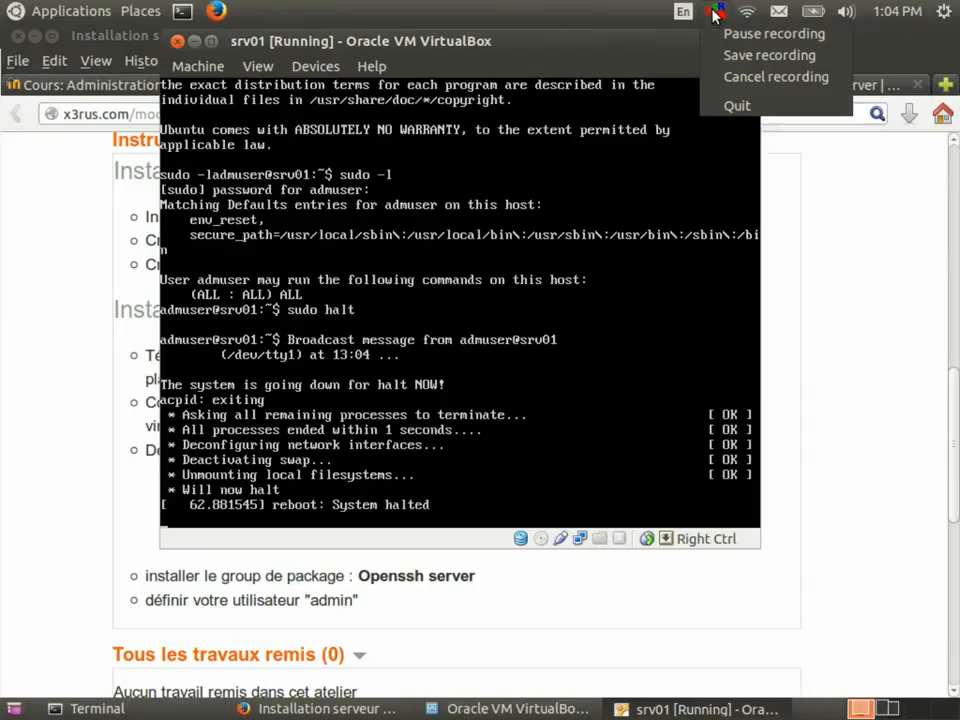